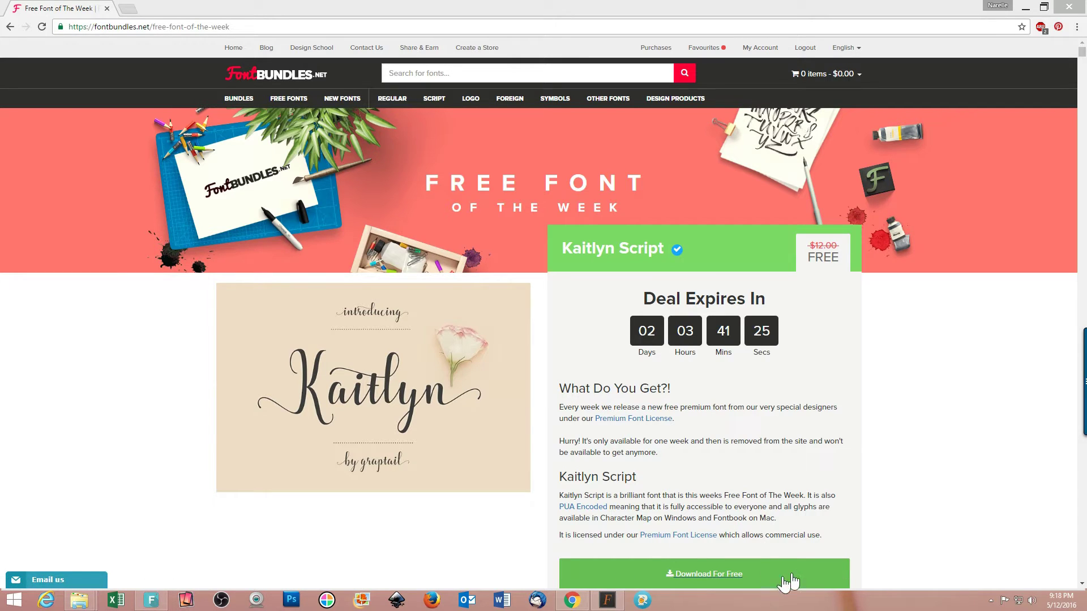
Download the free Kaitlyn Script font as kaitlyn-FontBundles.zip and extract the archive to D:\Downloads\Fonts\kaitlyn-FontBundles.
left_click(694, 574)
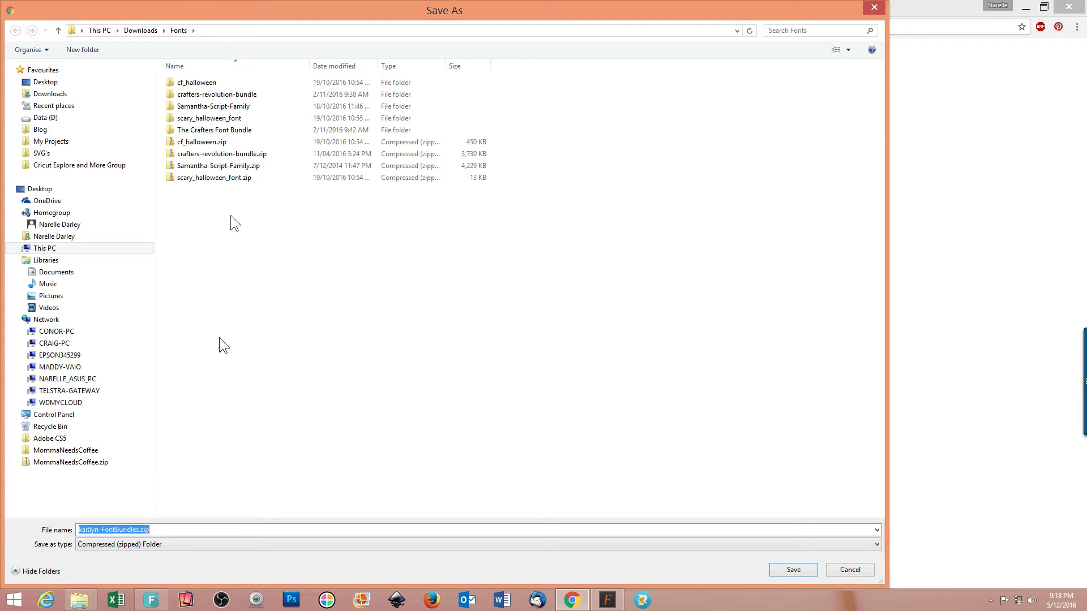
left_click(814, 571)
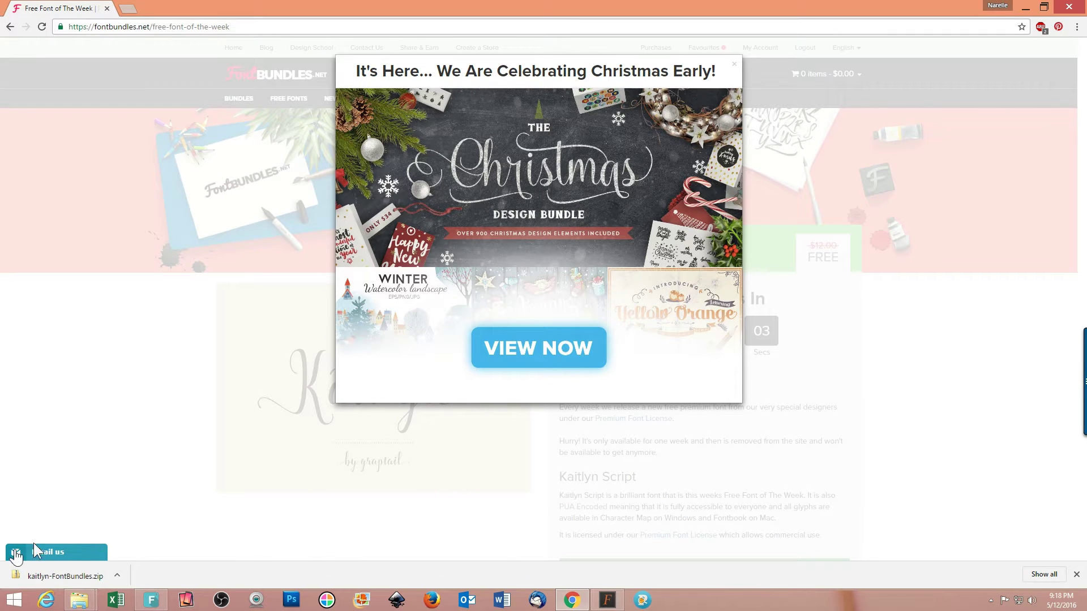
left_click(62, 577)
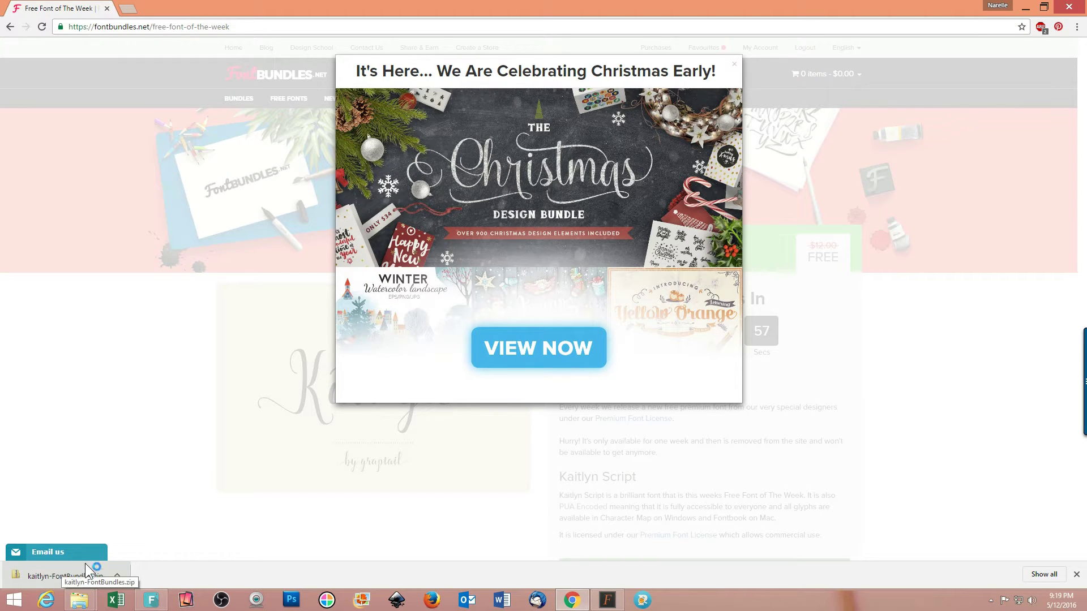
left_click(60, 576)
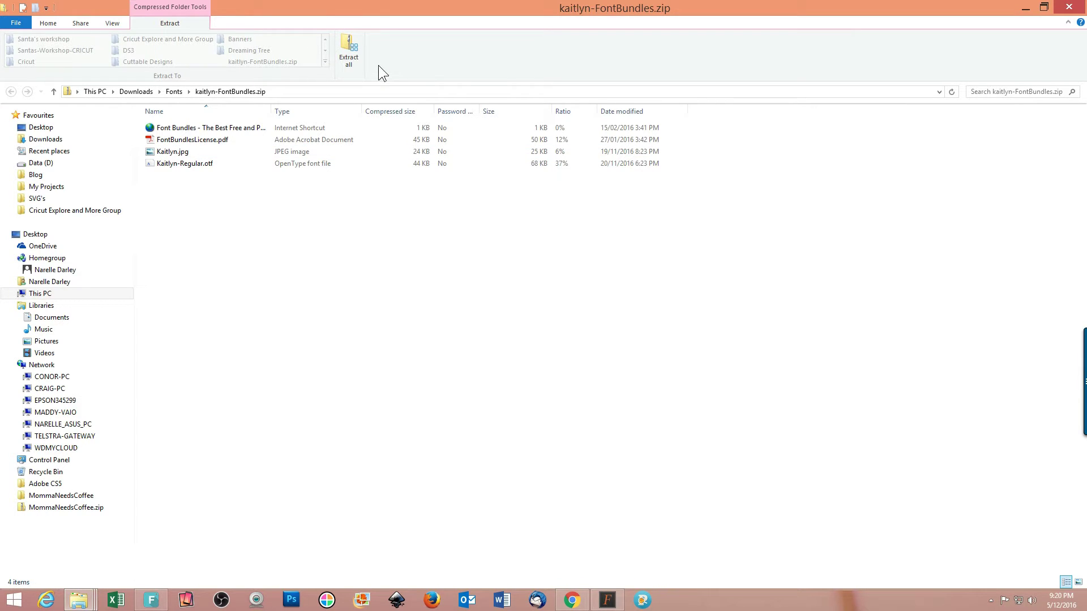
left_click(348, 46)
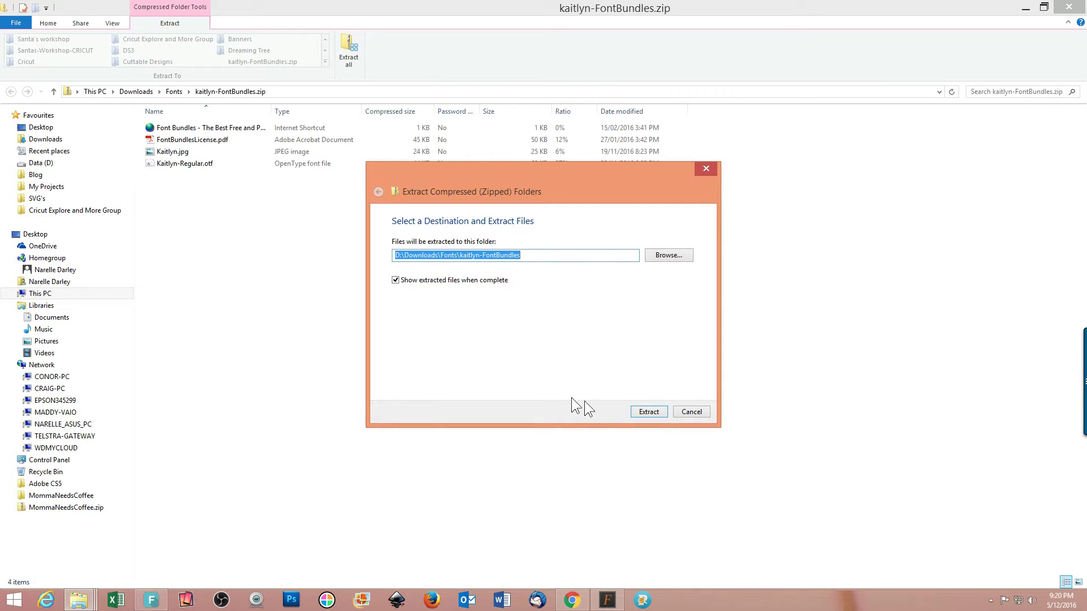
left_click(645, 410)
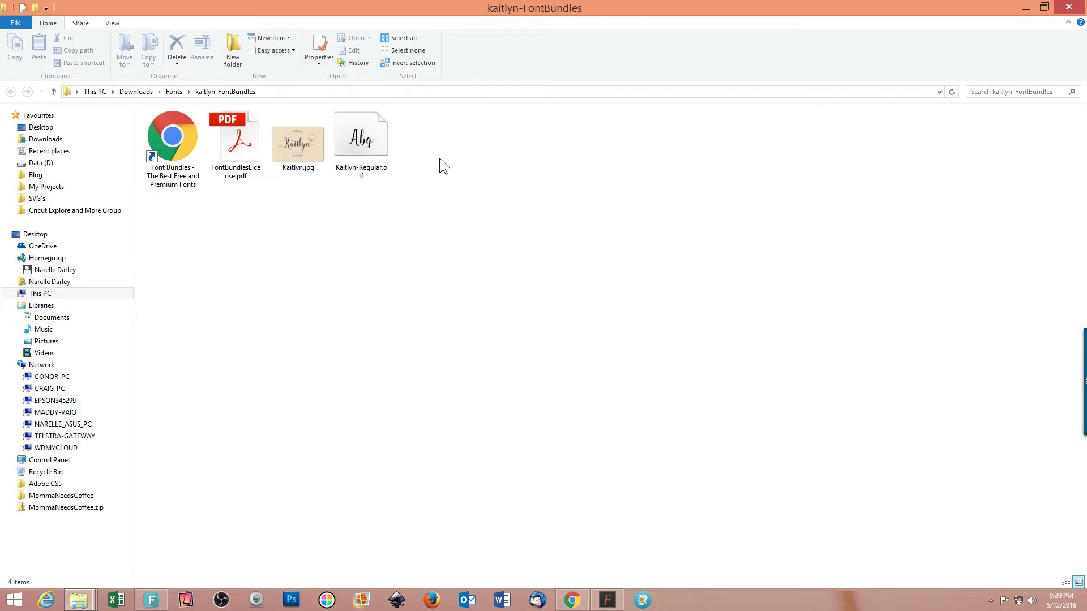
Install the Kaitlyn-Regular.otf font from its preview, and close the preview and the folder windows.
left_click(367, 131)
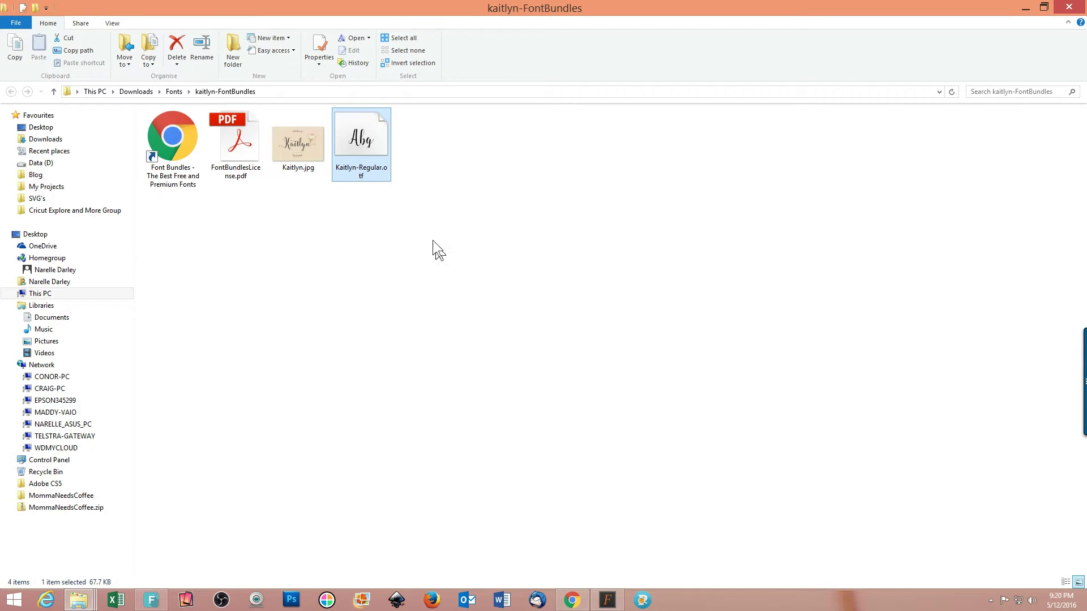
right_click(365, 138)
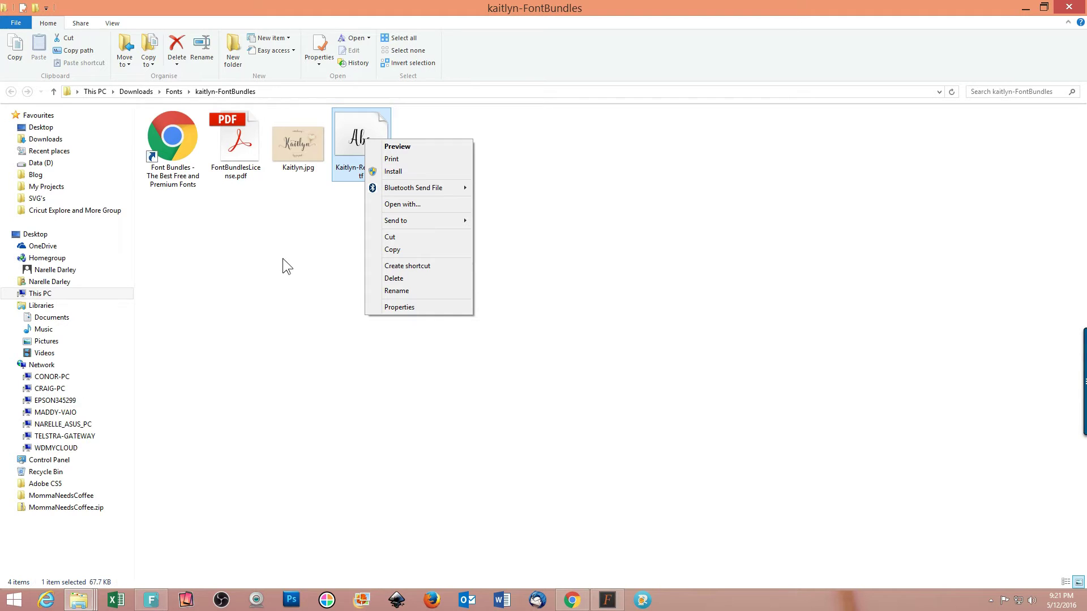
left_click(352, 146)
double_click(348, 138)
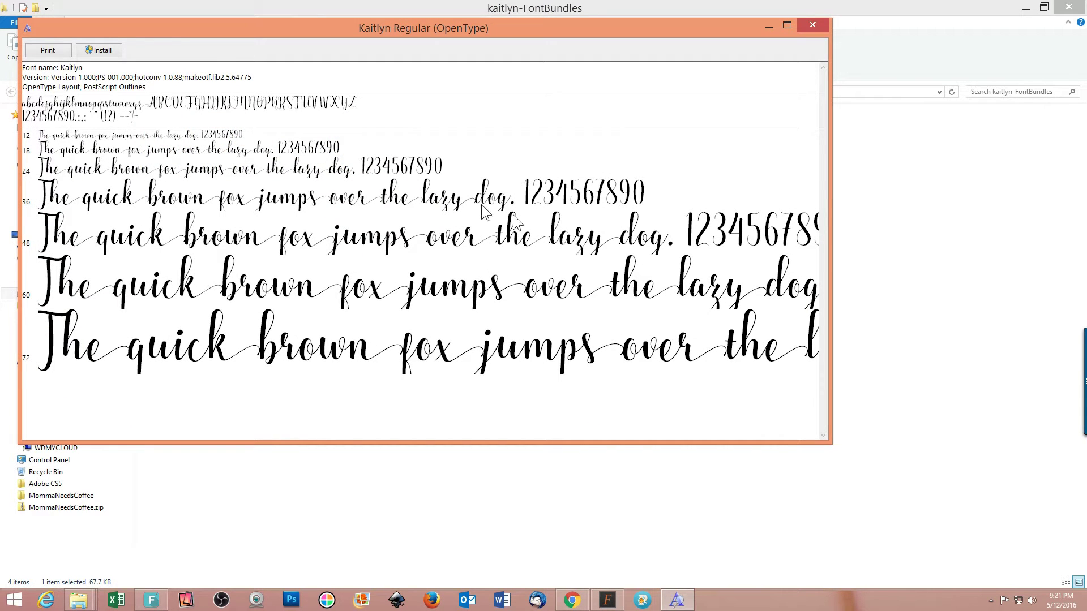
left_click(107, 51)
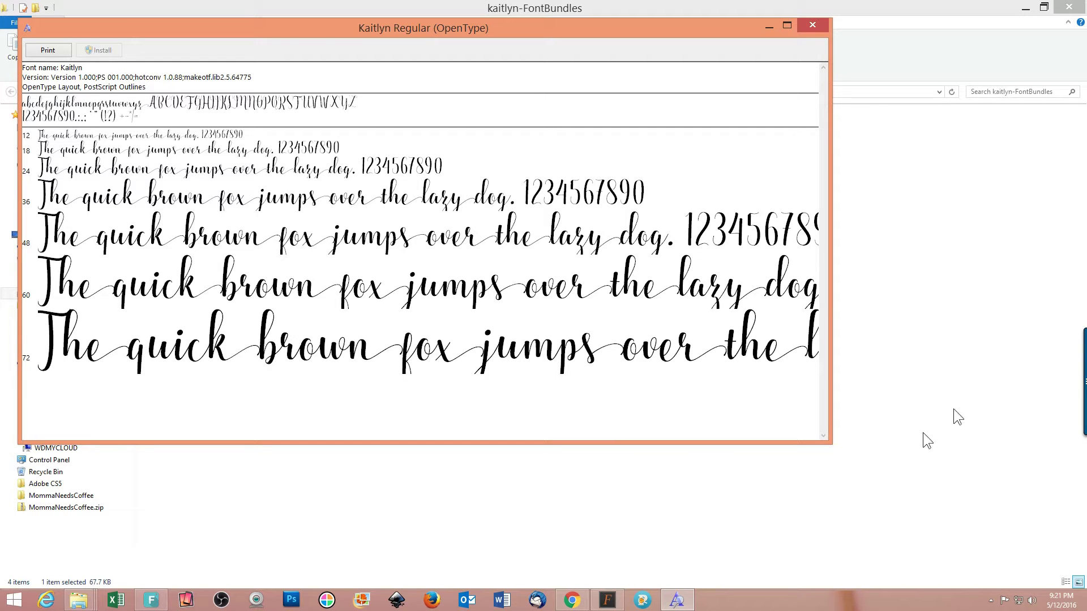
left_click(812, 27)
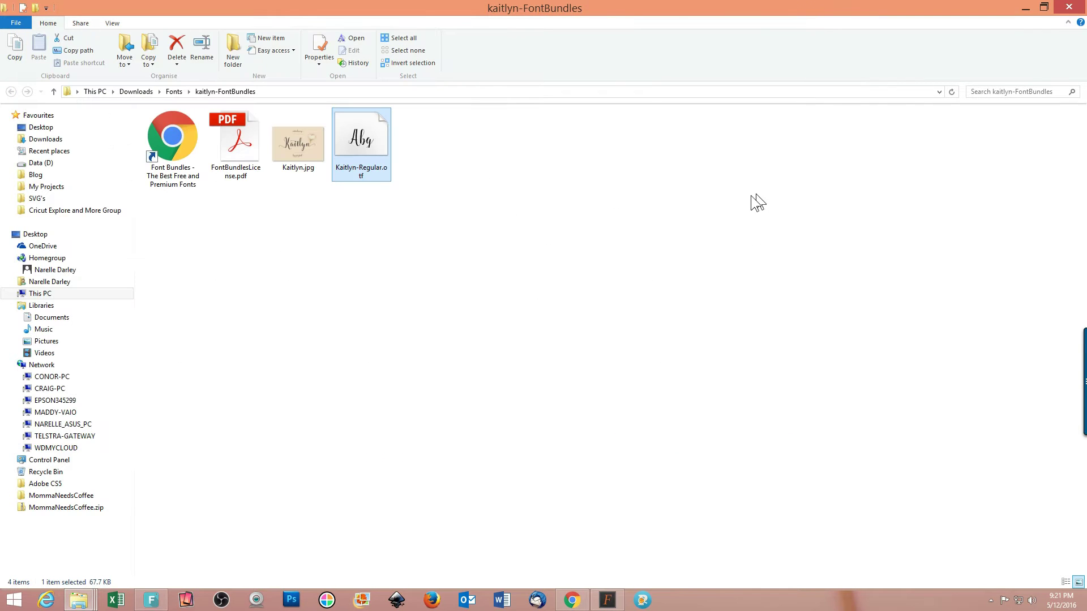
left_click(1071, 6)
left_click(1072, 7)
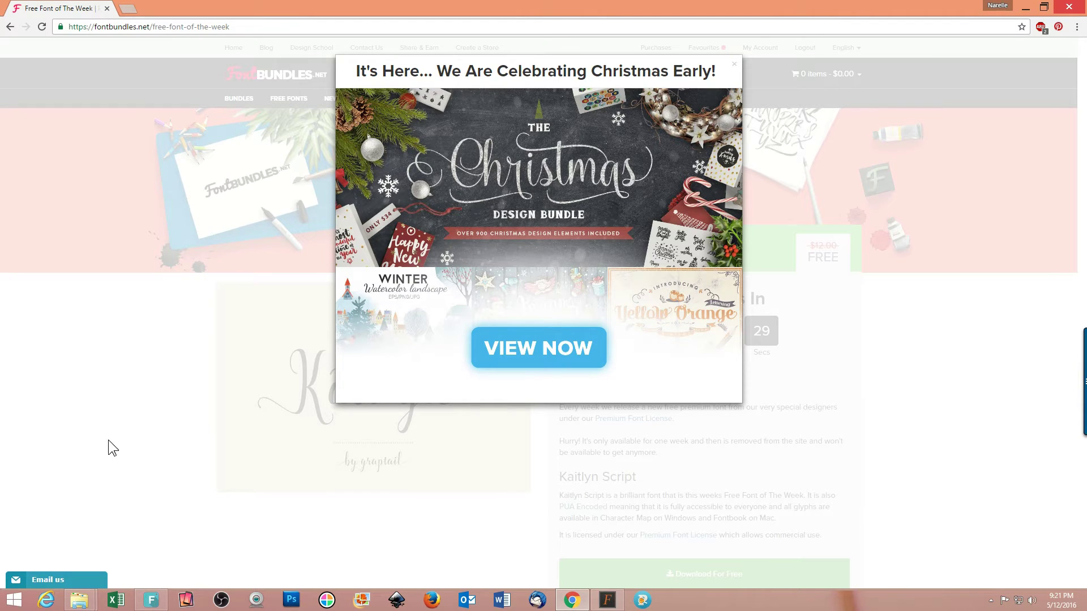
Open Cricut Design Space in a new browser tab and create a new project.
left_click(131, 9)
left_click(82, 48)
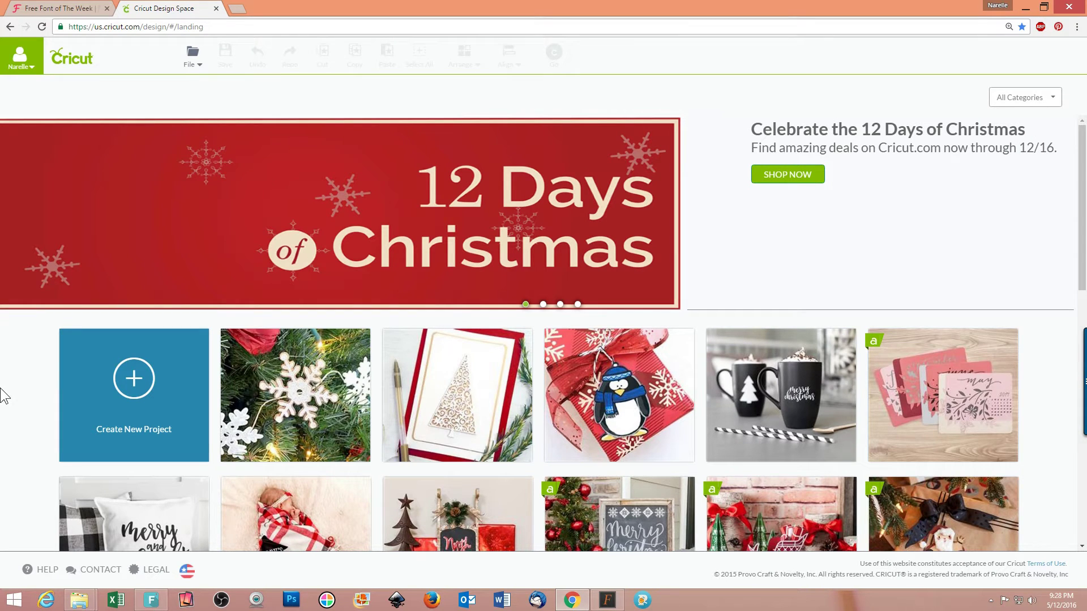
left_click(147, 381)
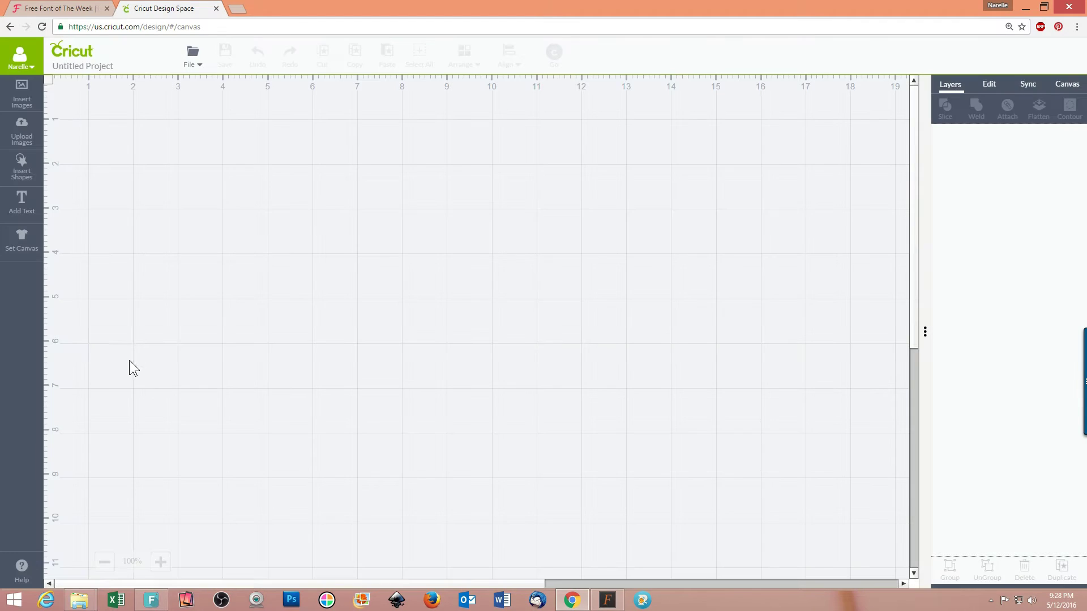
Add a text object reading "Kaitlyn" to the blank canvas.
left_click(21, 203)
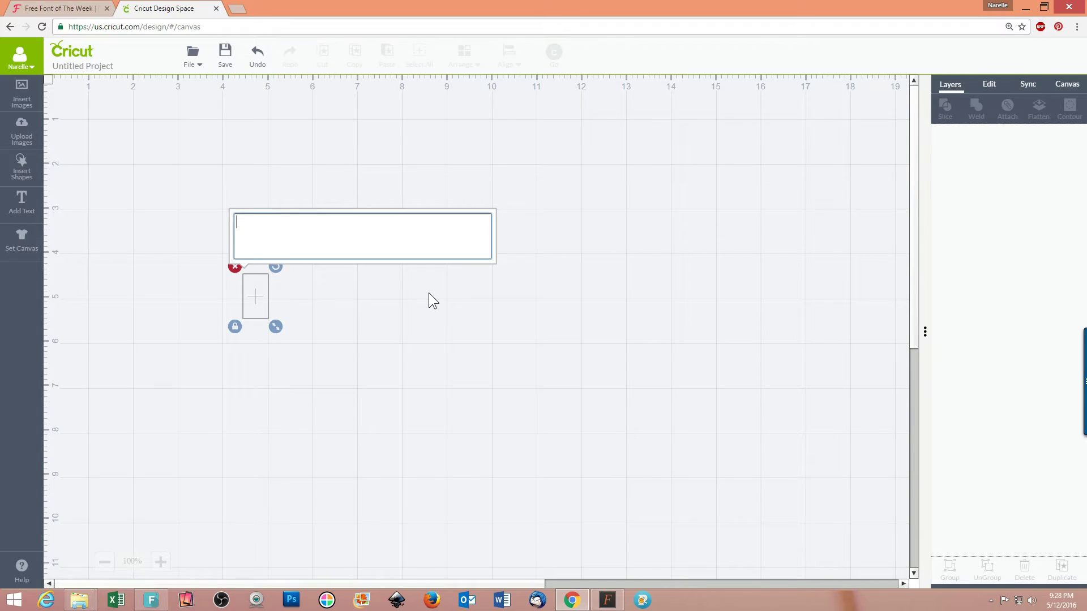
type("Kait")
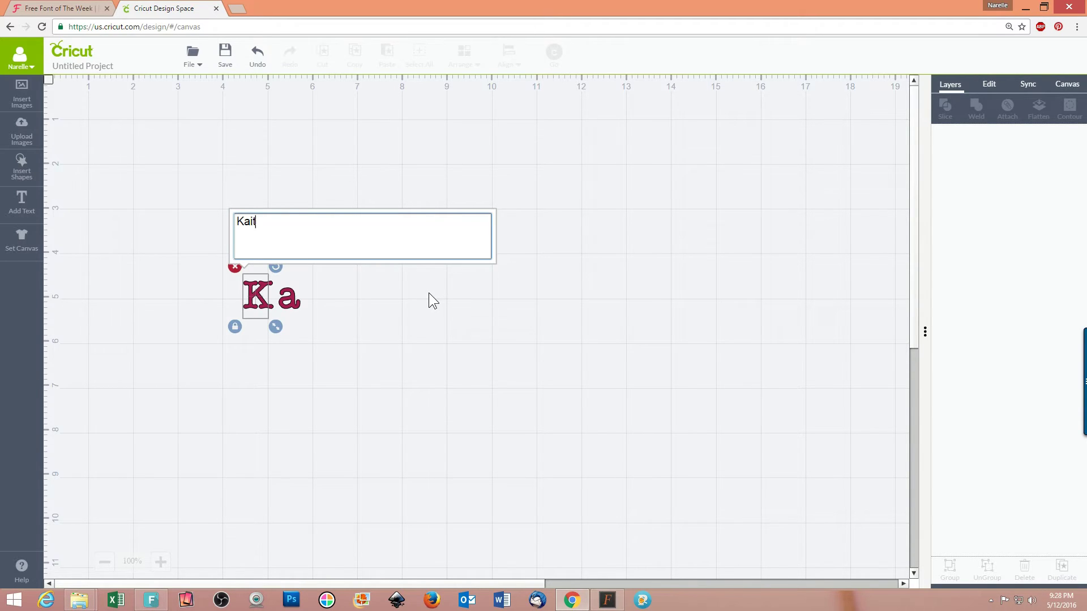
type("lyn")
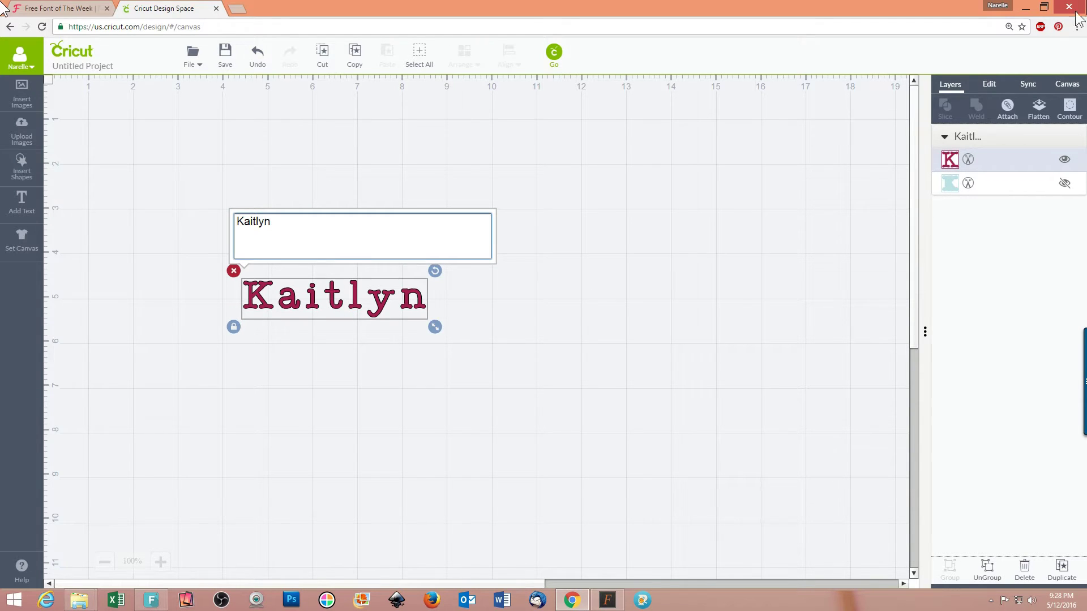
Filter the font list to System Fonts and apply the Kaitlyn font to the text.
left_click(990, 86)
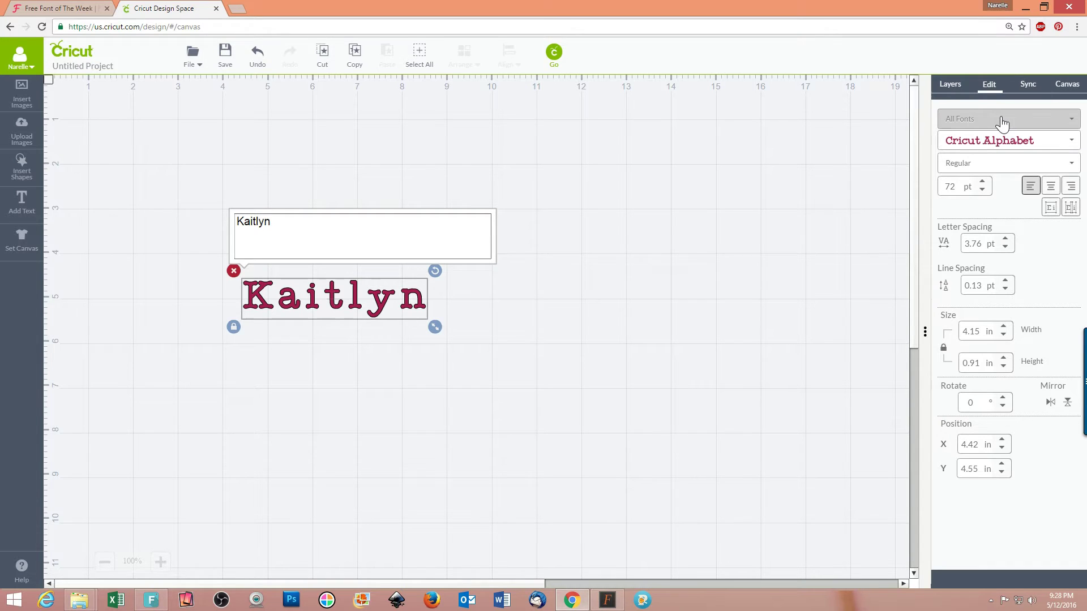
left_click(983, 119)
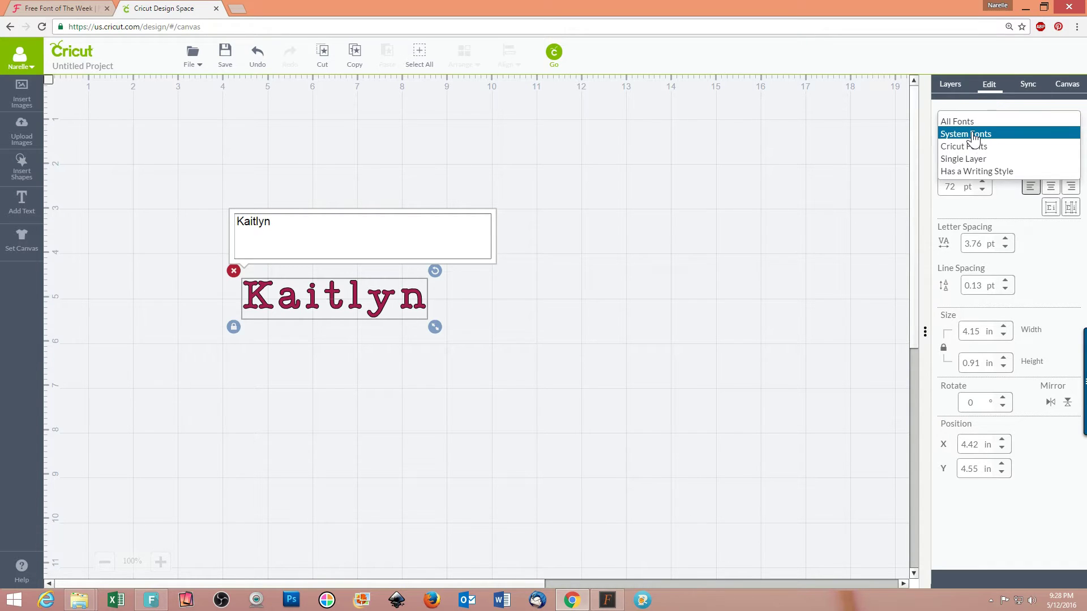
left_click(973, 136)
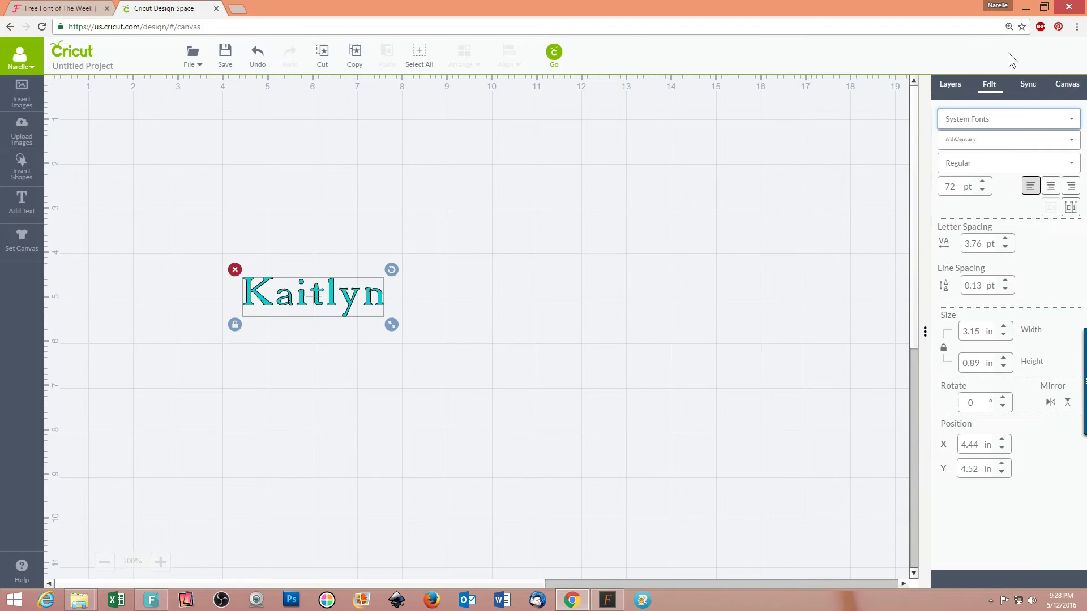
left_click(1001, 146)
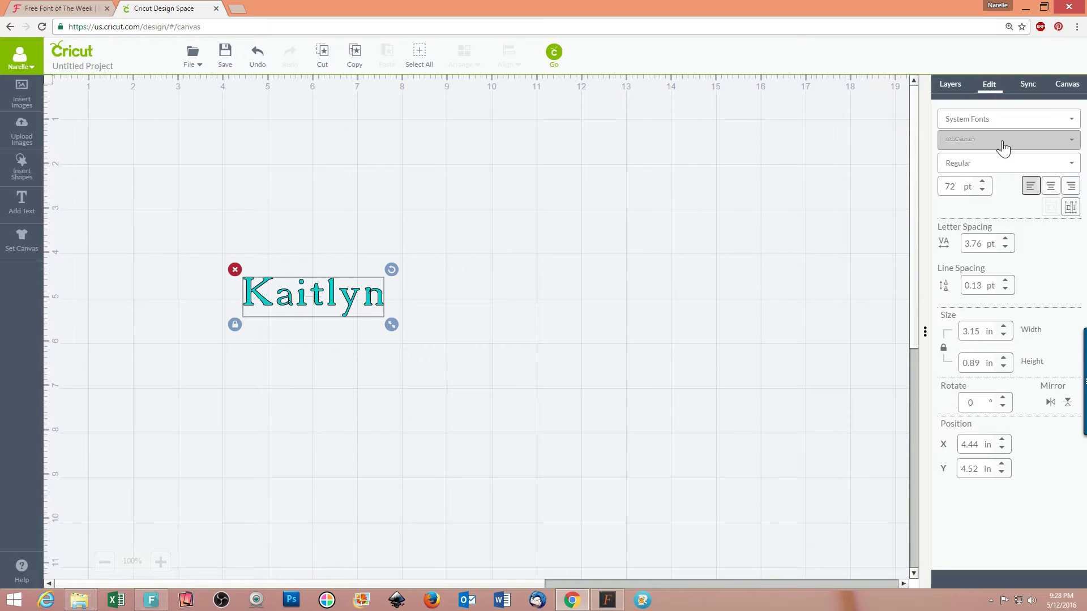
left_click(1003, 144)
type("kai")
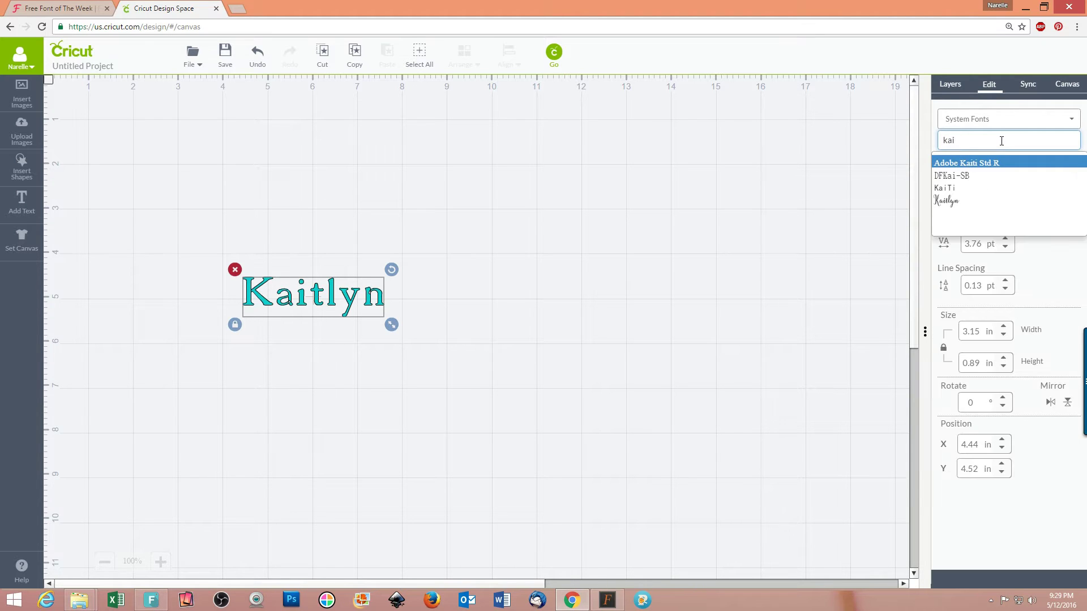
left_click(945, 200)
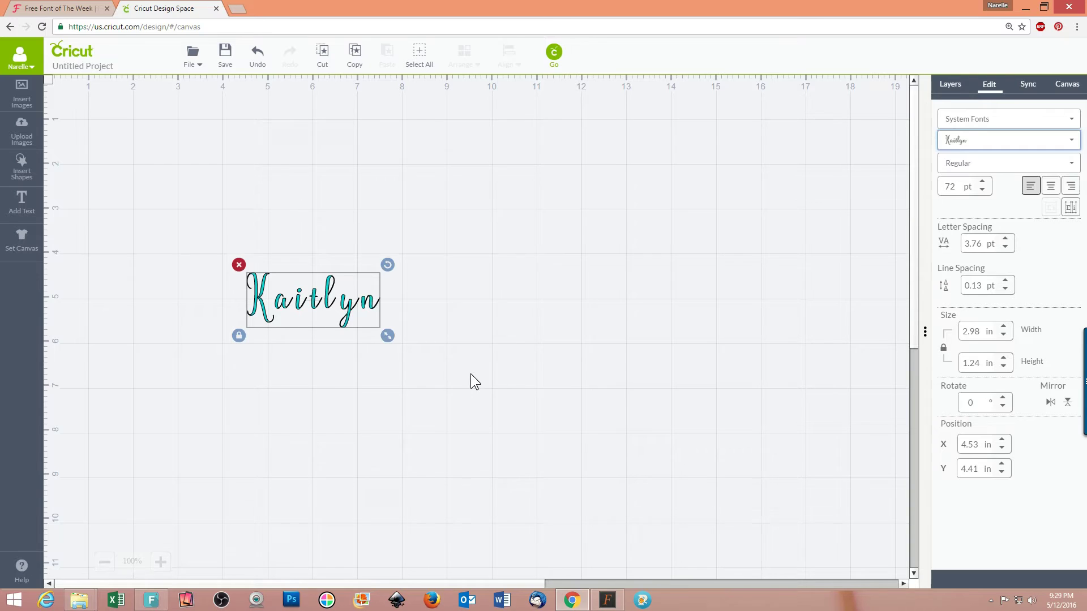
Compare the Kaitlyn text with the sample image on the font's web page, and enlarge it to about 6.73 in wide.
left_click(38, 9)
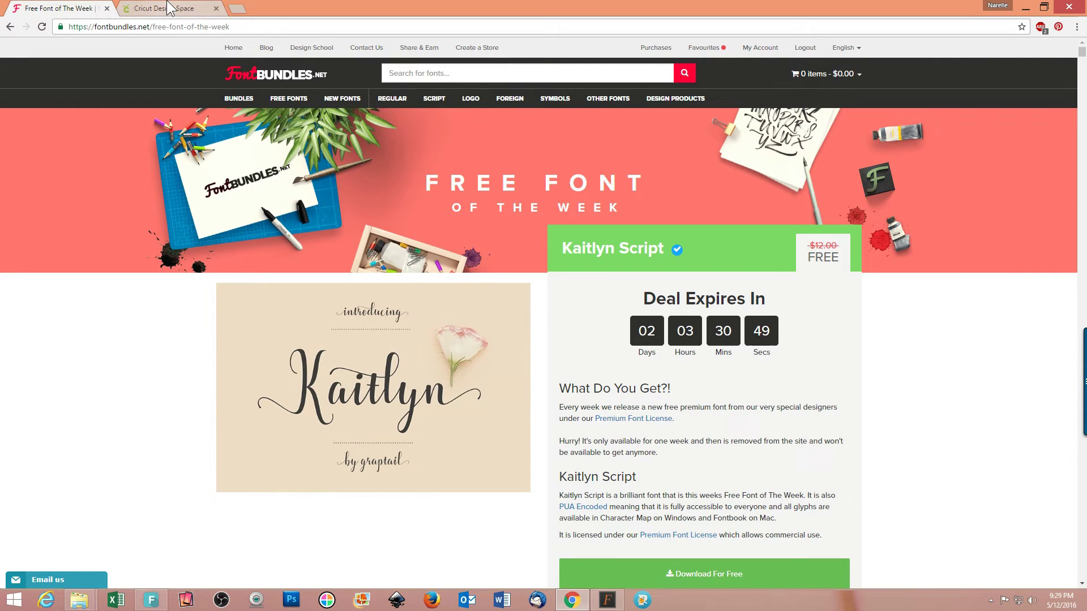
left_click(164, 9)
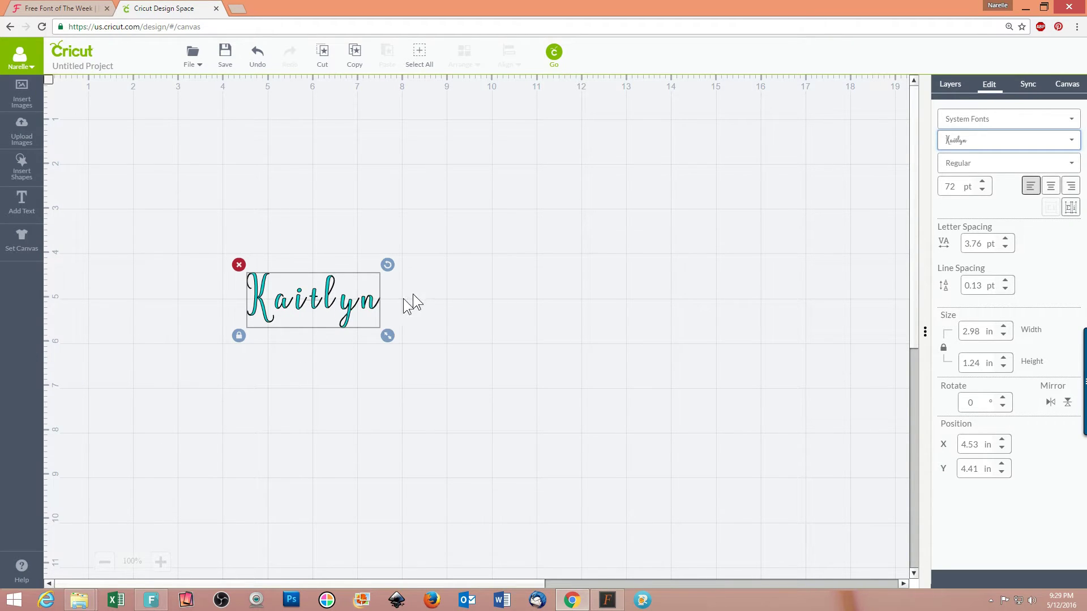
left_click(70, 9)
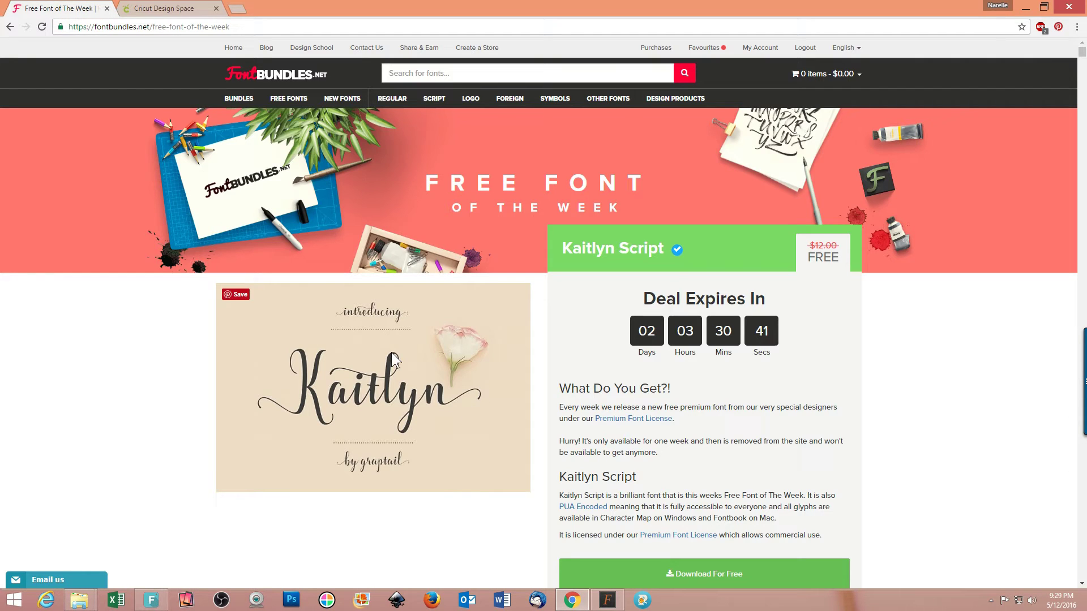
left_click(190, 8)
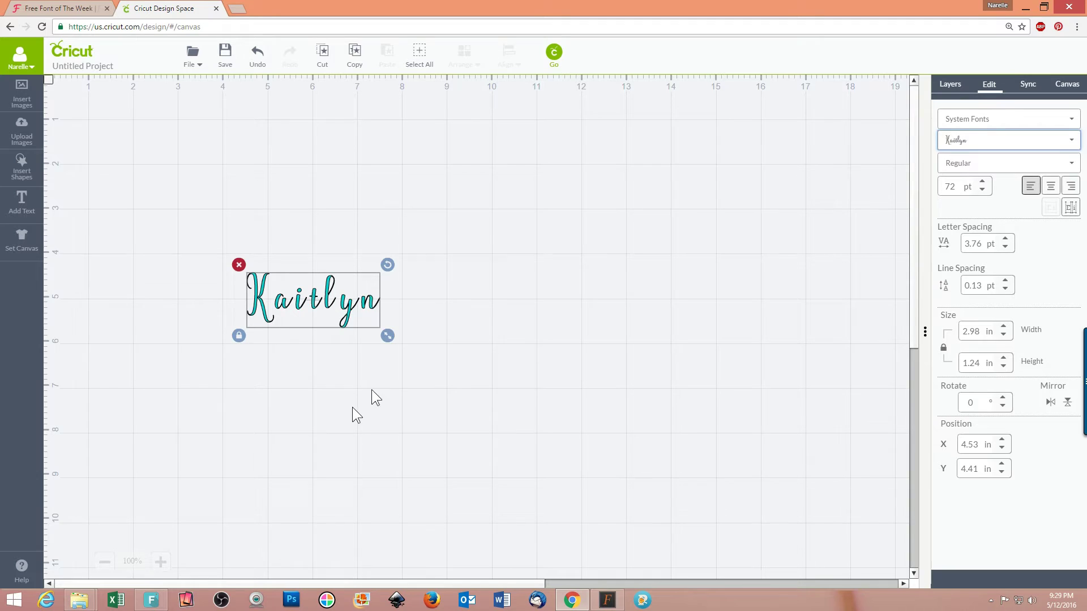
left_click_drag(389, 339, 557, 416)
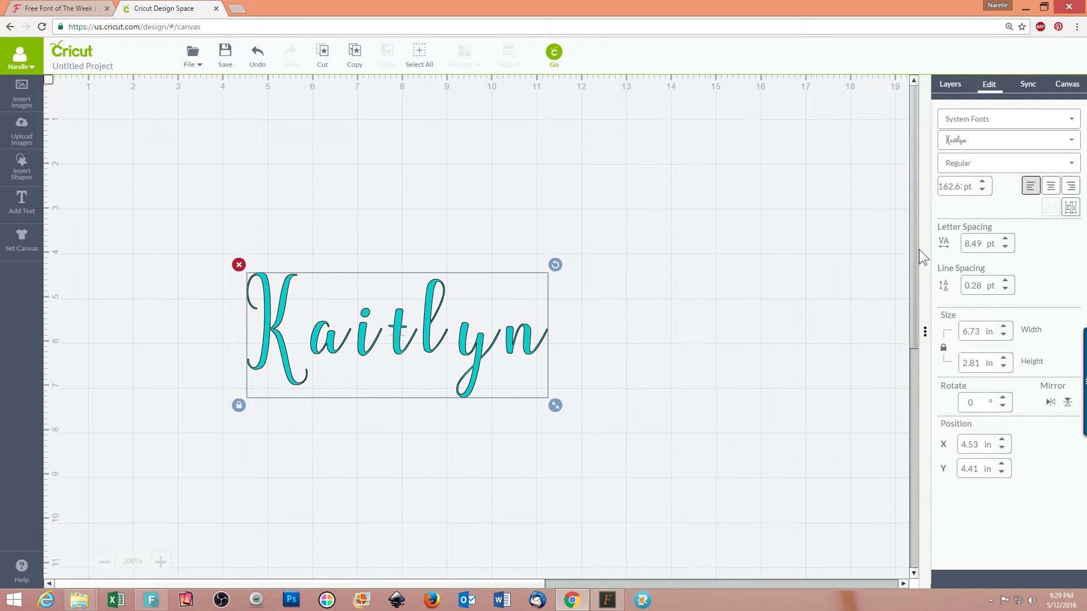
Reduce the letter spacing of the Kaitlyn text to -5.51 pt.
left_click(1005, 247)
left_click(1005, 247)
left_click(1005, 247)
left_click(1005, 248)
left_click(1005, 247)
left_click(1006, 247)
left_click(1005, 247)
left_click(1006, 247)
left_click(1005, 248)
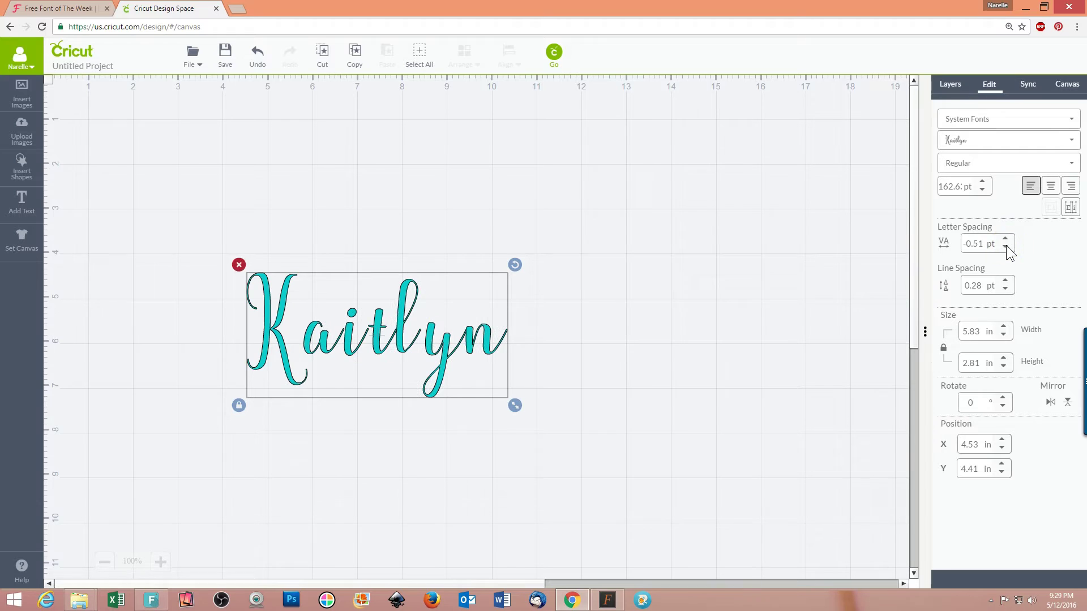
left_click(1006, 248)
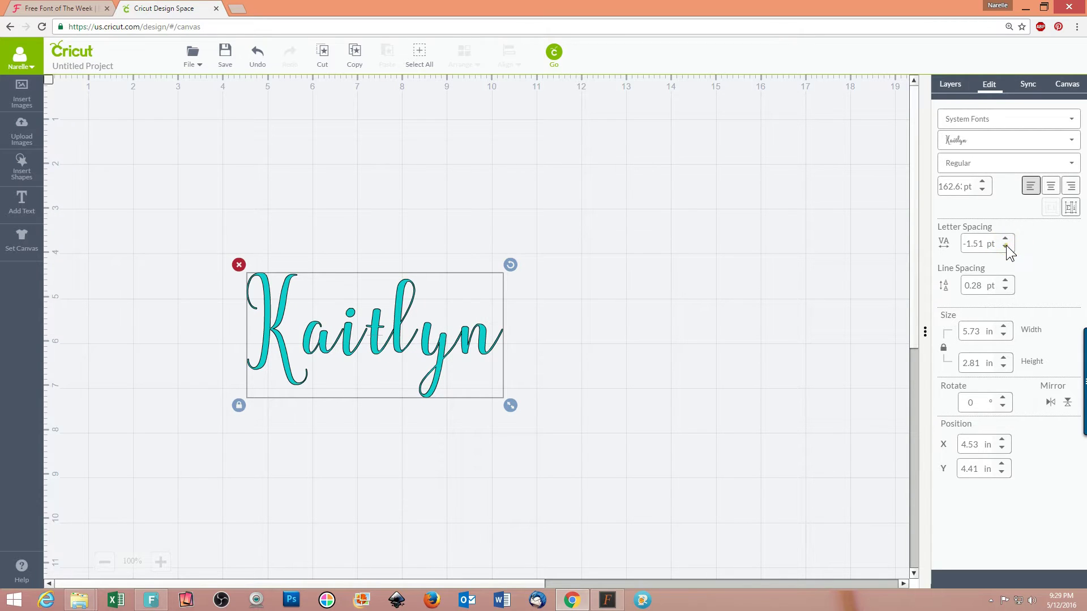
left_click(1005, 247)
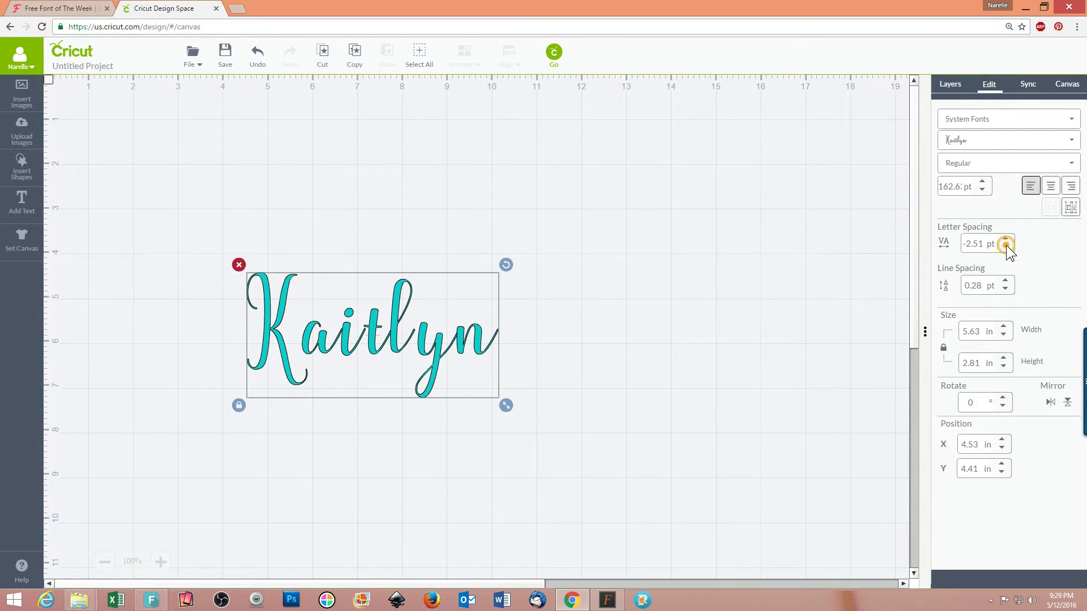
left_click(1005, 247)
left_click(1005, 247)
left_click(1005, 248)
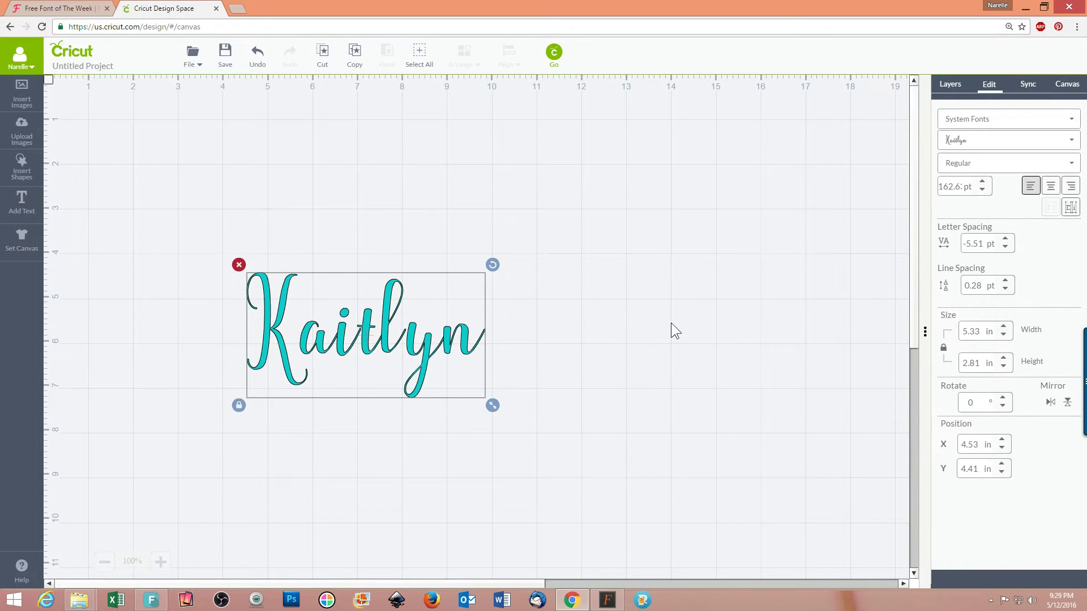
Isolate the letters of the Kaitlyn text and select the letter i on its own.
left_click(1071, 210)
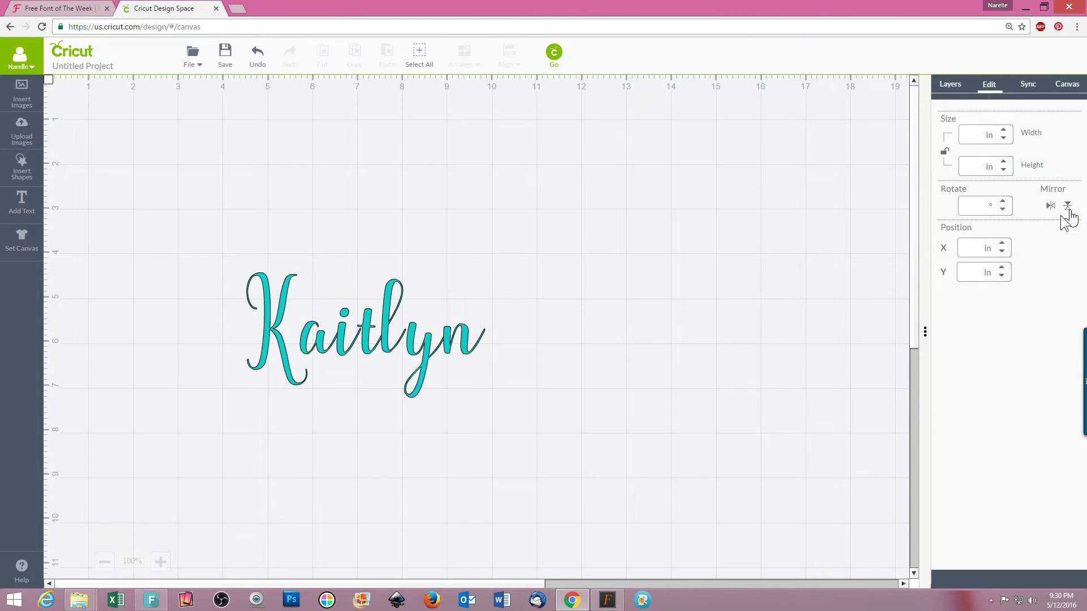
left_click(276, 328)
left_click(322, 336)
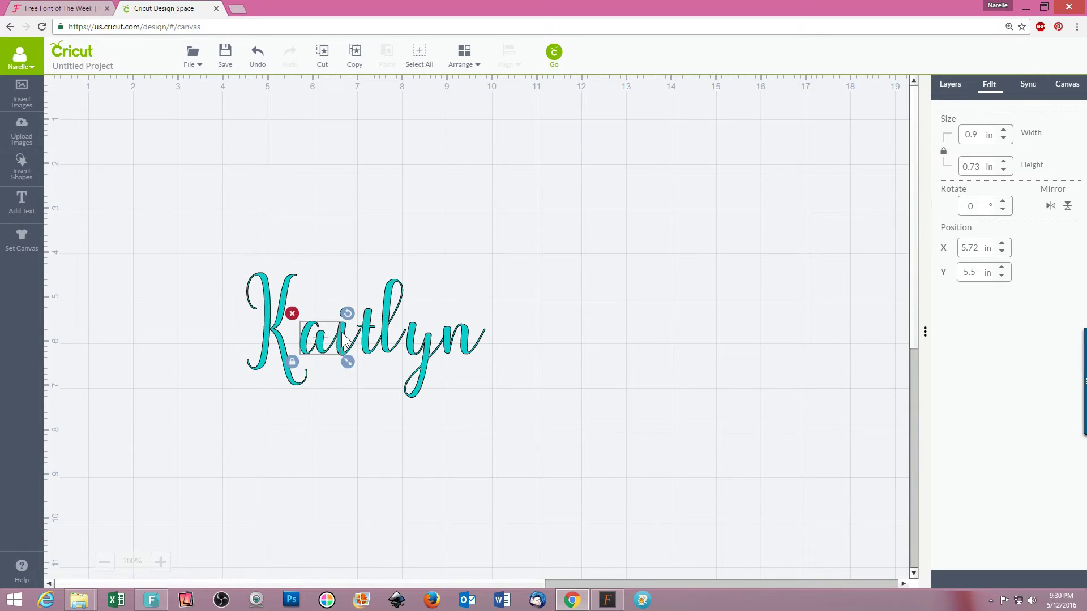
left_click(345, 337)
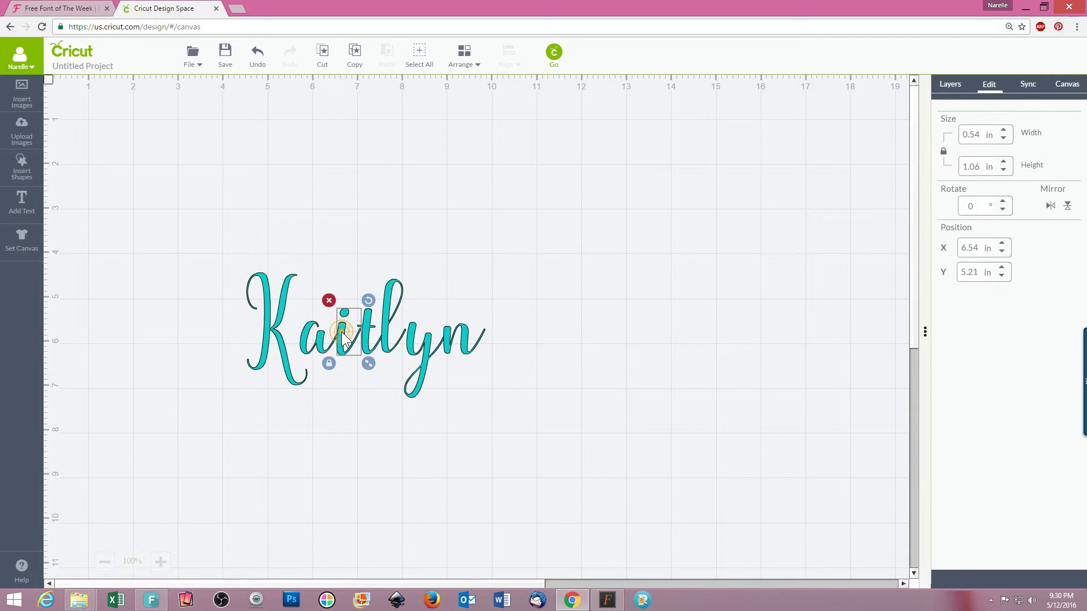
Nudge the letters t, l, y and n together slightly left so that the t joins the i.
left_click(520, 416)
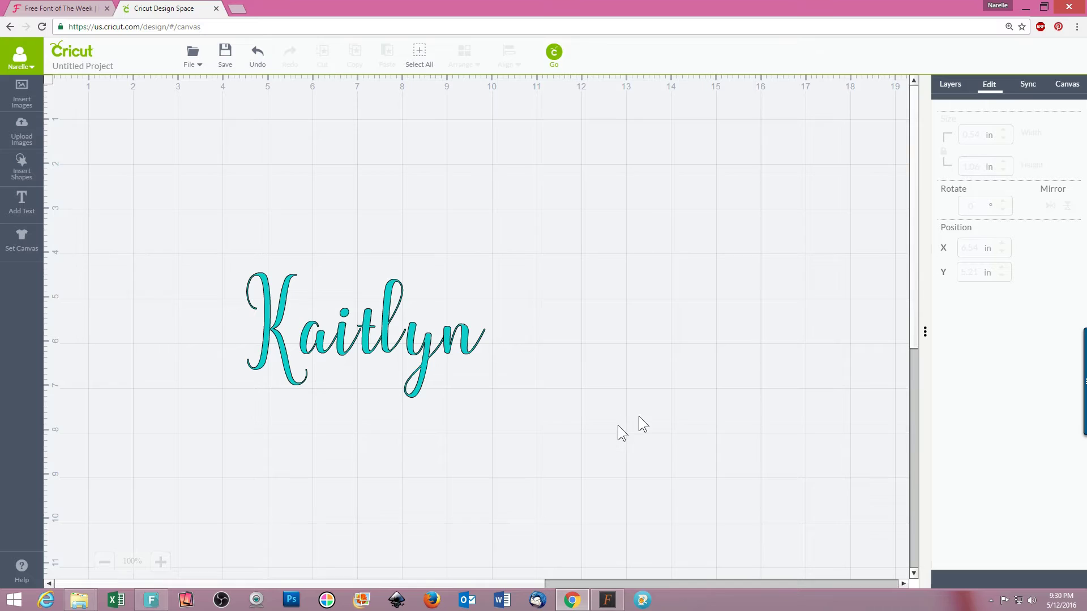
left_click_drag(502, 408, 355, 243)
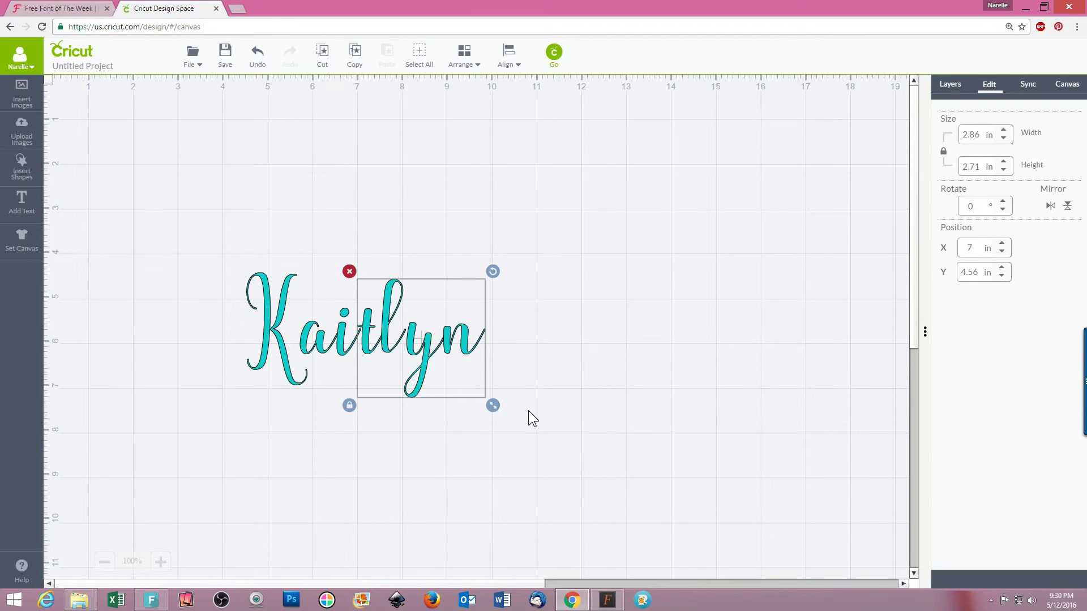
key("Left")
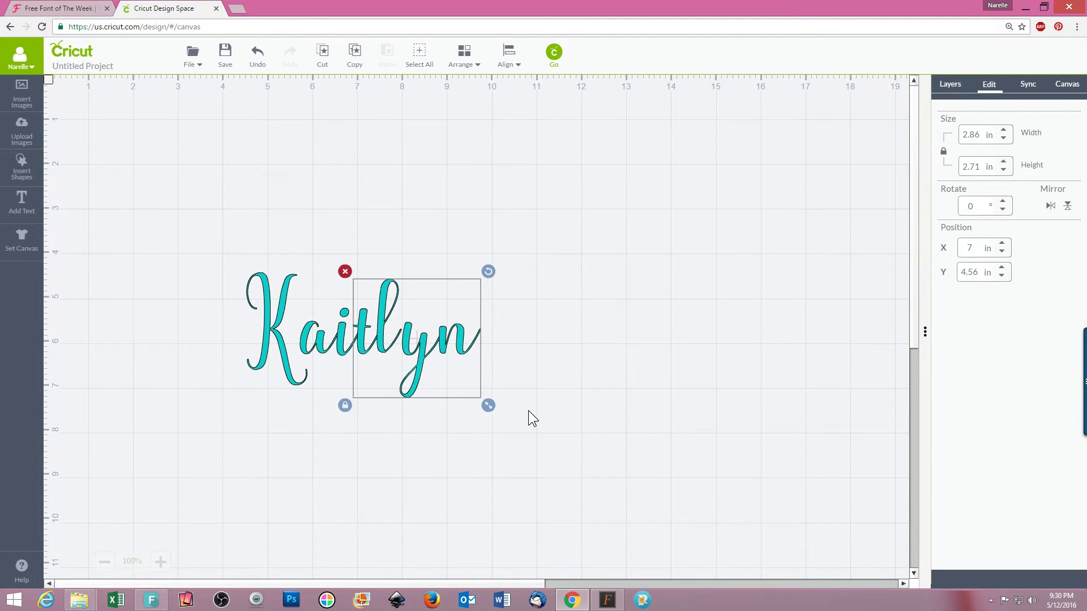
left_click(128, 470)
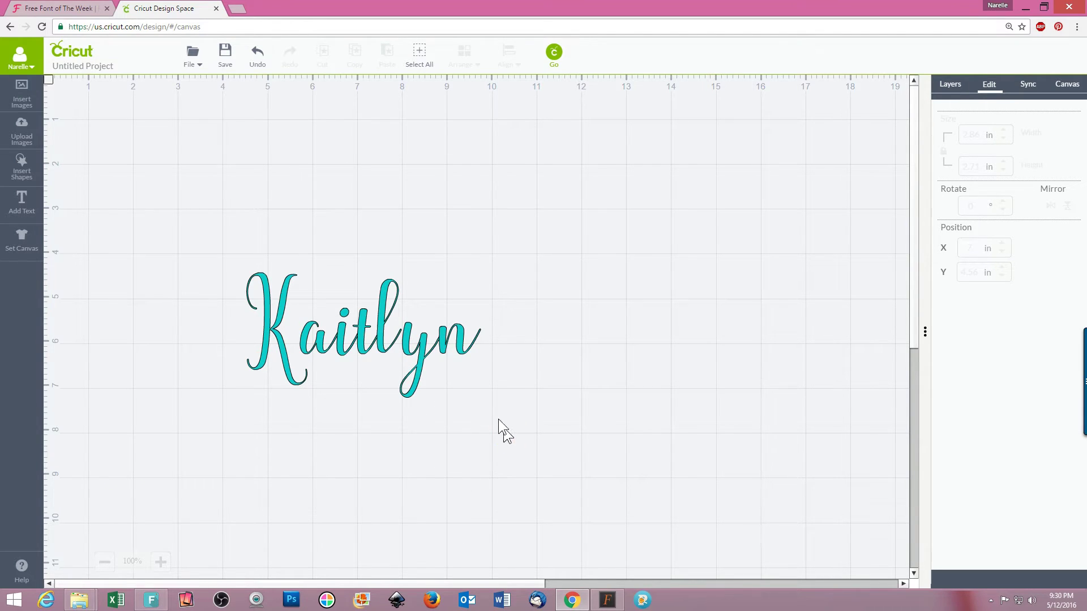
Nudge the letters y and n together slightly left so that the y joins the l.
left_click_drag(504, 435, 388, 286)
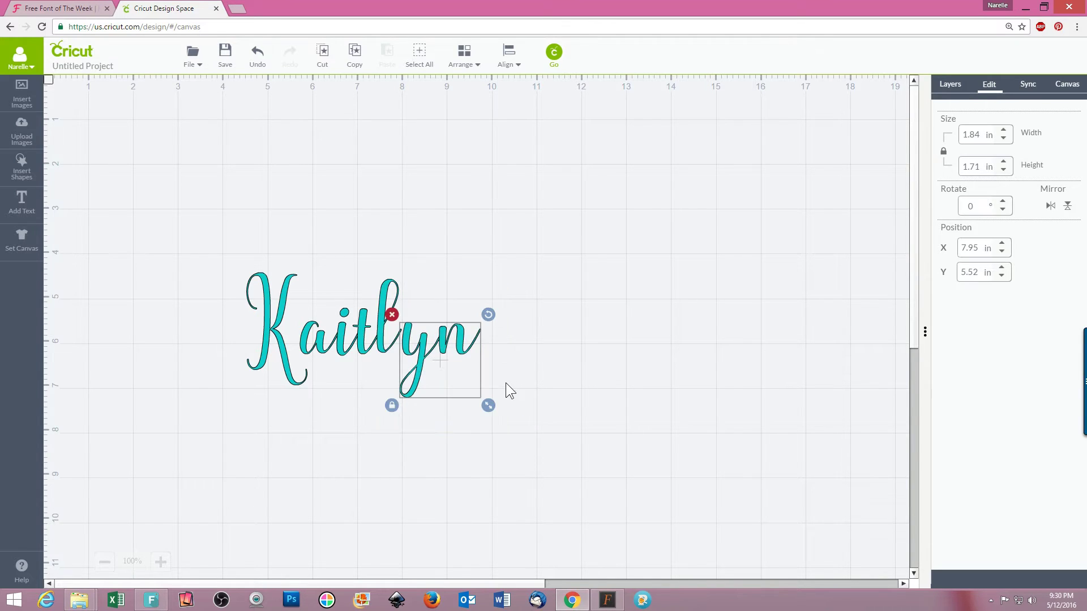
key("Left")
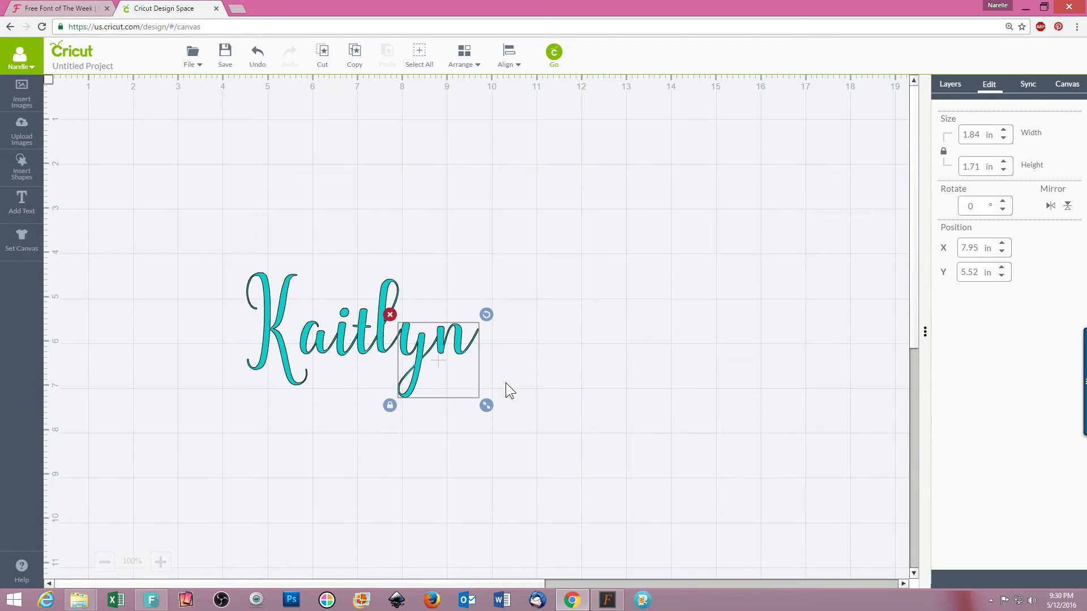
key("Left")
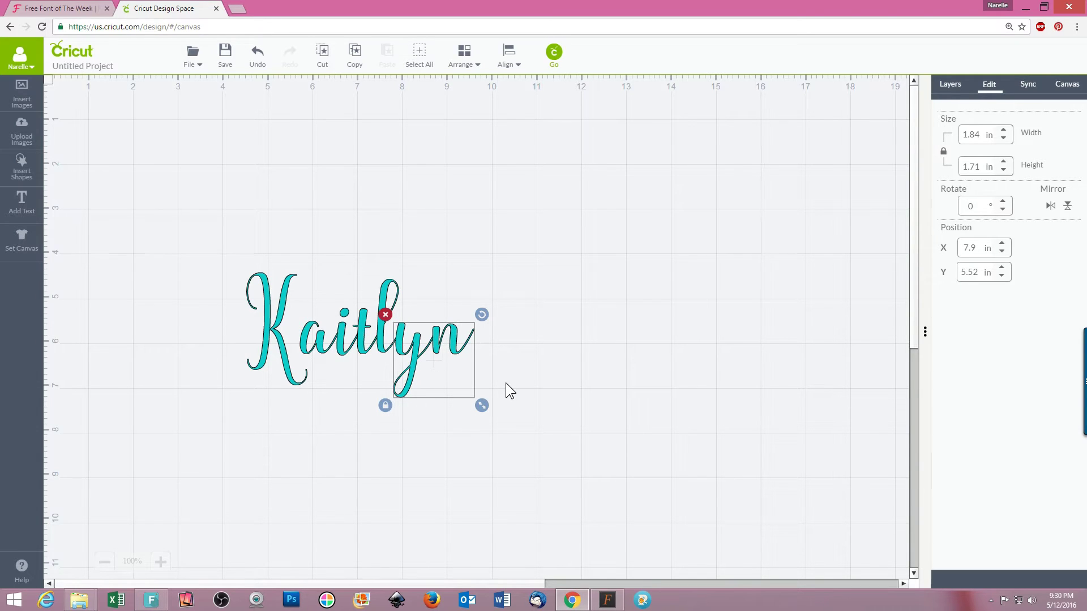
left_click(609, 391)
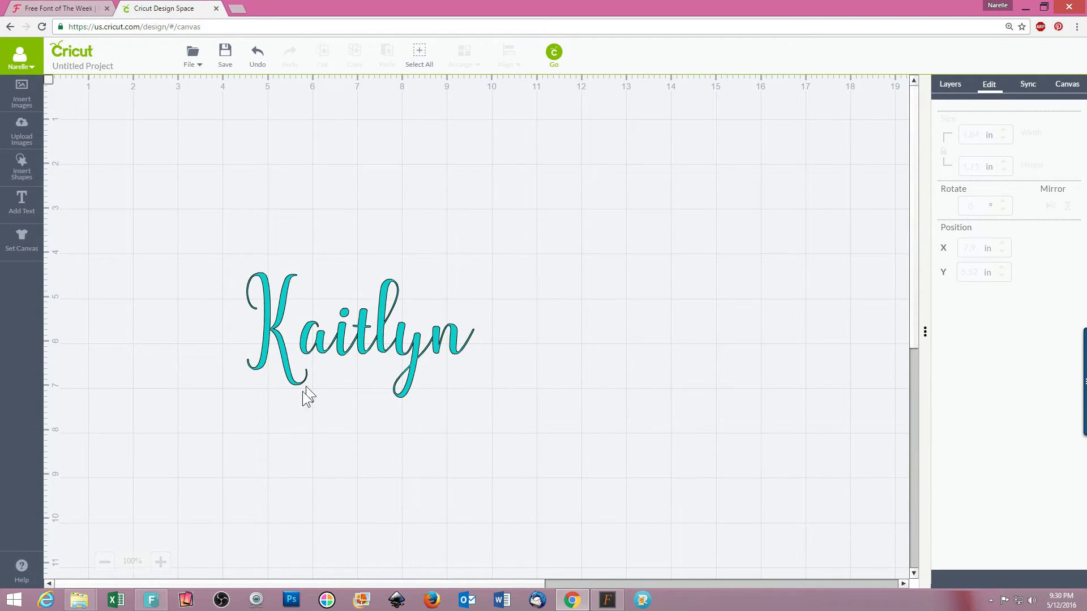
Select all seven letters of the word Kaitlyn and weld them into one image.
left_click_drag(196, 202, 596, 458)
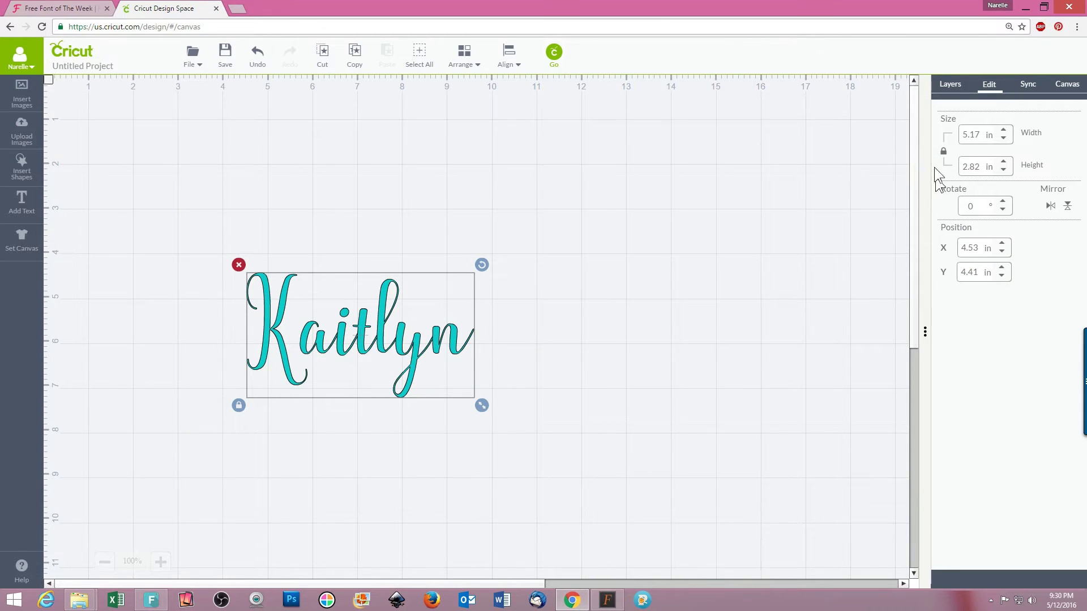
left_click(945, 89)
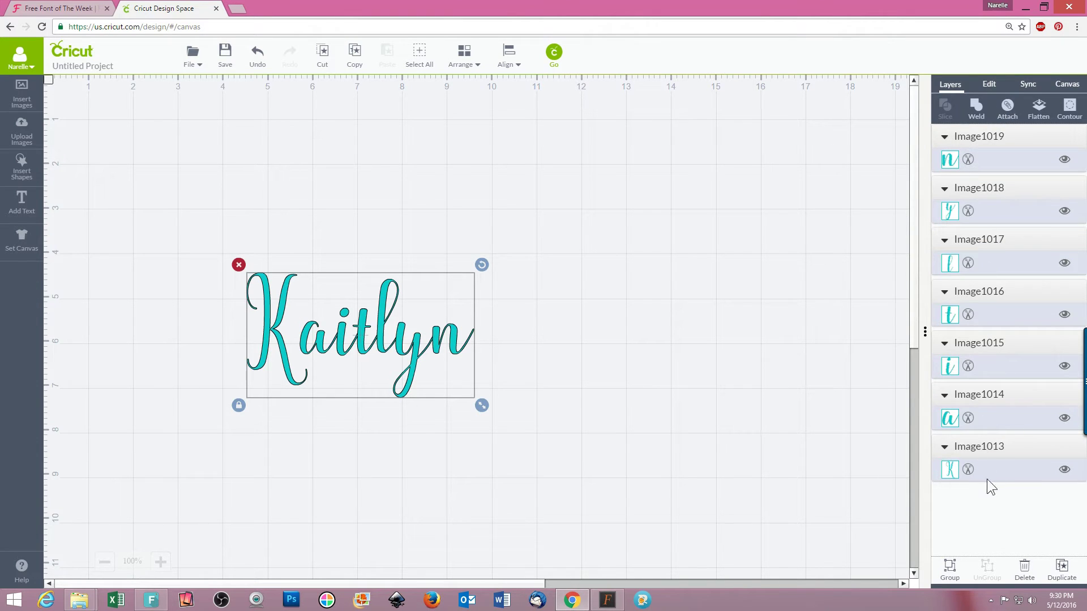
left_click(976, 106)
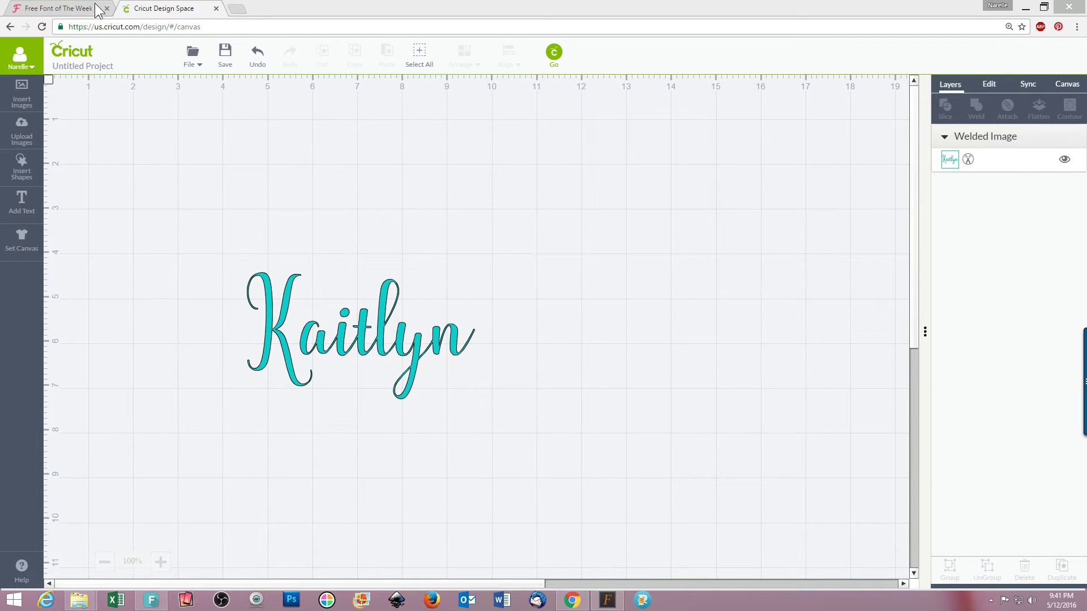
Compare the Kaitlyn lettering on the canvas with the swashed sample image on the font's web page.
left_click(56, 15)
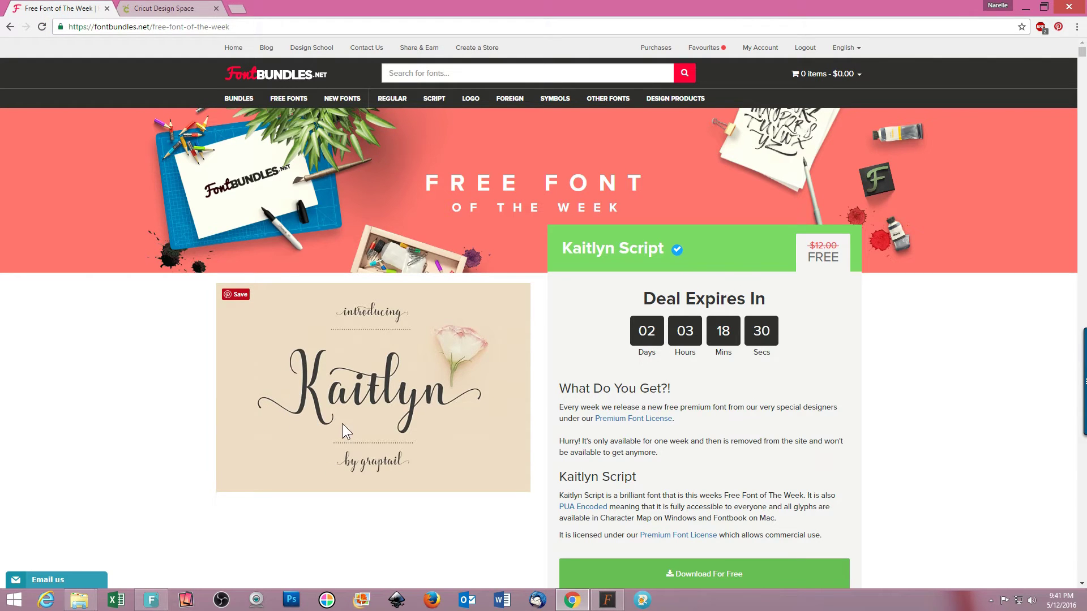
left_click(170, 8)
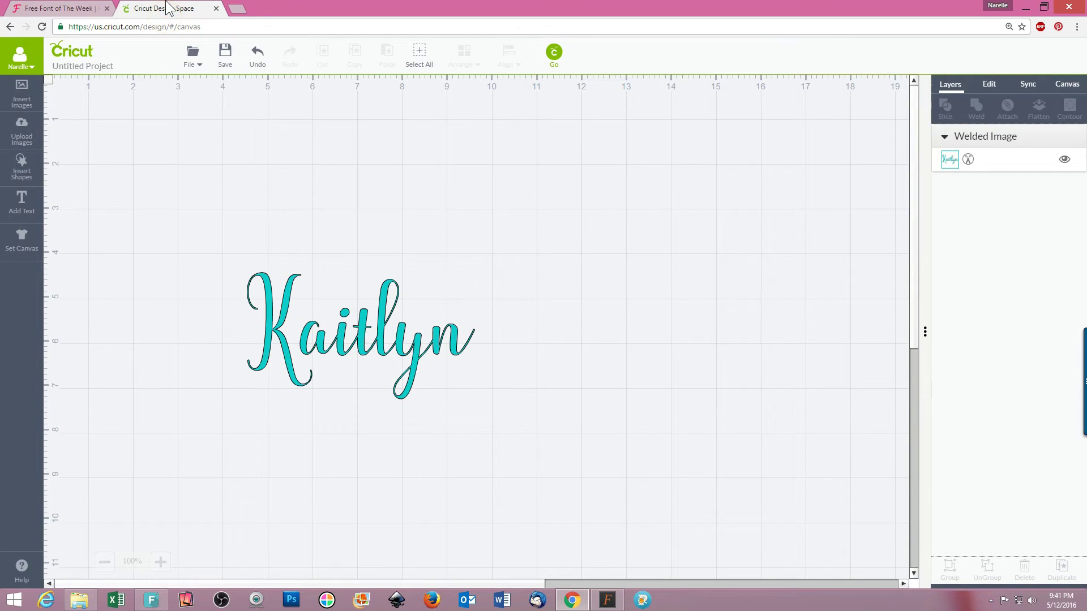
left_click(52, 7)
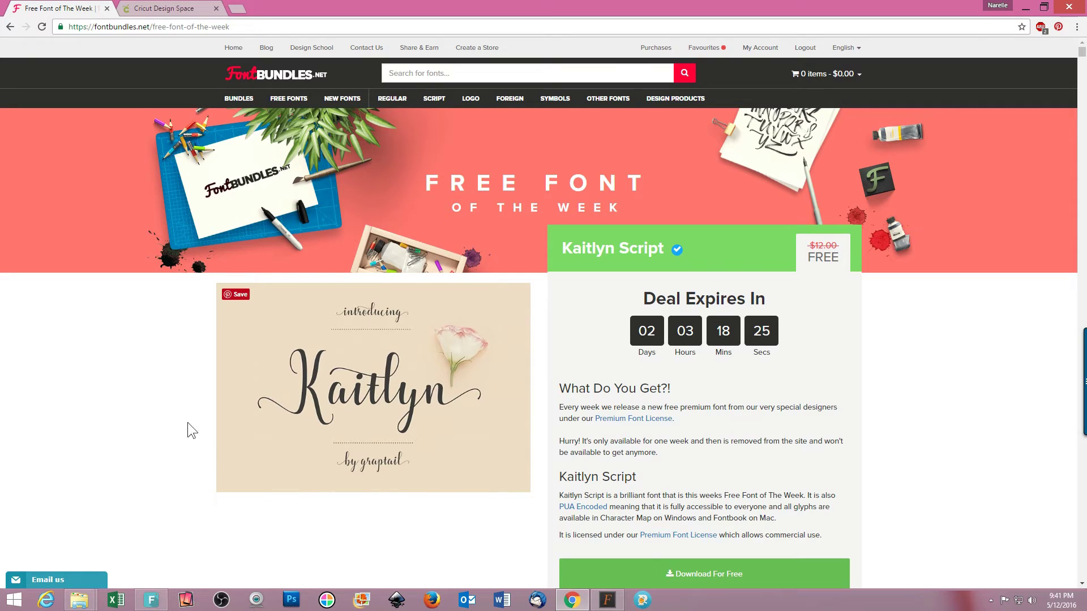
left_click(167, 8)
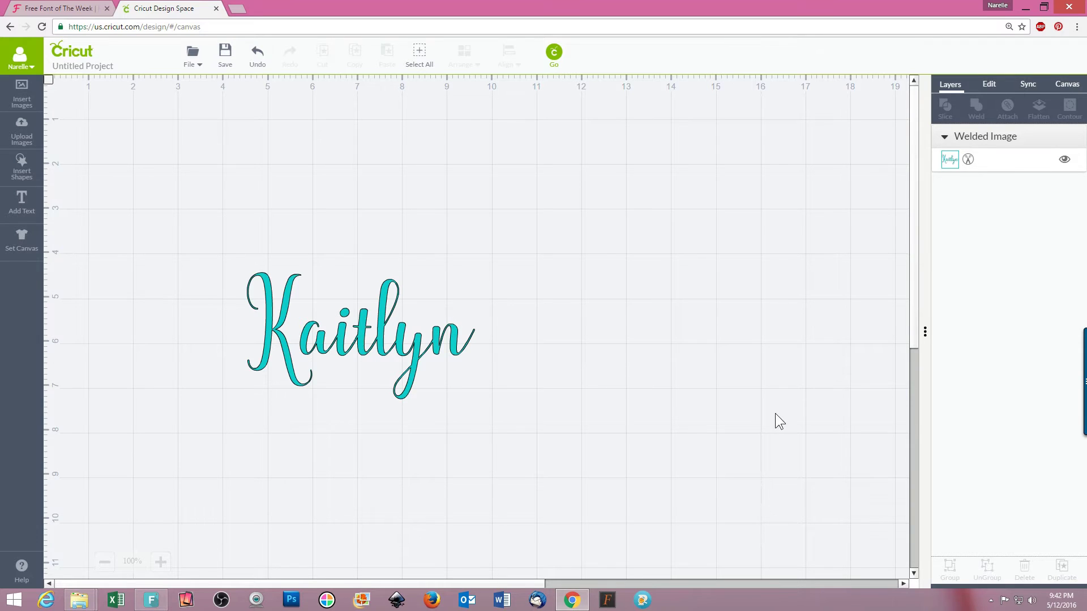
Switch to NexusFont, search the installed fonts for "kait", and open the character map of Kaitlyn Regular.
left_click(607, 600)
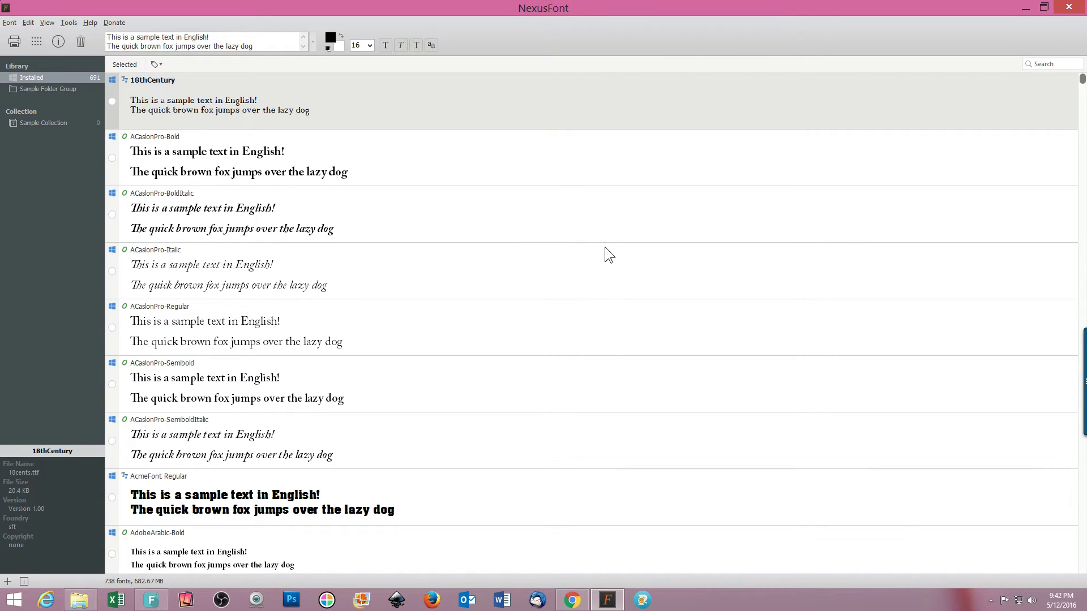
left_click(1059, 65)
type("kait")
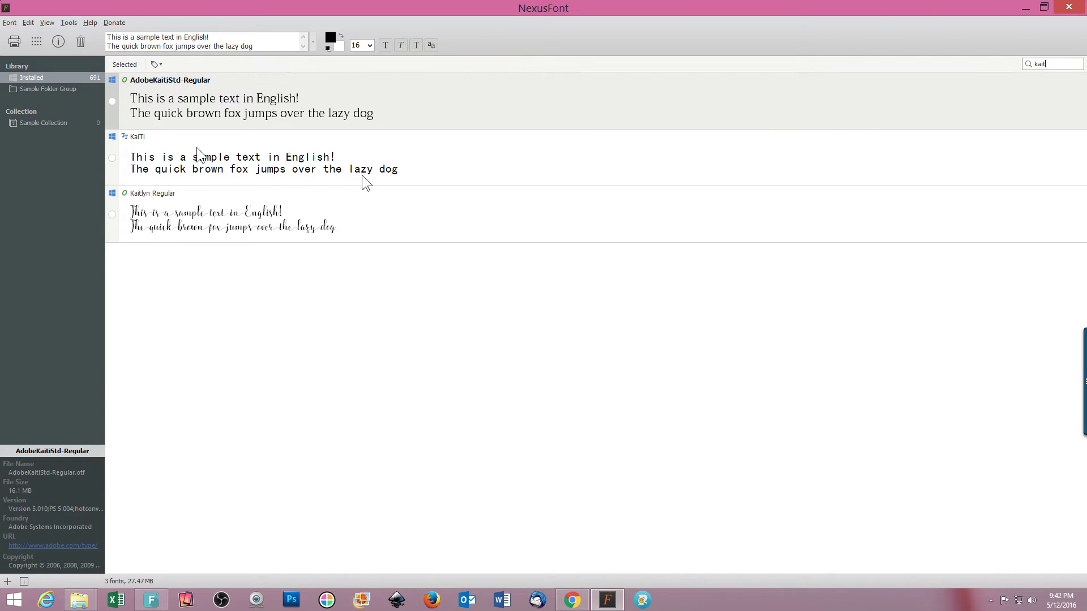
left_click(219, 218)
left_click(111, 215)
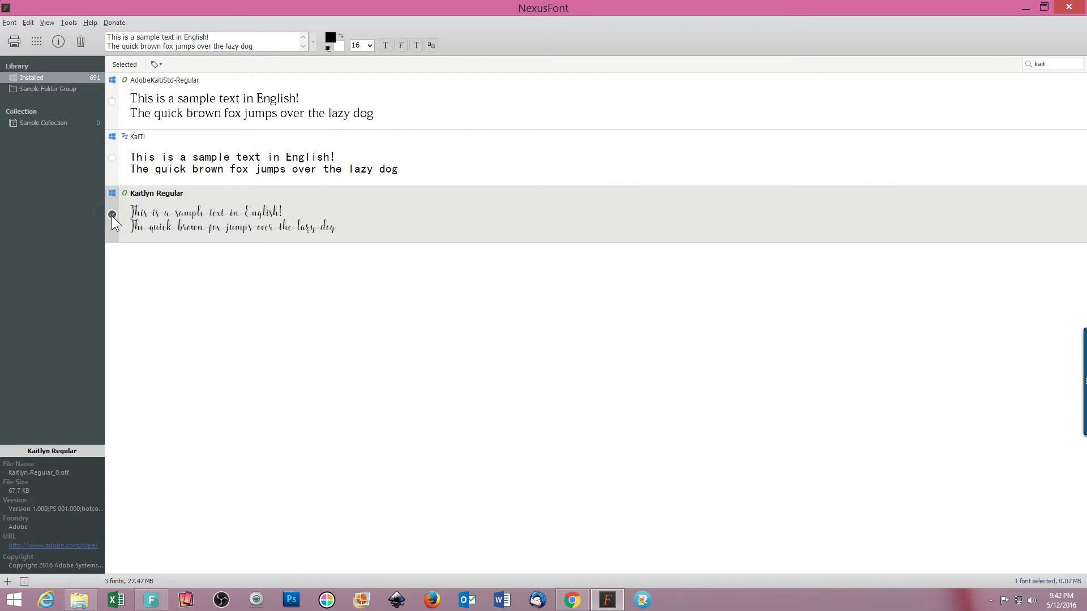
left_click(37, 41)
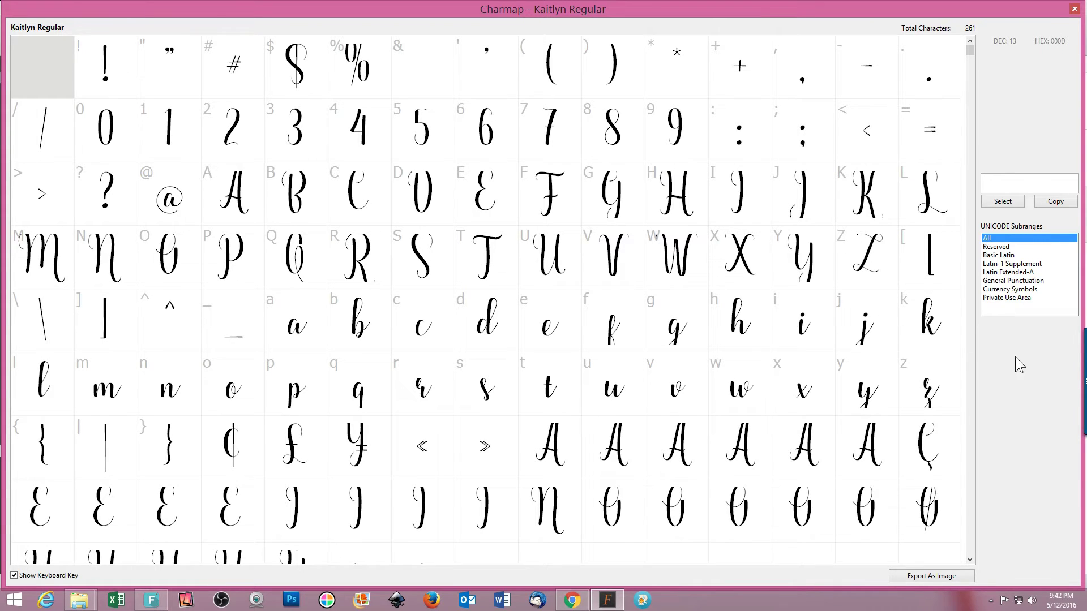
Limit the character map to the Private Use Area and compare its glyphs with the sample image on the font's web page.
left_click(1006, 299)
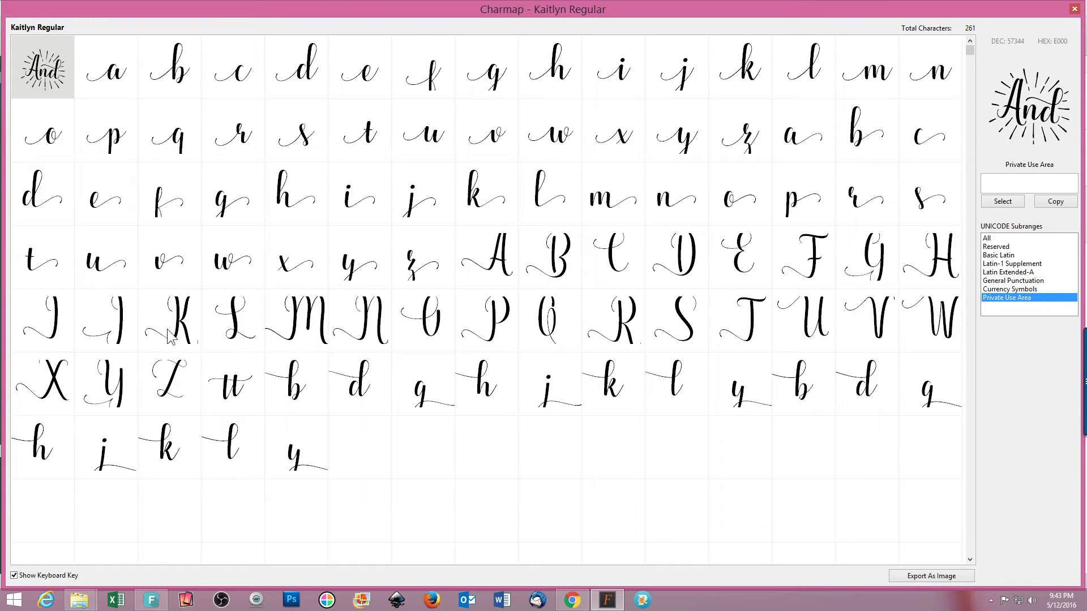
key("alt+Tab")
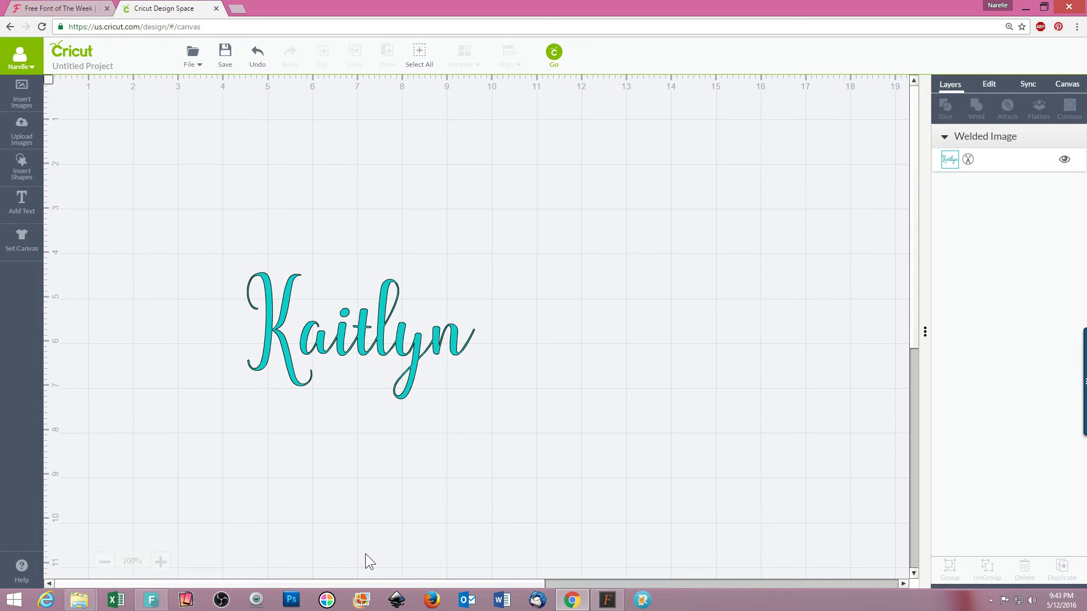
left_click(57, 8)
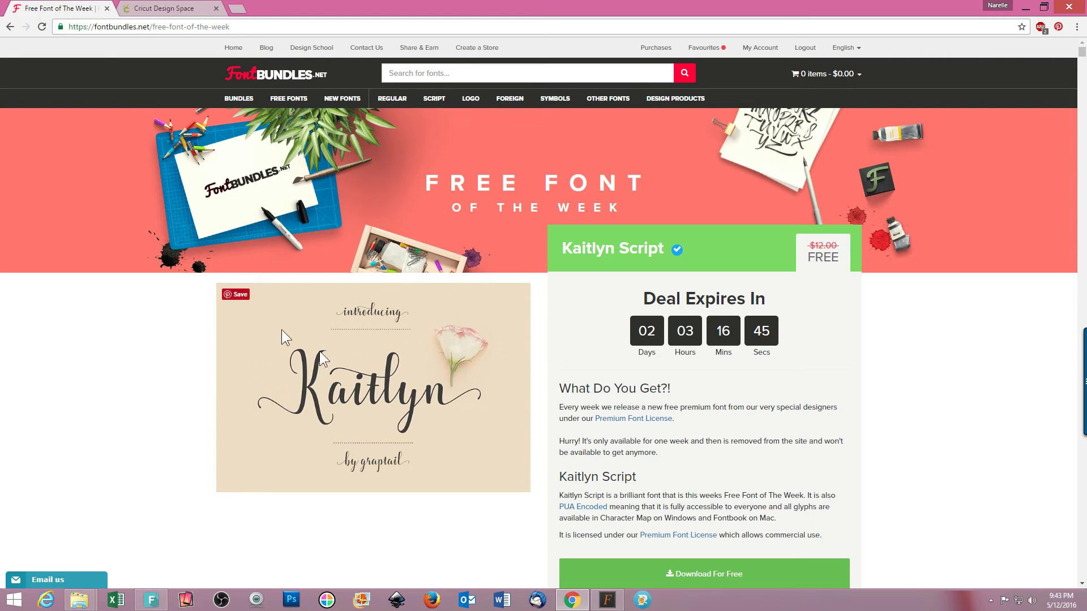
left_click(607, 600)
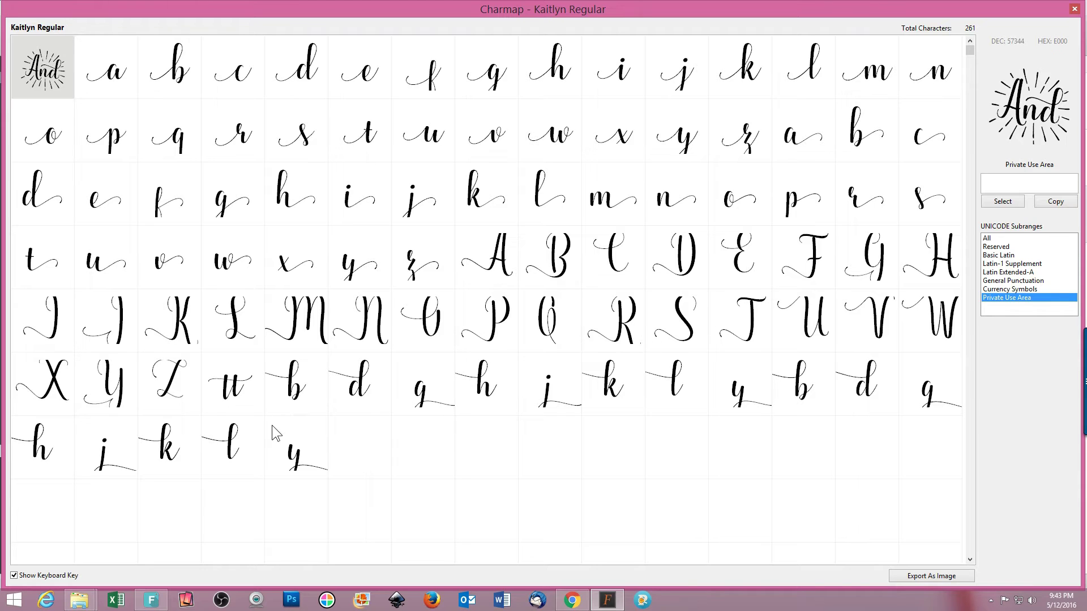
Pick the swash capital K from the Private Use Area glyphs and copy it to the clipboard.
left_click(183, 321)
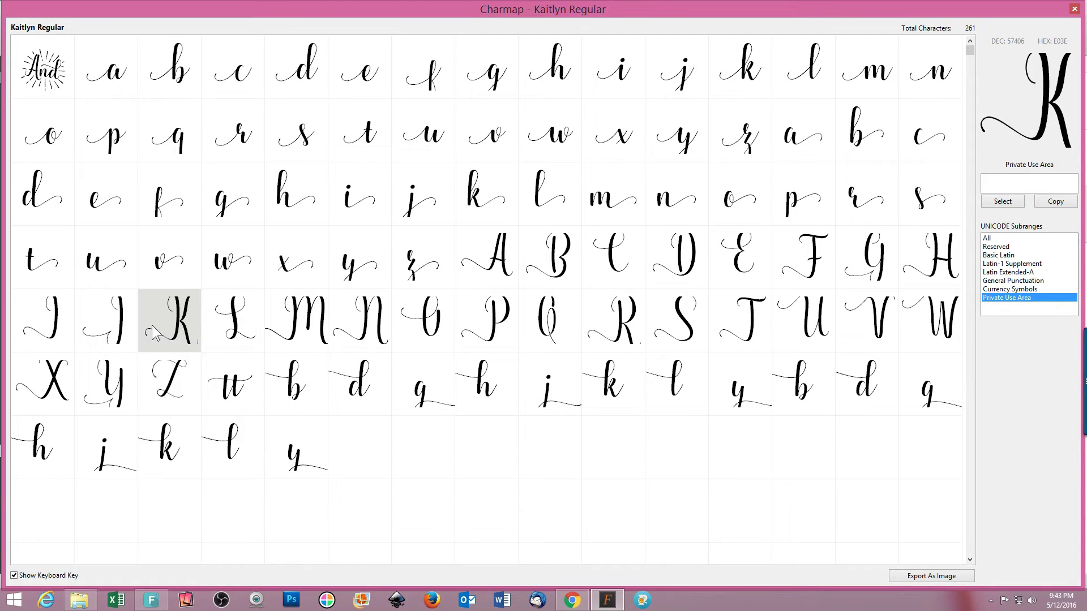
left_click(1001, 202)
left_click(1014, 182)
left_click_drag(1014, 183, 980, 183)
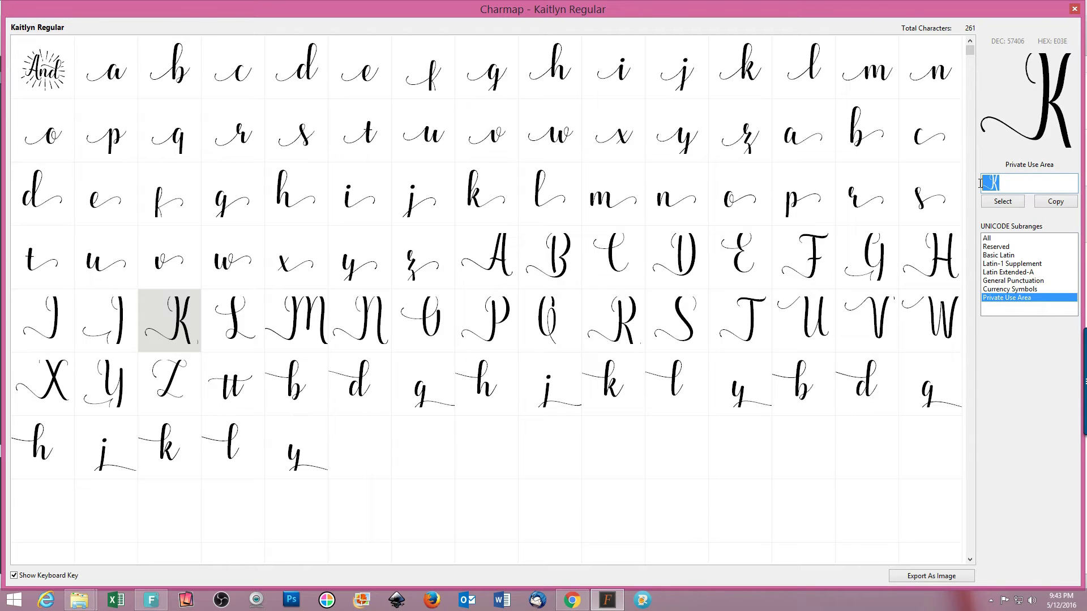
left_click(1056, 202)
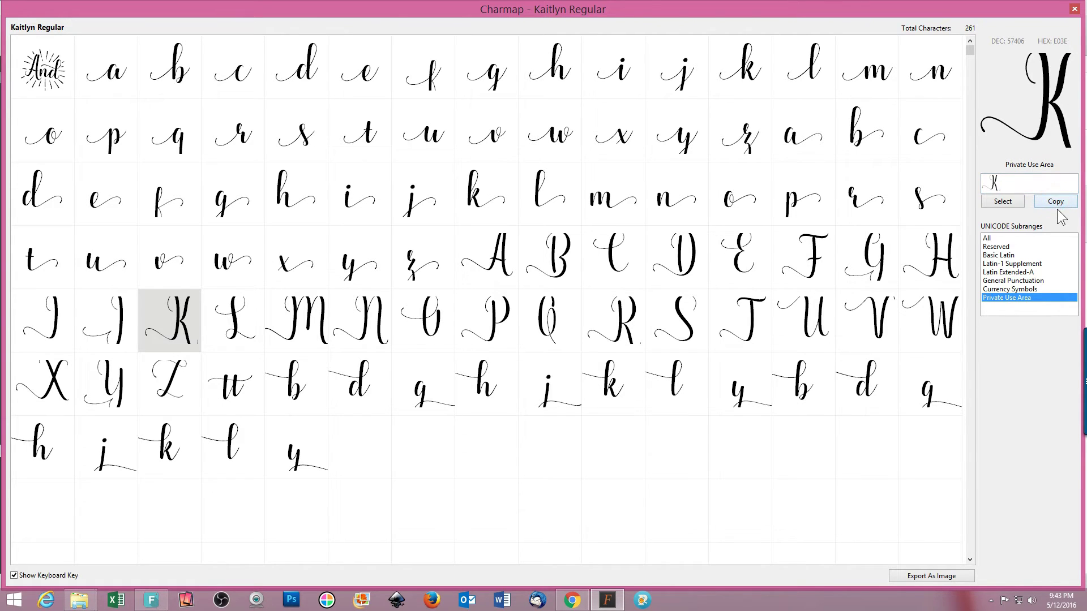
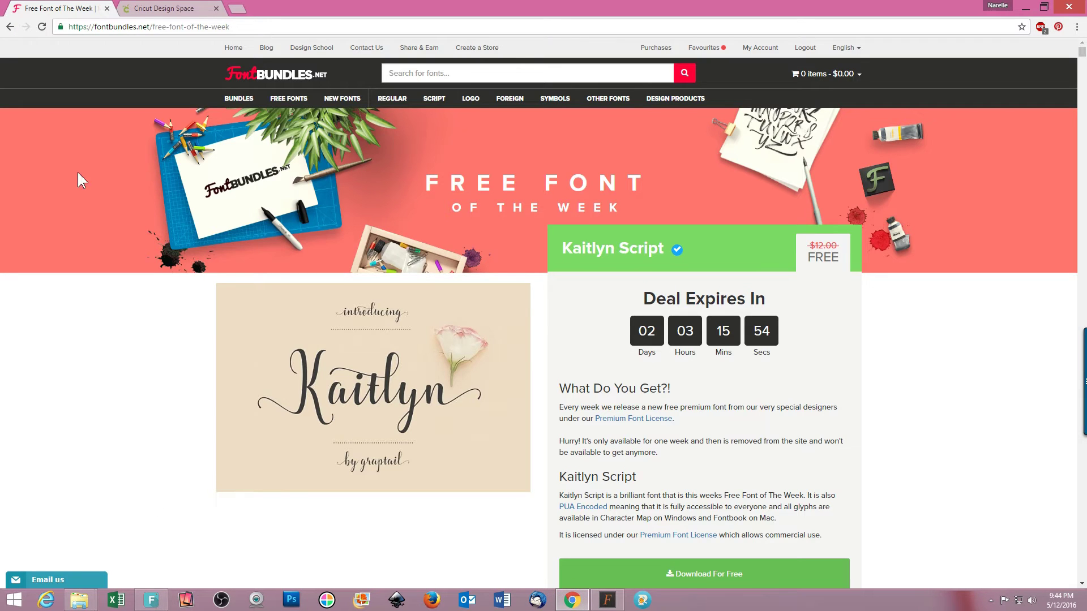
Return to Cricut Design Space, undo the weld, and delete all the Kaitlyn letters from the canvas.
left_click(173, 10)
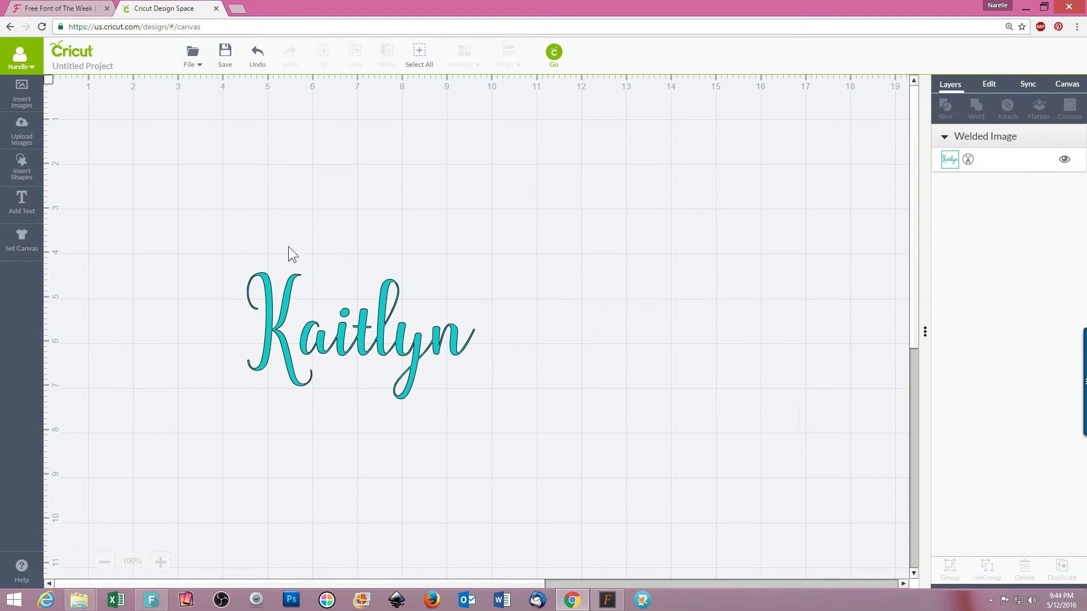
left_click(363, 335)
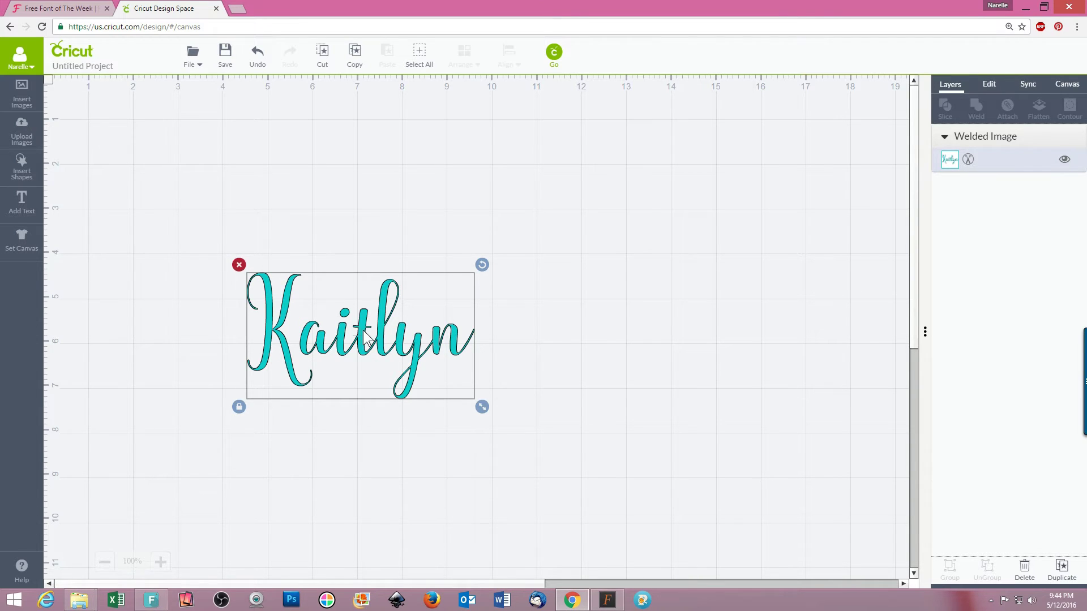
left_click(255, 60)
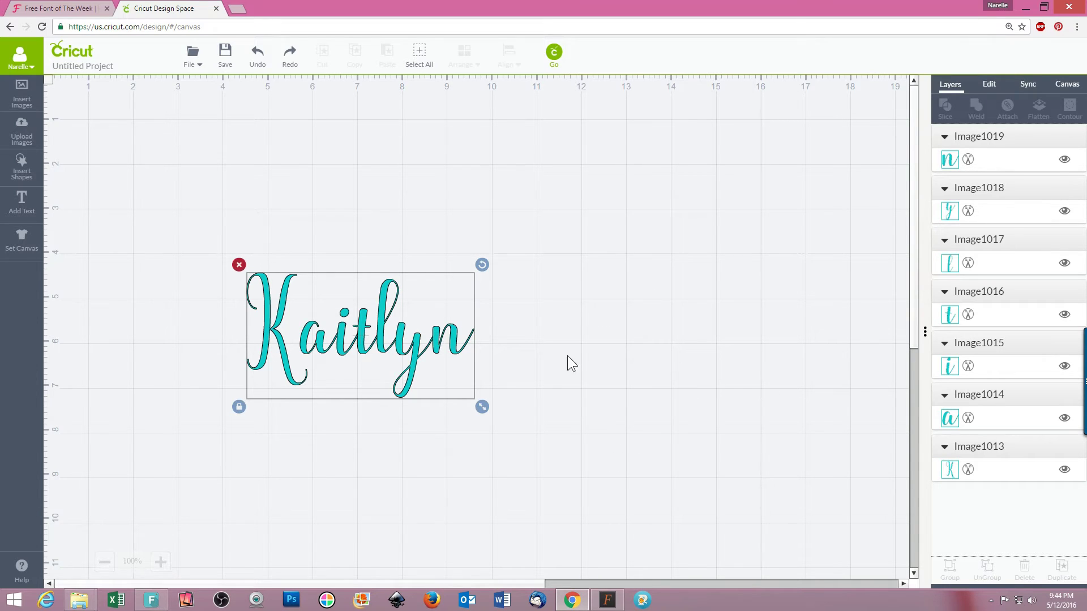
left_click(318, 346)
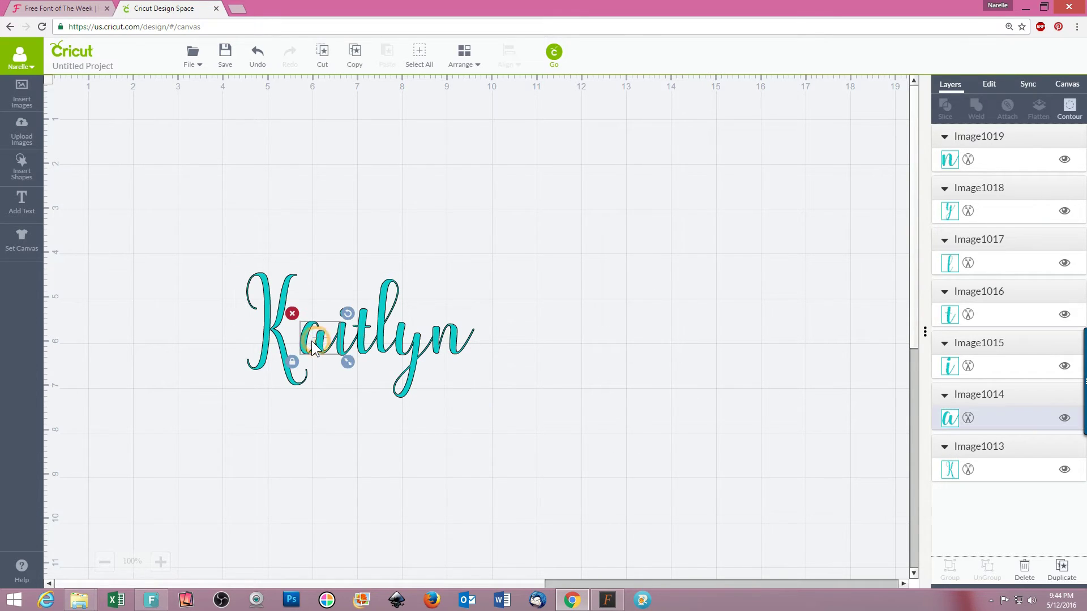
left_click(263, 405)
left_click_drag(182, 230, 615, 455)
left_click(238, 265)
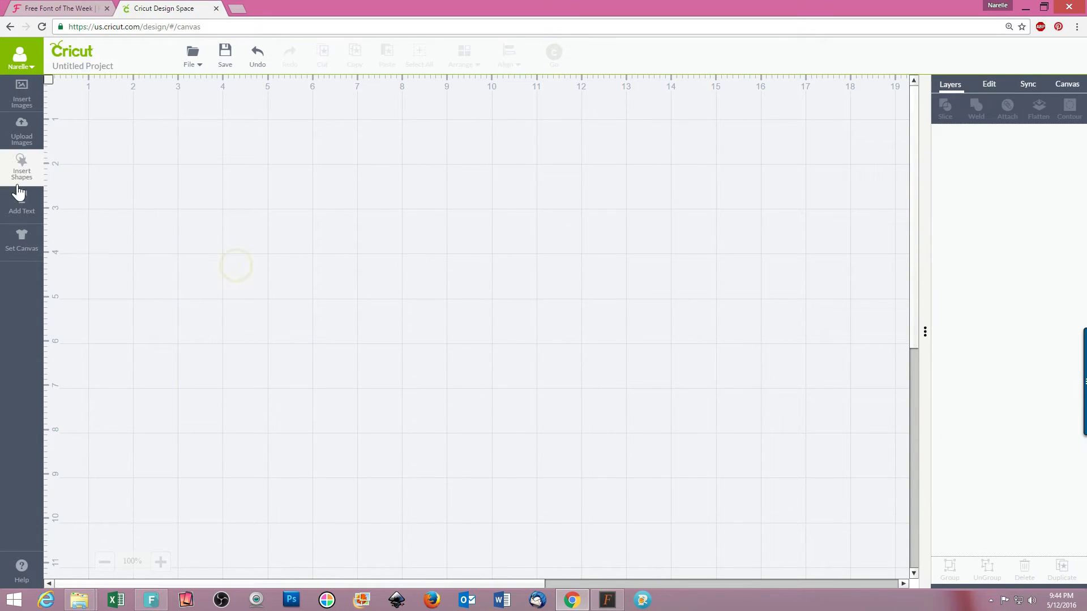
Add the text Kaitlyn to the canvas and enlarge it to about 9.3 in wide.
left_click(20, 203)
type("Kaitlyn")
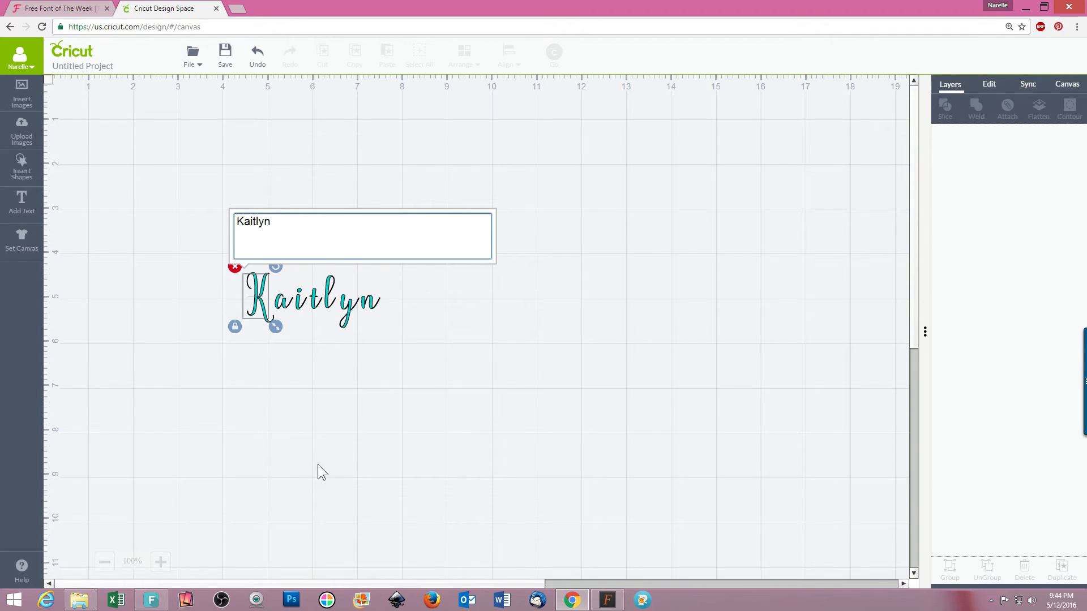
left_click_drag(389, 336, 673, 453)
left_click(355, 498)
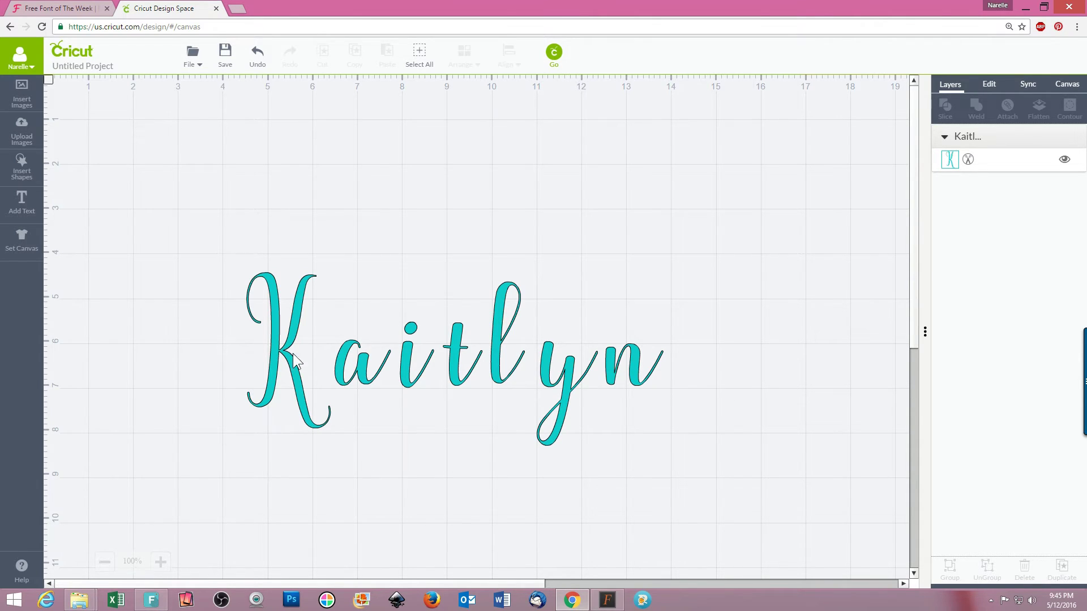
Replace the capital K in the Kaitlyn text with the copied swash K glyph.
double_click(405, 355)
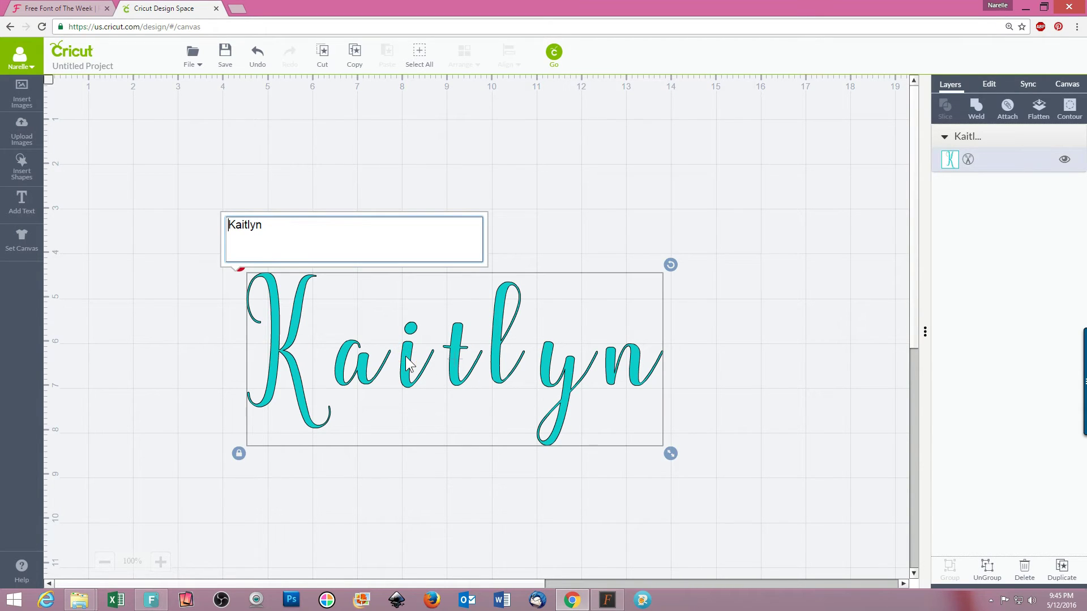
left_click_drag(236, 225, 228, 224)
key("BackSpace")
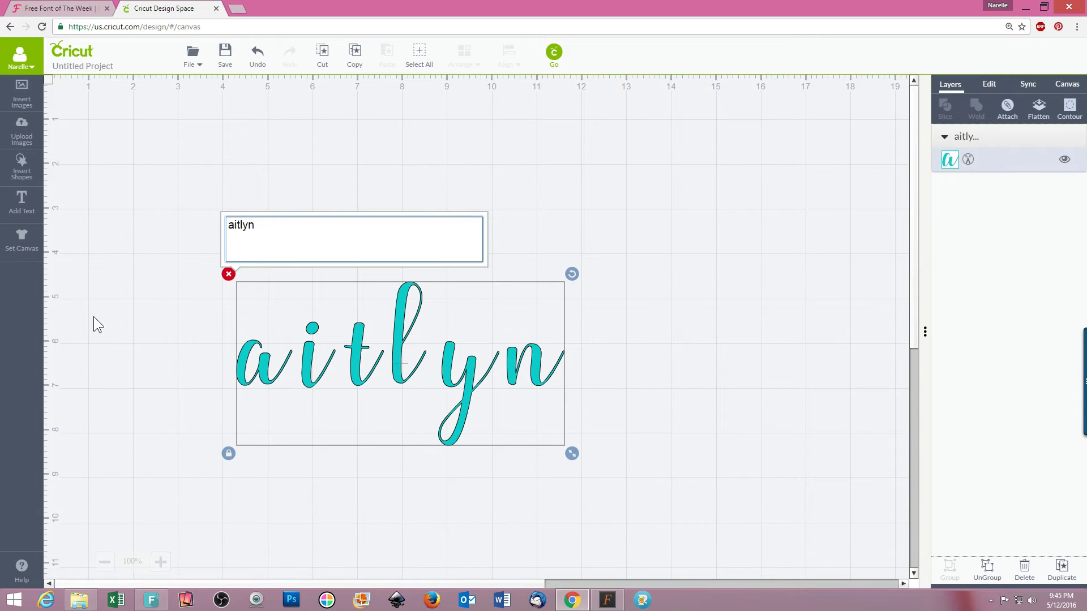
type("□")
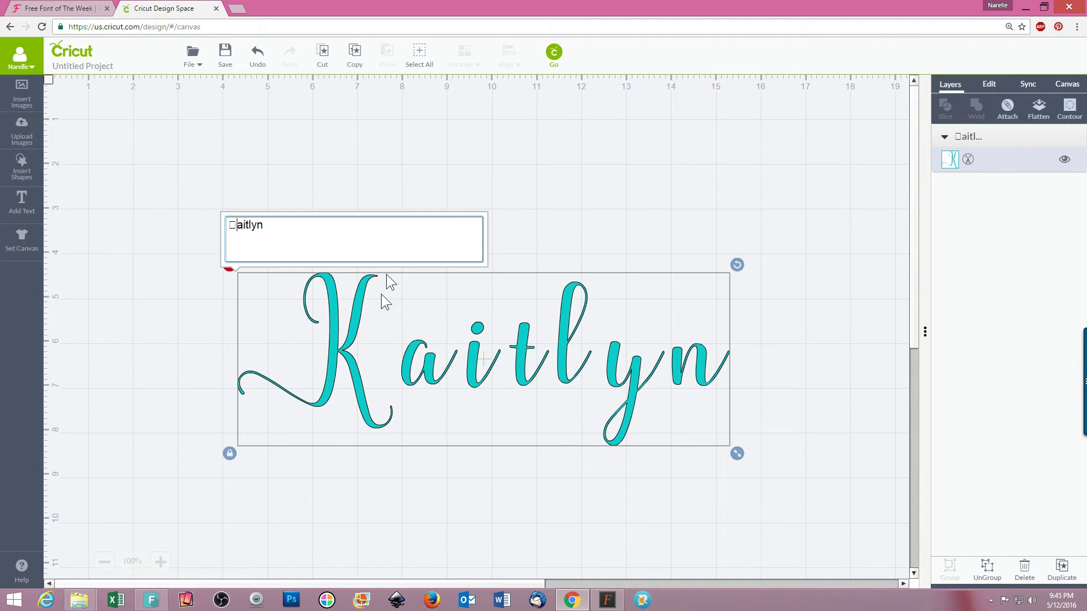
left_click(554, 348)
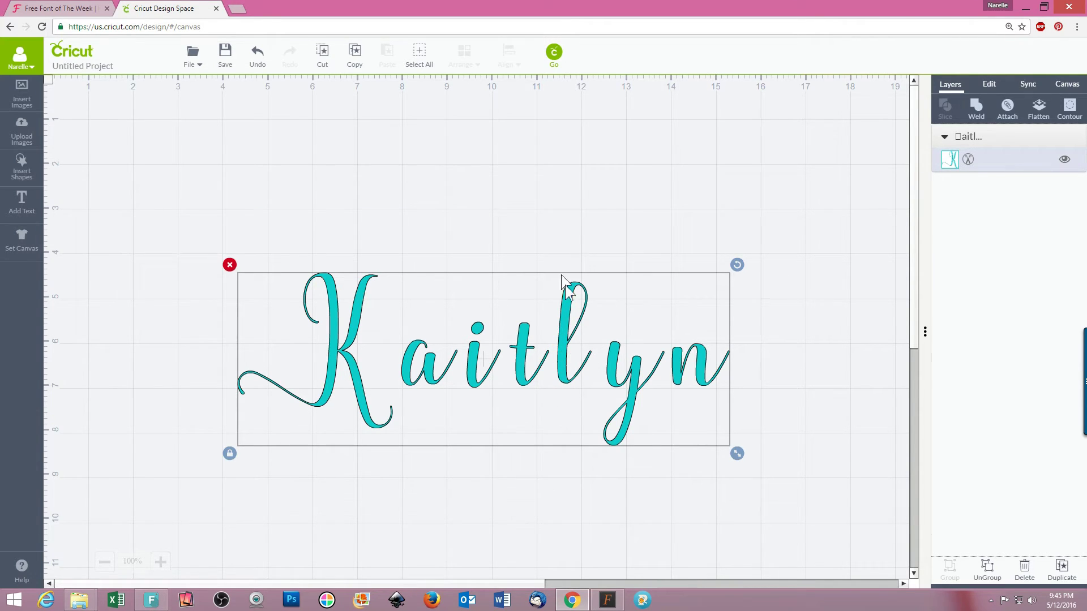
Switch to the NexusFont character map, clear the K from the copy field, and copy the lowercase l with the long leading swash.
left_click(607, 600)
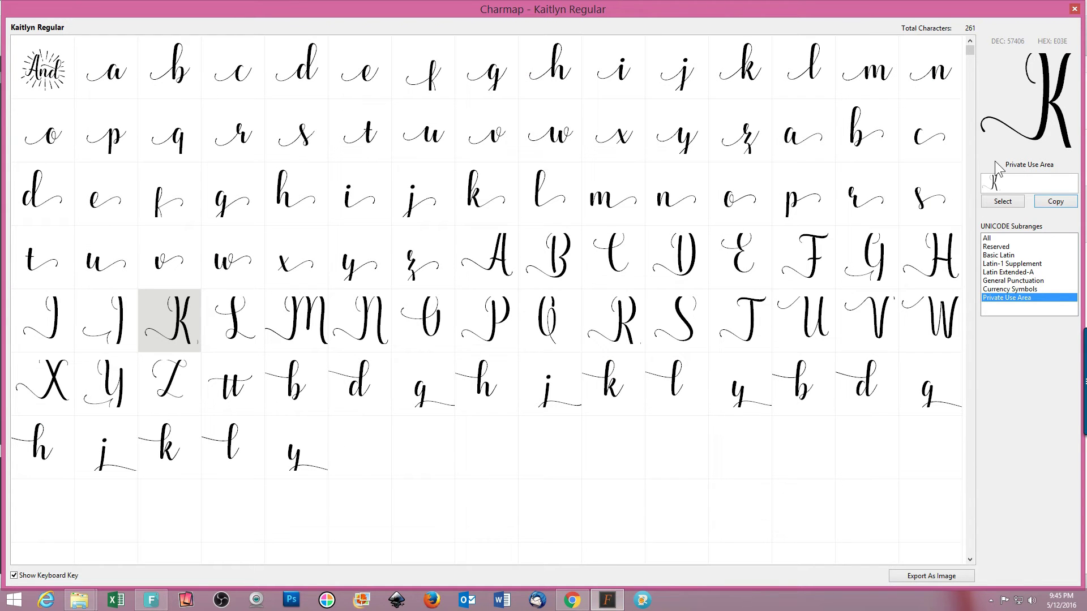
left_click_drag(999, 179, 983, 185)
key("ctrl+x")
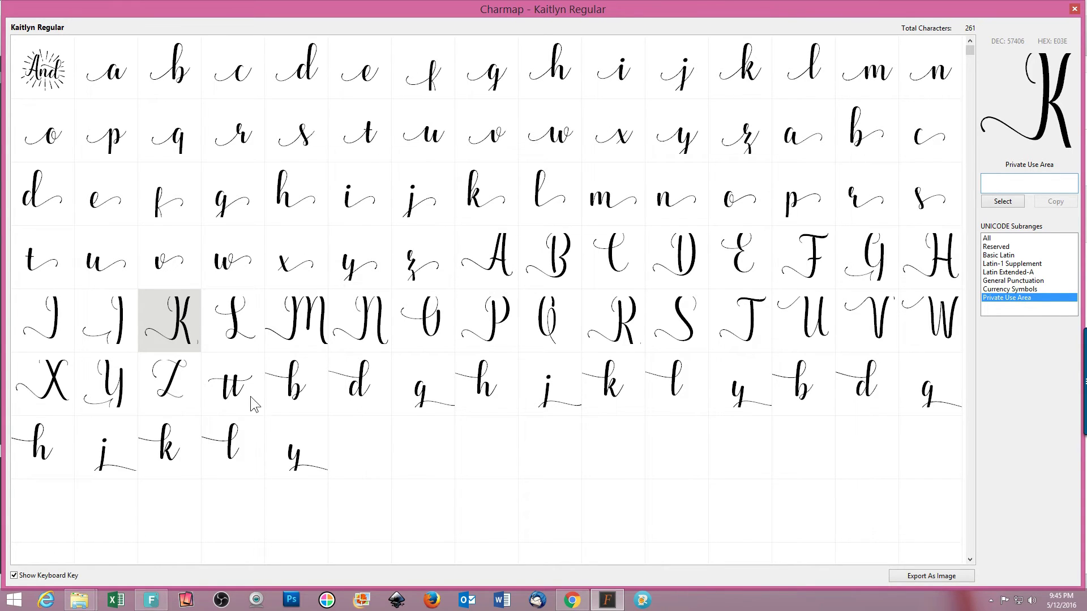
double_click(232, 450)
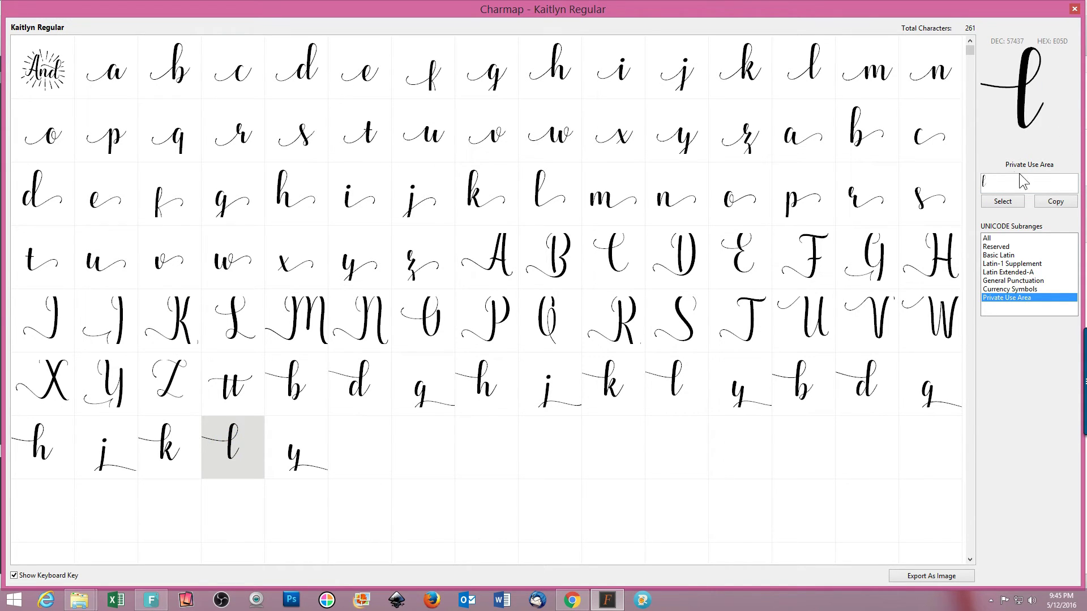
left_click_drag(997, 181, 973, 185)
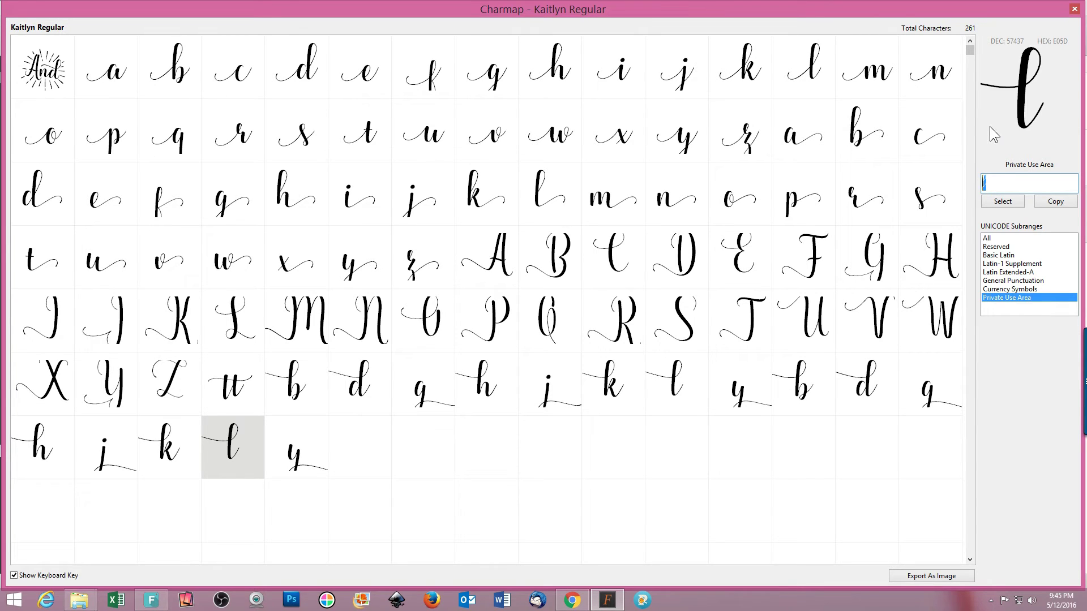
left_click(1058, 202)
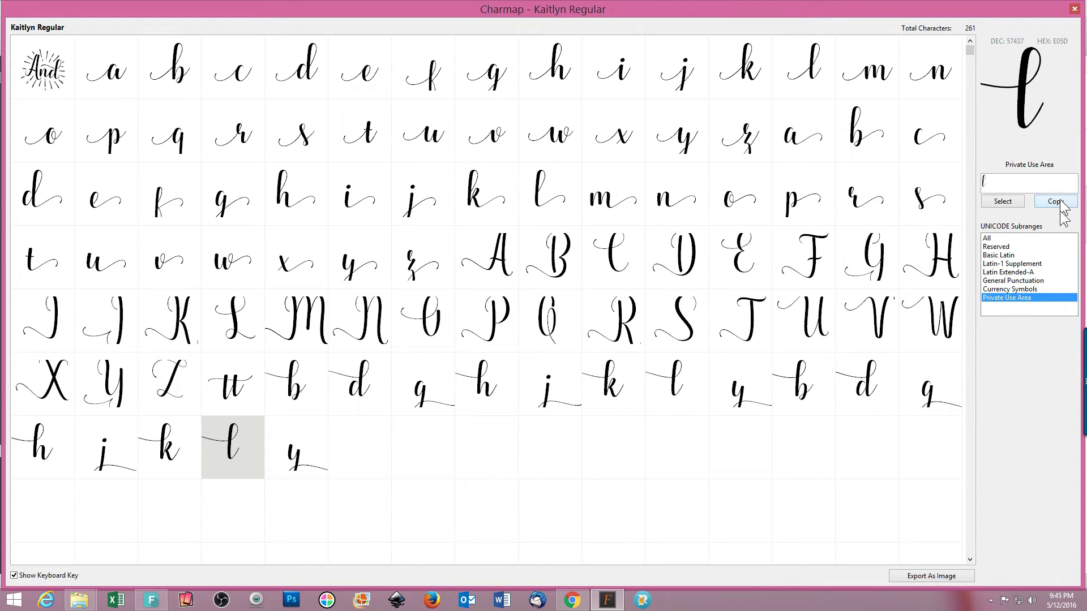
Return to Cricut Design Space and replace the l in the Kaitlyn text with the copied swash l.
key("alt+Tab")
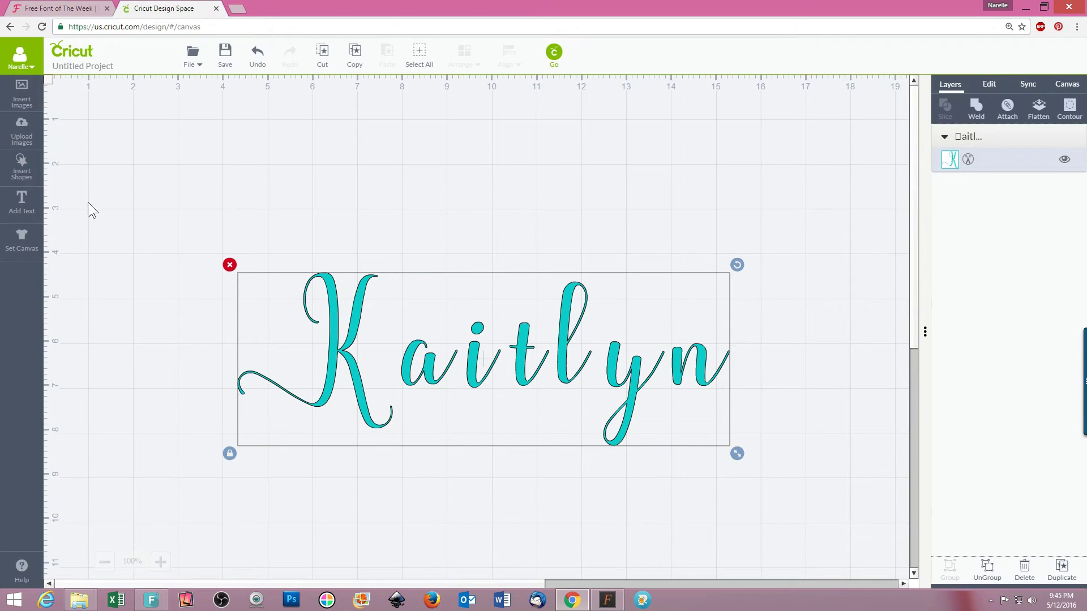
double_click(520, 358)
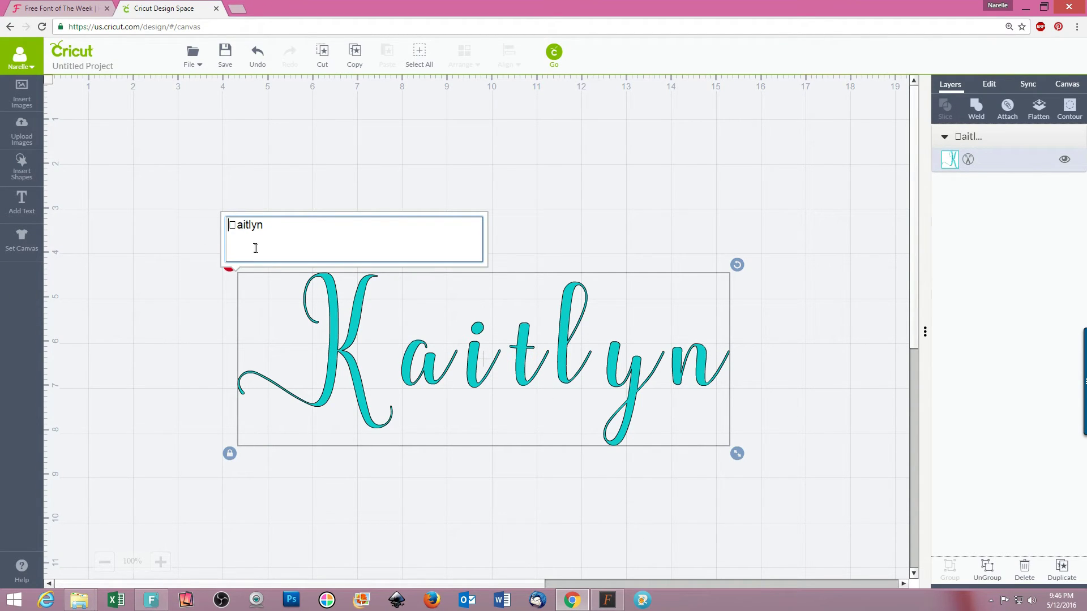
left_click(252, 223)
key("BackSpace")
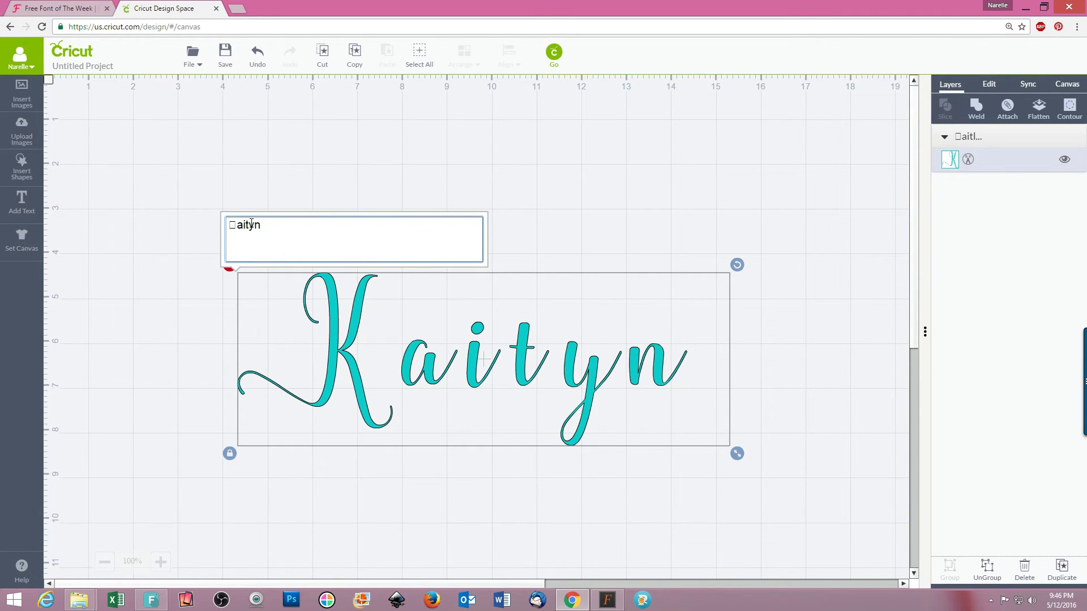
key("ctrl+v")
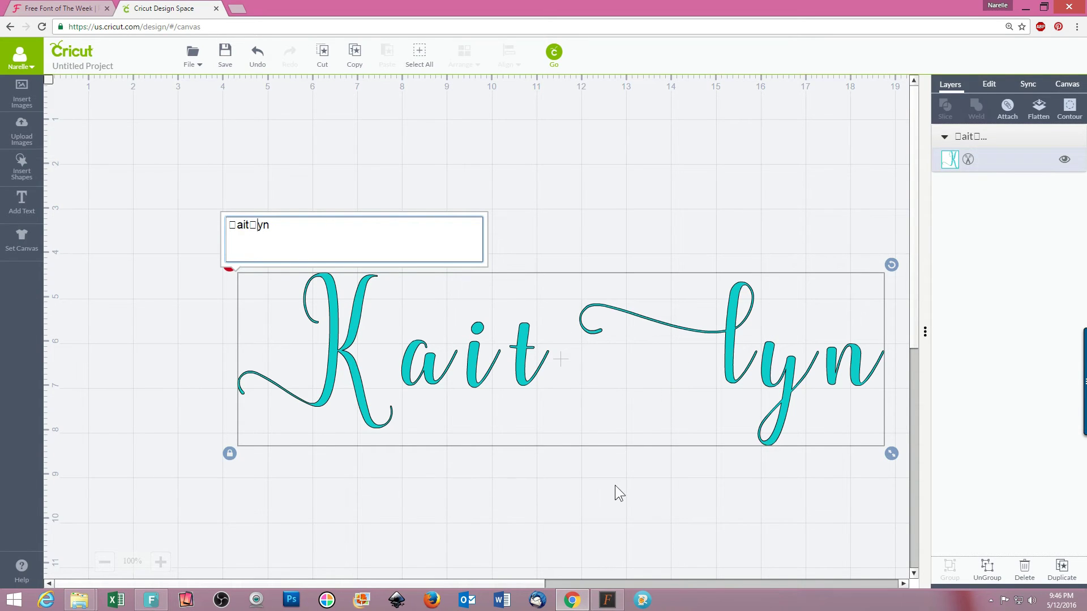
left_click(630, 494)
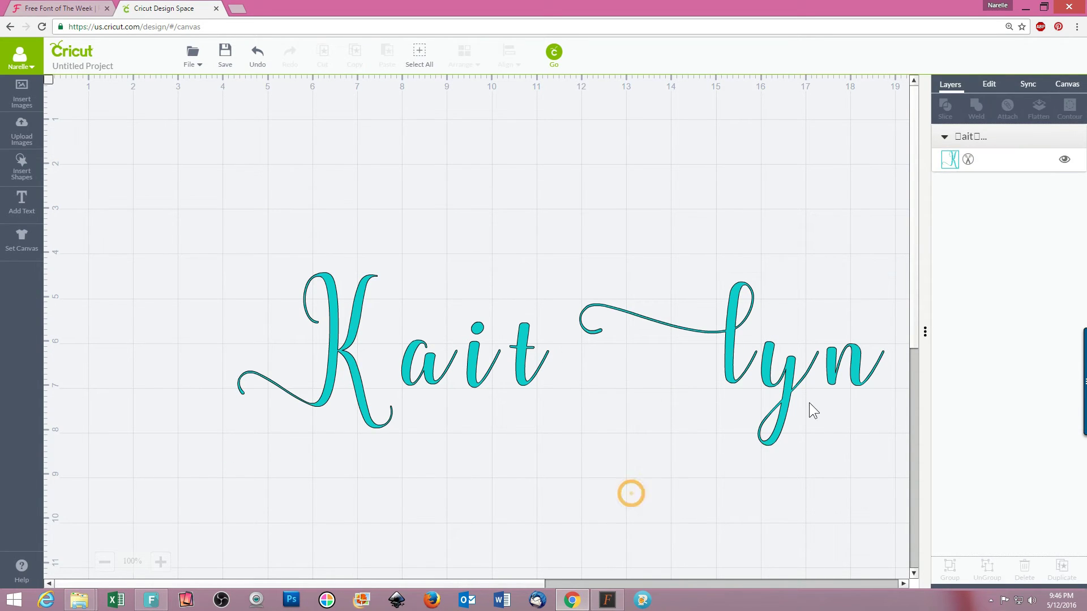
Open the Kaitlyn text for editing, then copy only the lowercase n with the trailing swash from NexusFont's character map.
double_click(837, 371)
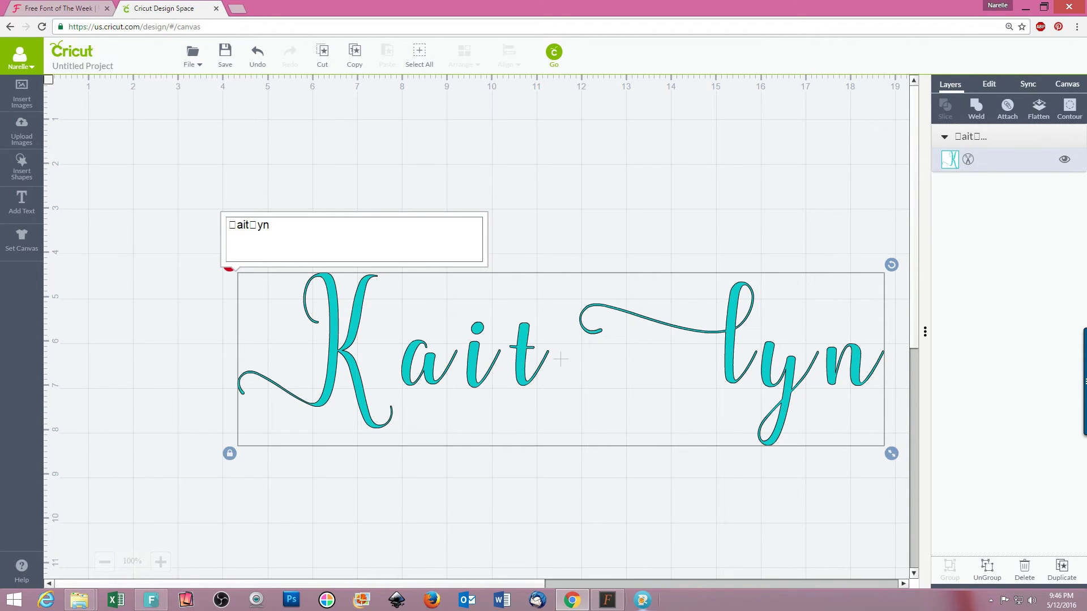
left_click(605, 603)
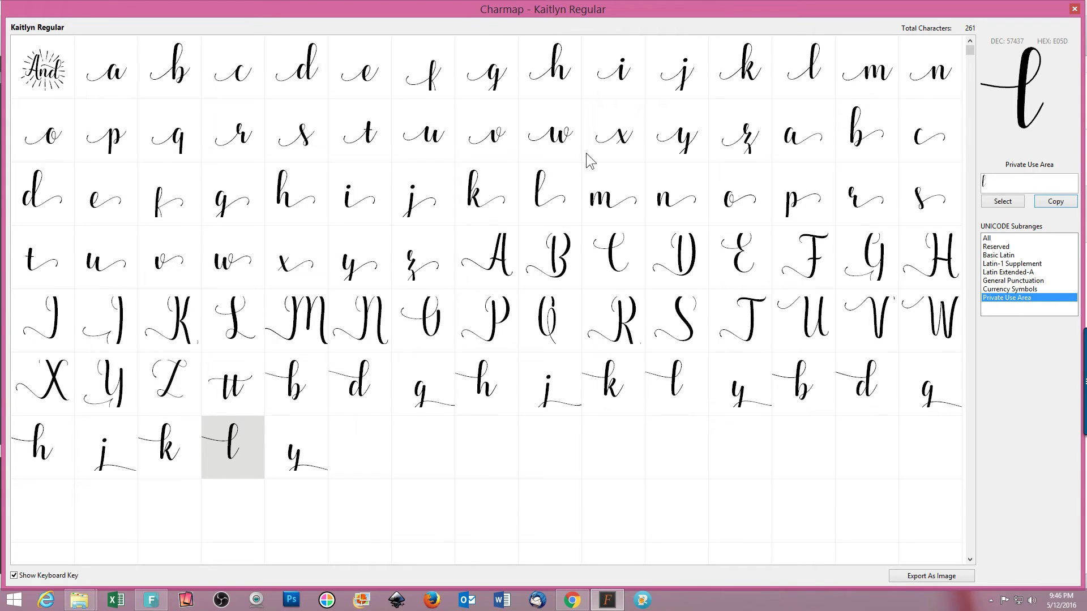
double_click(673, 204)
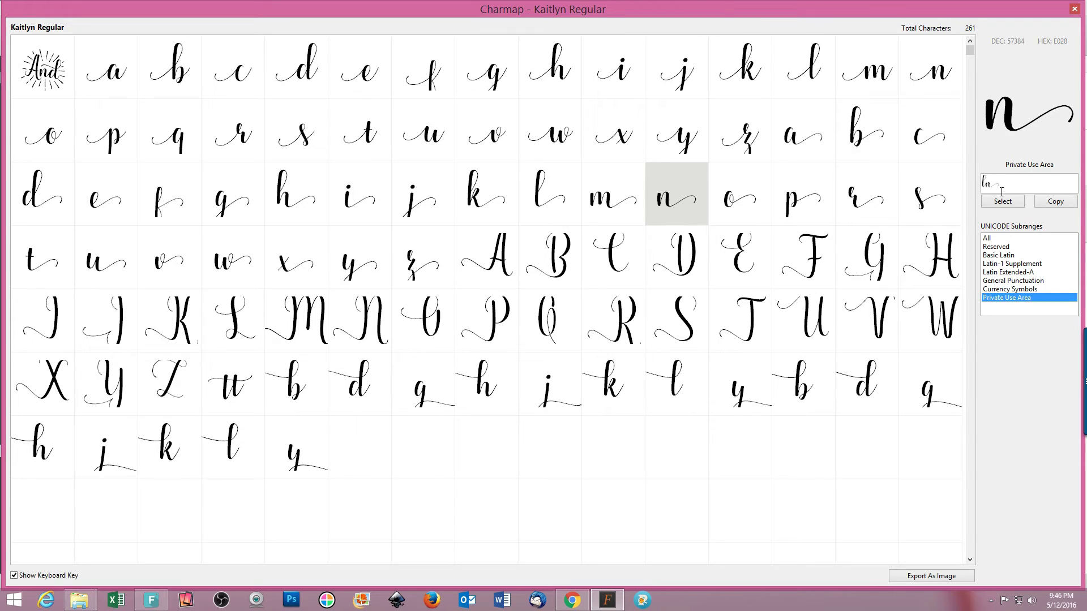
left_click(988, 182)
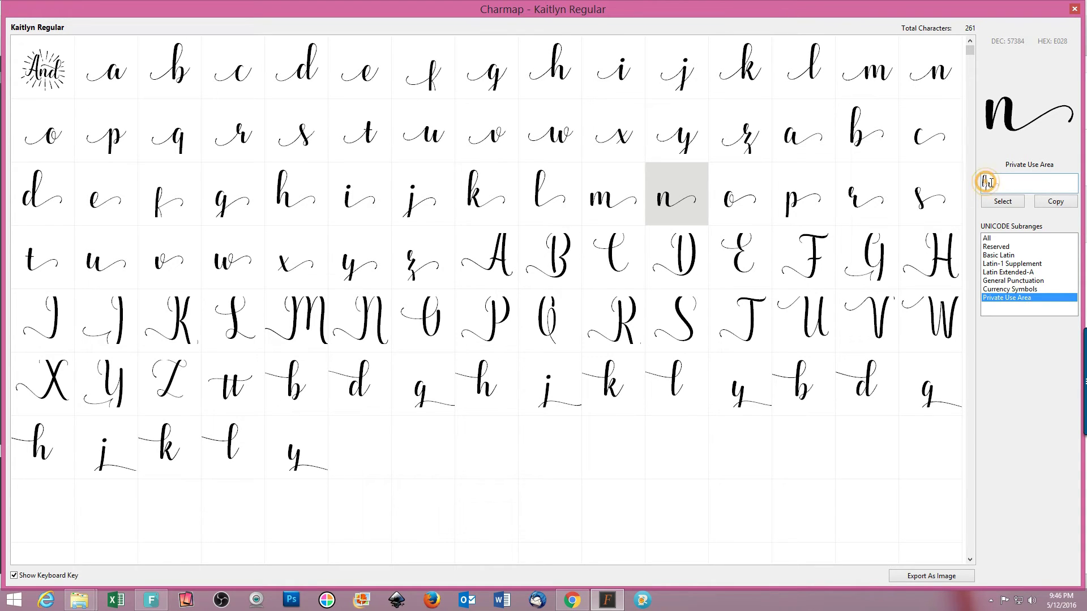
left_click(999, 202)
left_click(1055, 203)
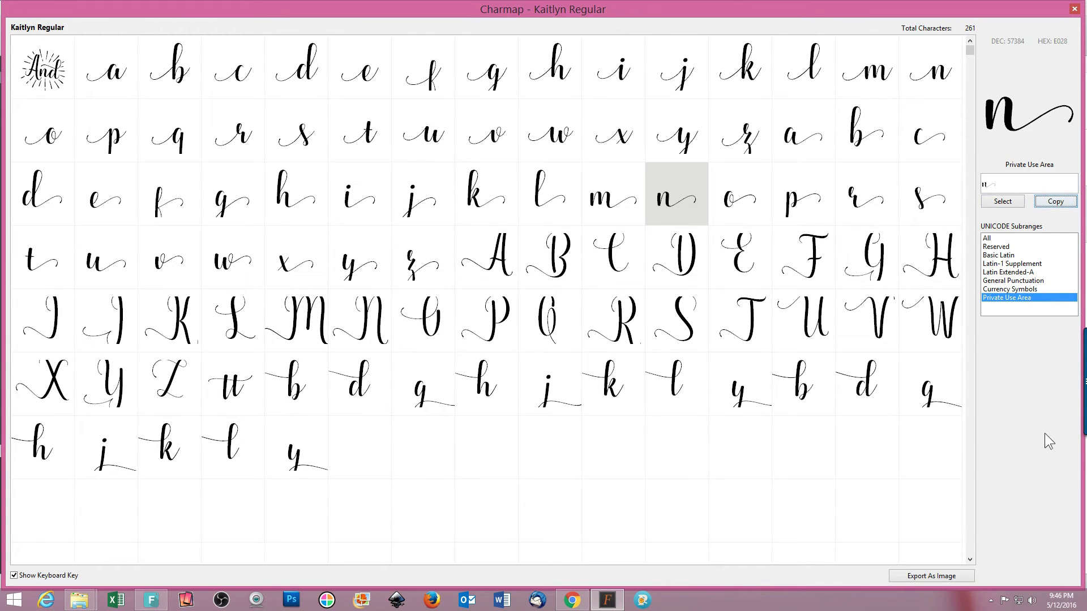
Back in Cricut Design Space, replace the final n with the copied swash n and move the text to about X 1.9 in, Y 2.7 in.
key("alt+Tab")
left_click(285, 232)
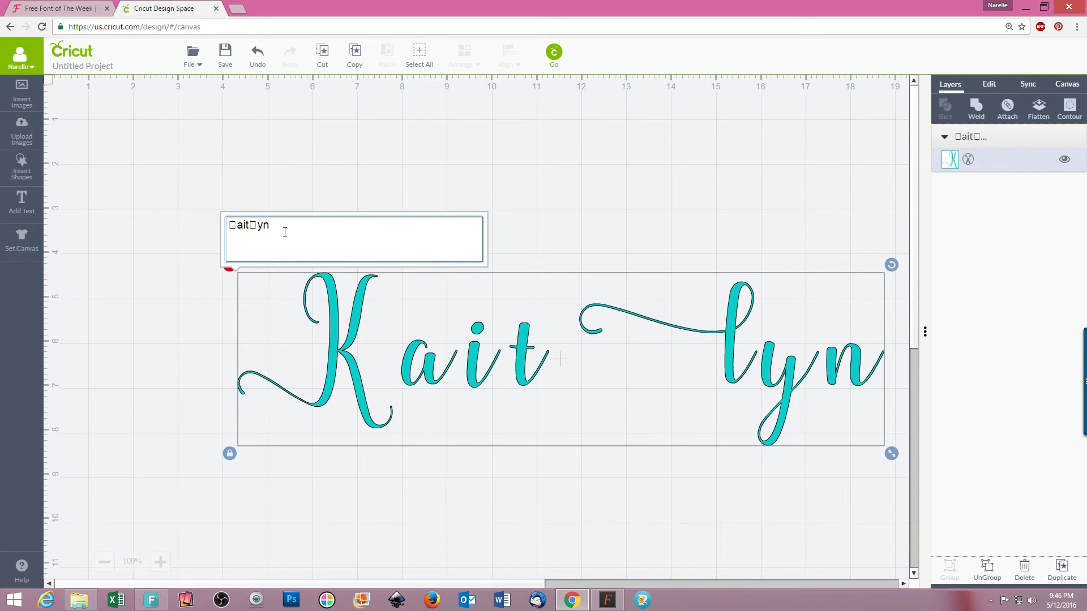
key("shift+Left")
key("ctrl+v")
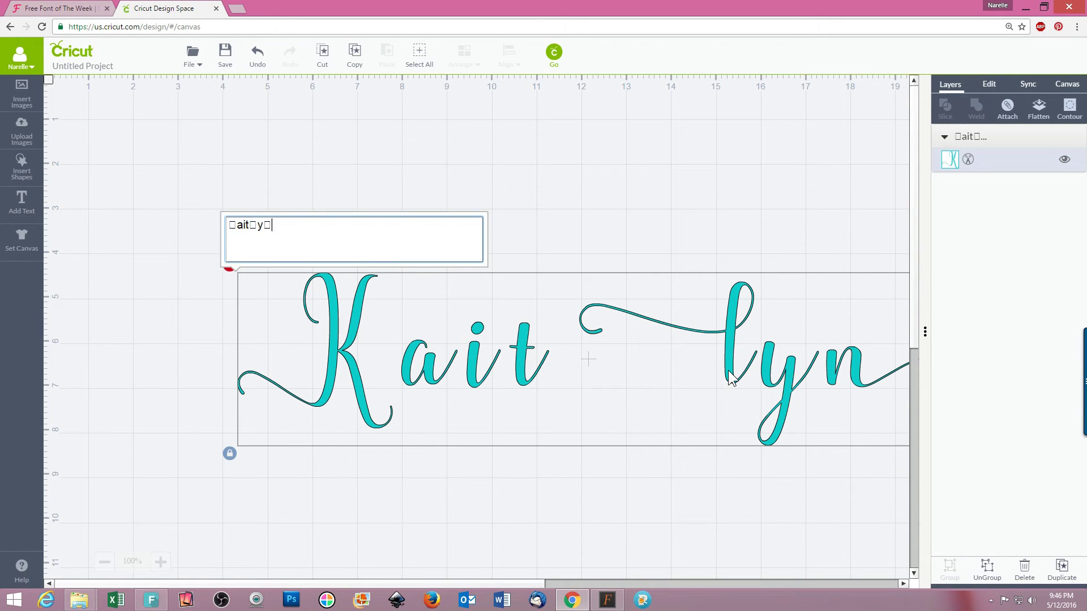
left_click(681, 486)
left_click_drag(723, 381, 559, 333)
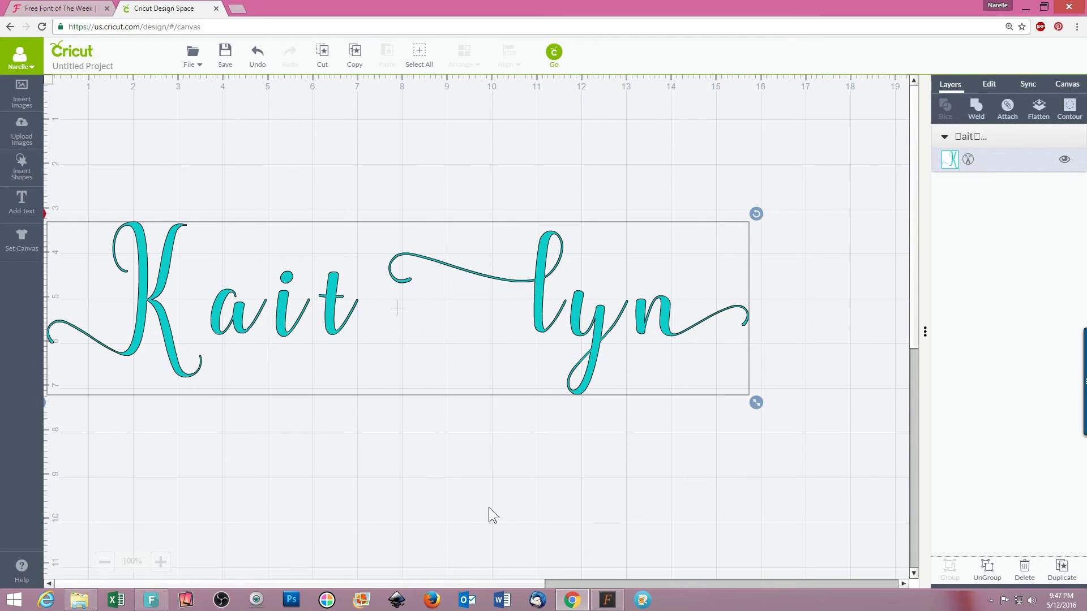
left_click_drag(280, 322, 360, 297)
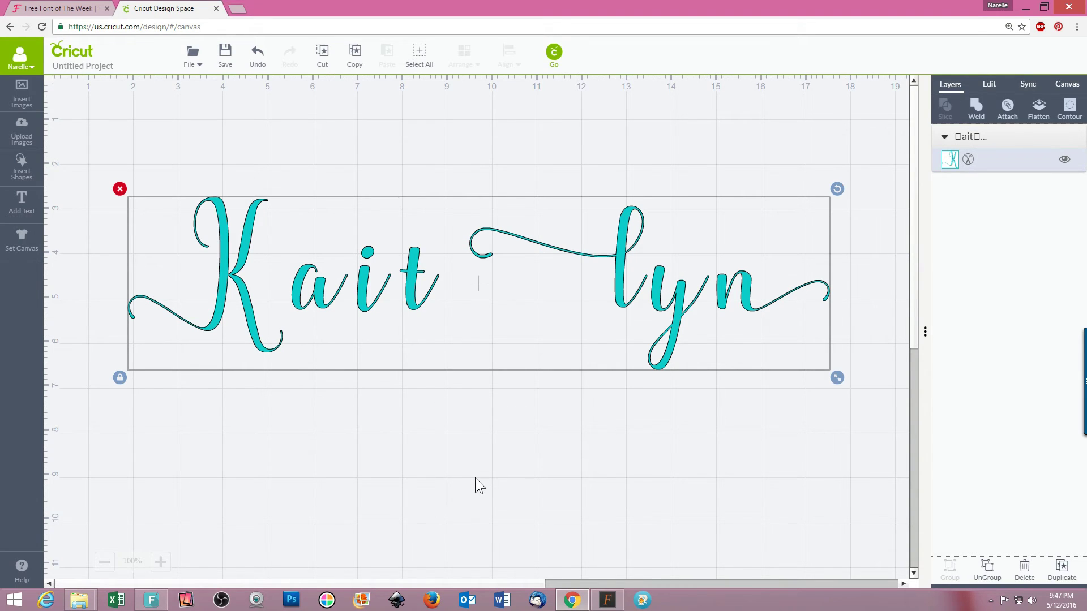
Reduce the letter spacing of the Kaitlyn text to -13.26 pt.
left_click(989, 85)
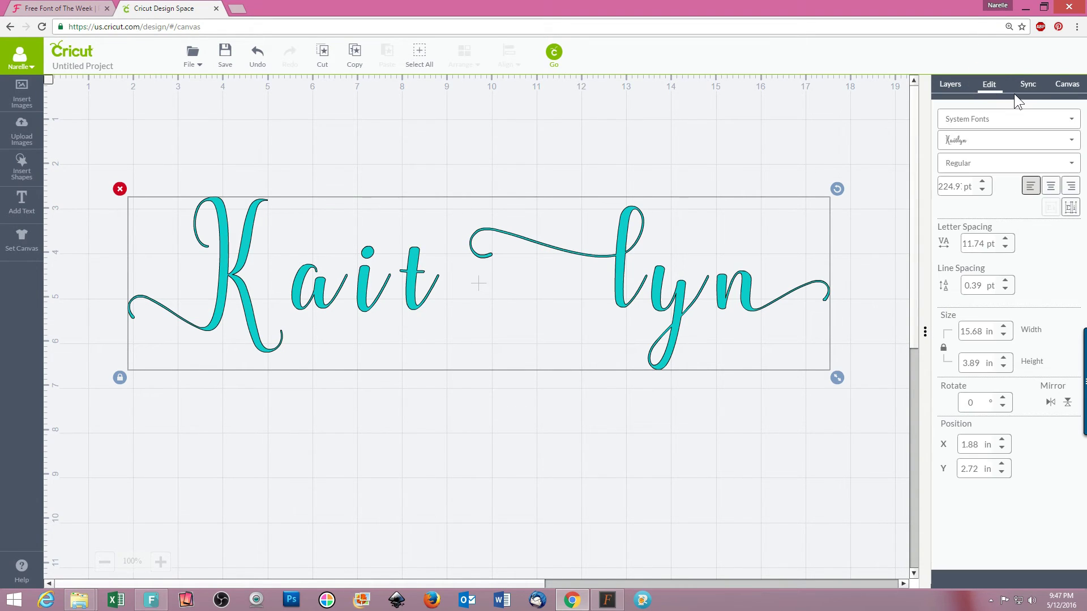
left_click_drag(1005, 248, 1004, 248)
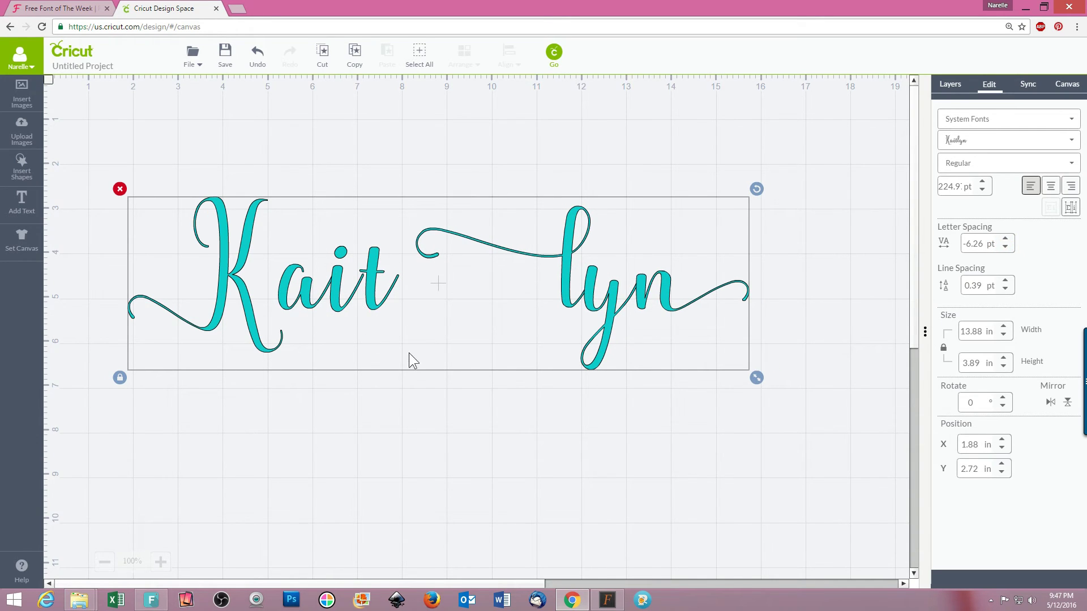
left_click(1005, 247)
left_click(1005, 247)
left_click(1006, 247)
left_click(1005, 247)
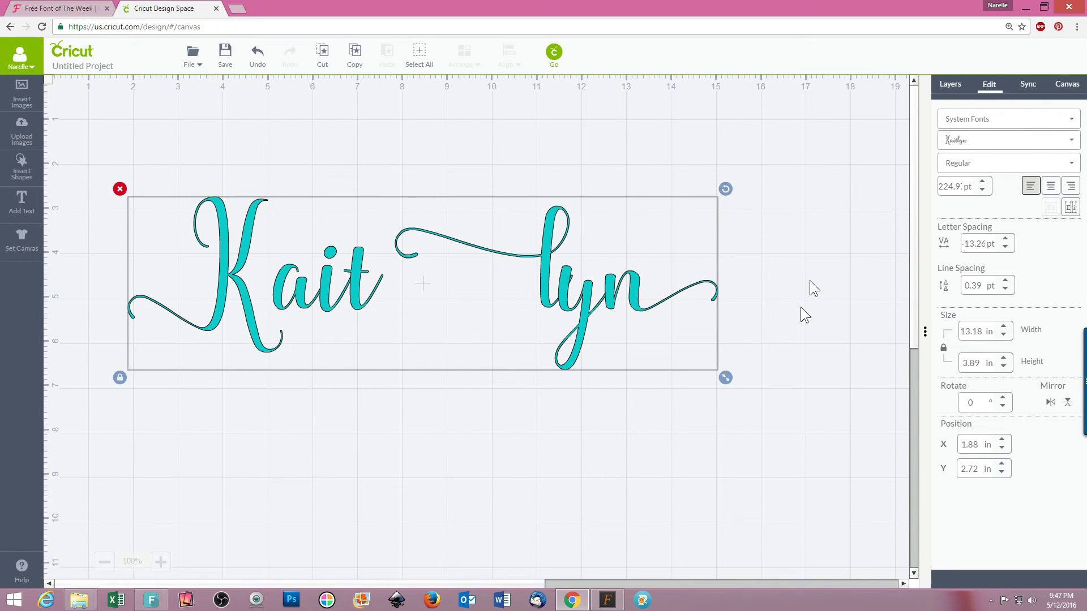
Isolate the letters and move the swash l, the y and the swash n in turn to join up after the t.
left_click(1070, 206)
left_click_drag(543, 291, 395, 296)
left_click_drag(561, 301, 391, 308)
left_click_drag(612, 306, 468, 304)
left_click(610, 421)
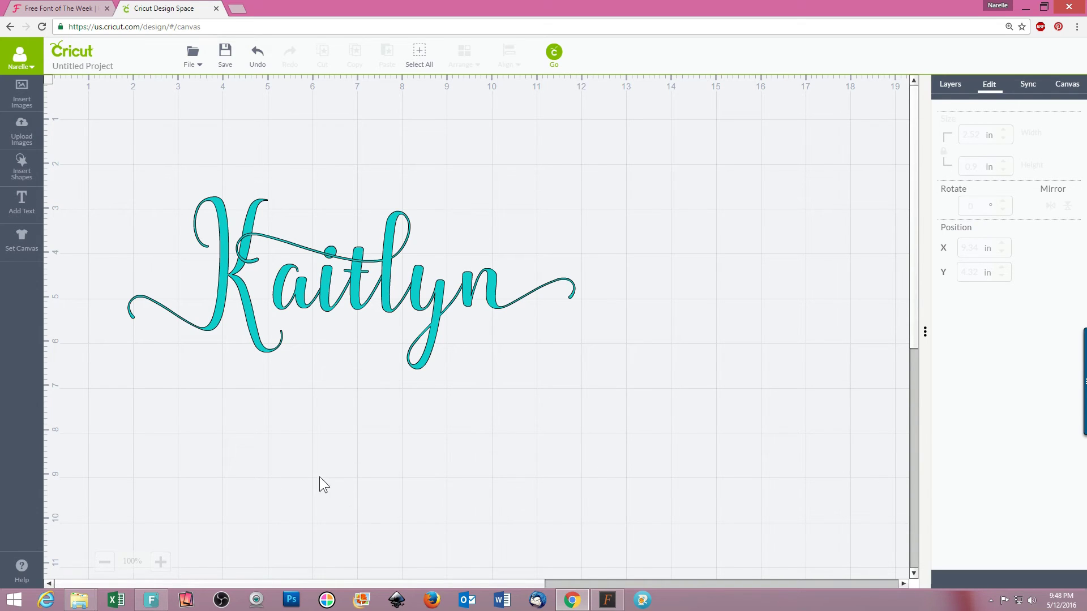
Switch to FontLab Pad, move its window up over the canvas, and bring up the list of installed fonts.
left_click(644, 602)
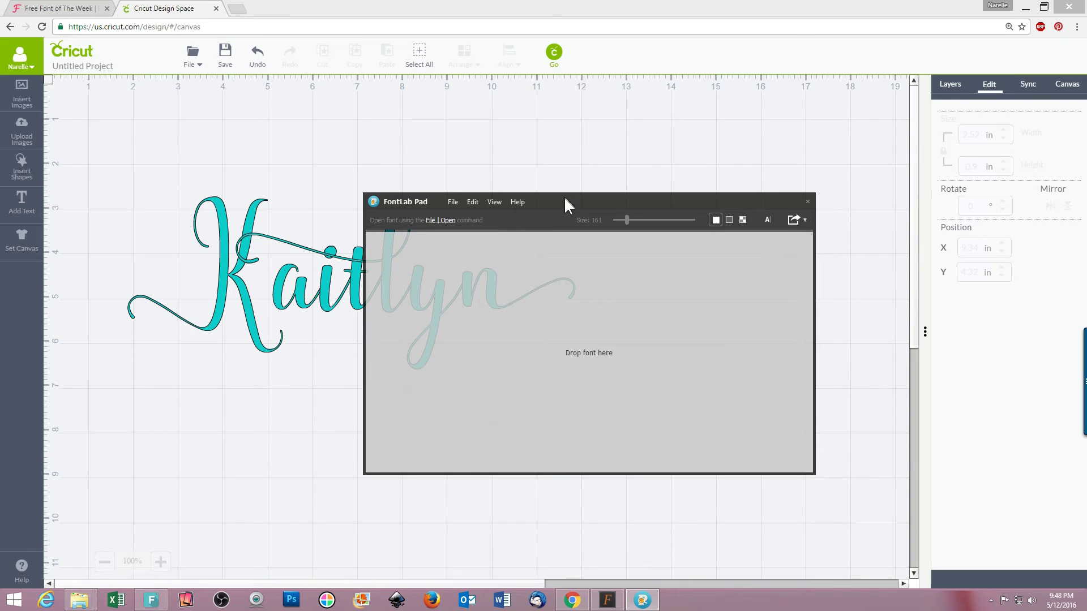
left_click_drag(564, 198, 459, 124)
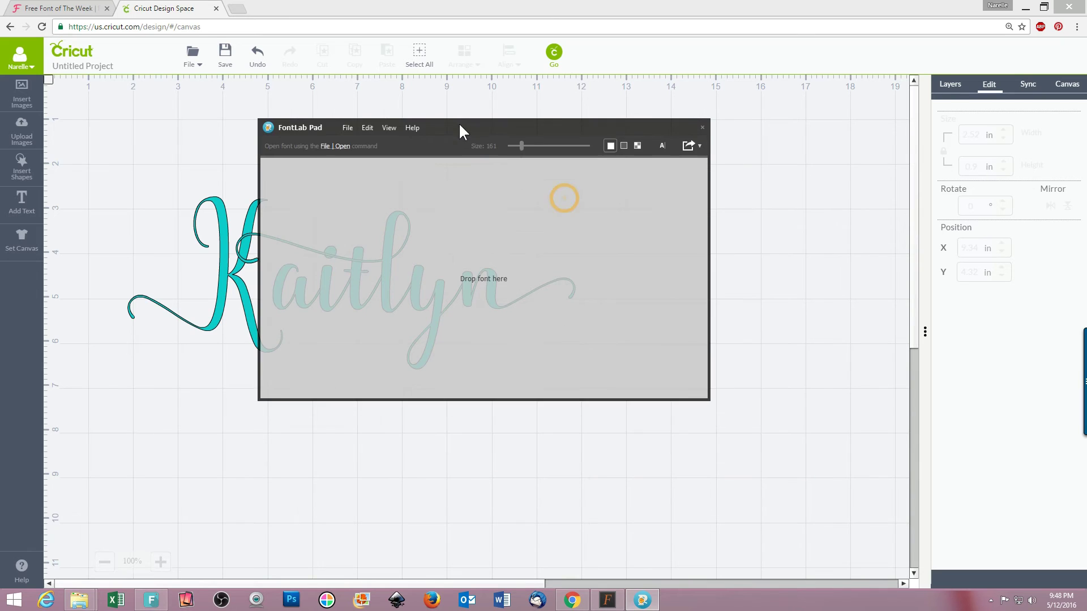
left_click(348, 129)
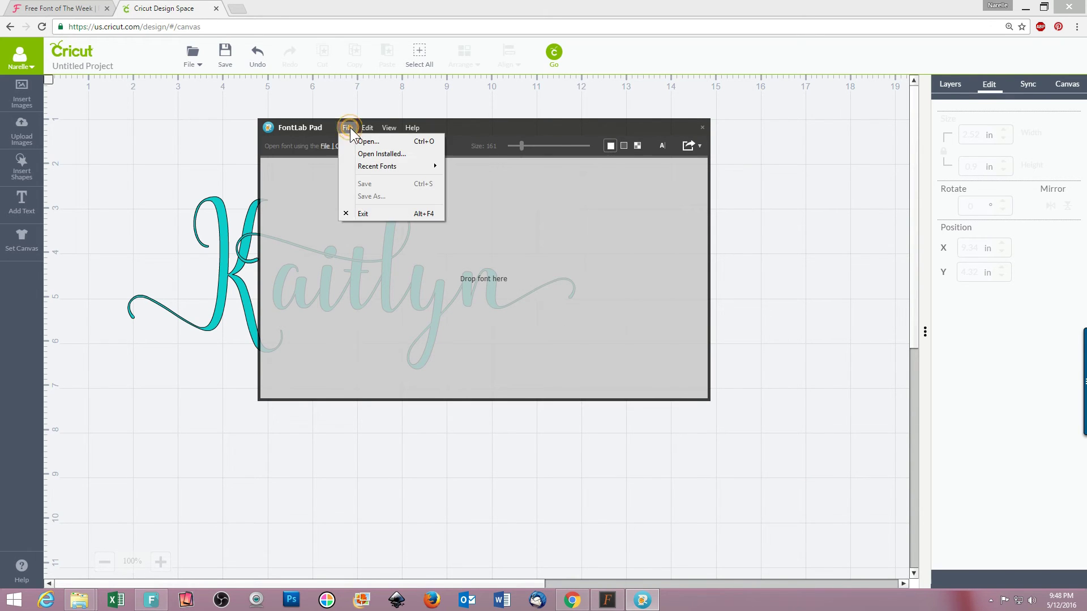
left_click(405, 153)
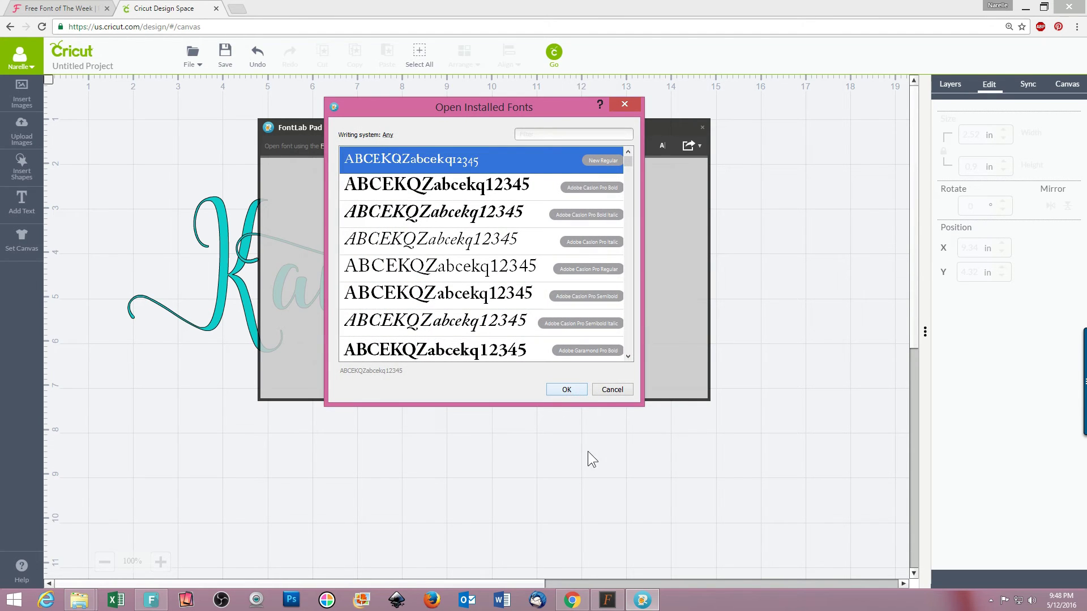
Browse the installed fonts and filter the list by "kait".
scroll(464, 218, "down", 8)
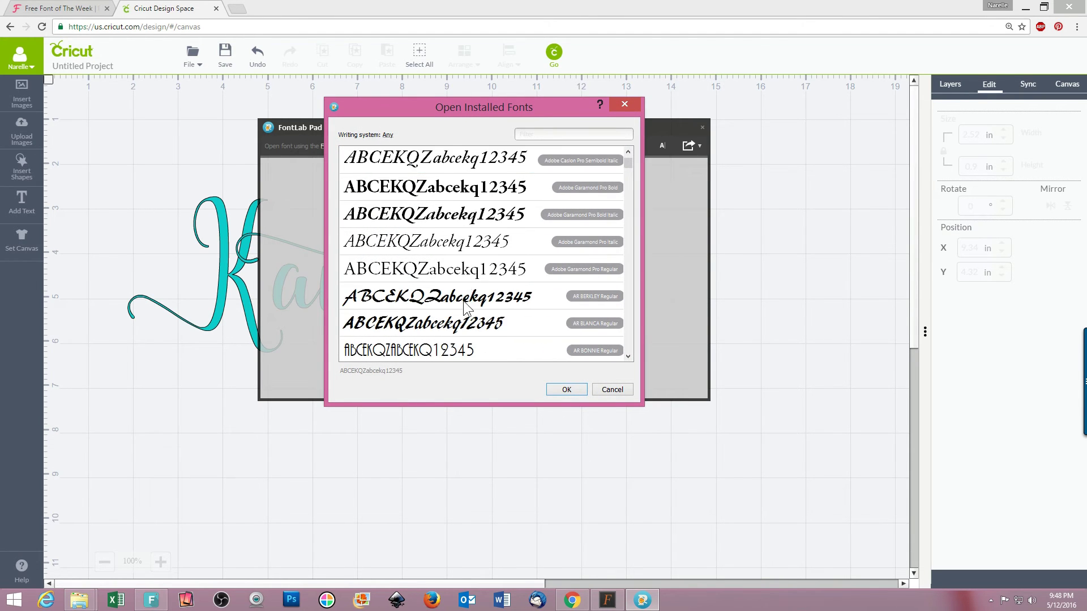
scroll(461, 314, "up", 8)
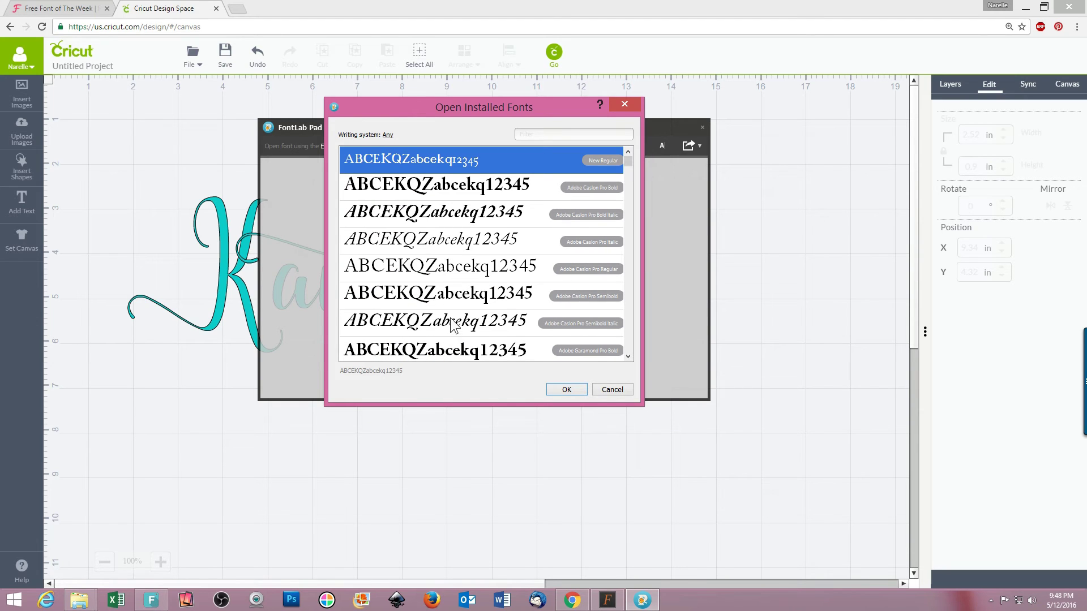
left_click(569, 134)
type("k")
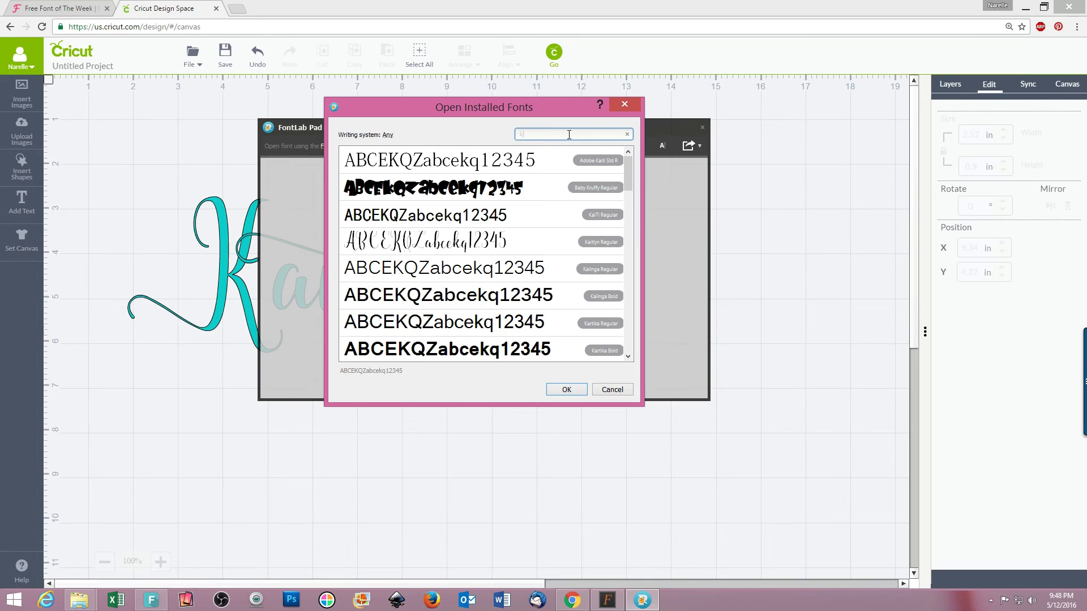
type("ait")
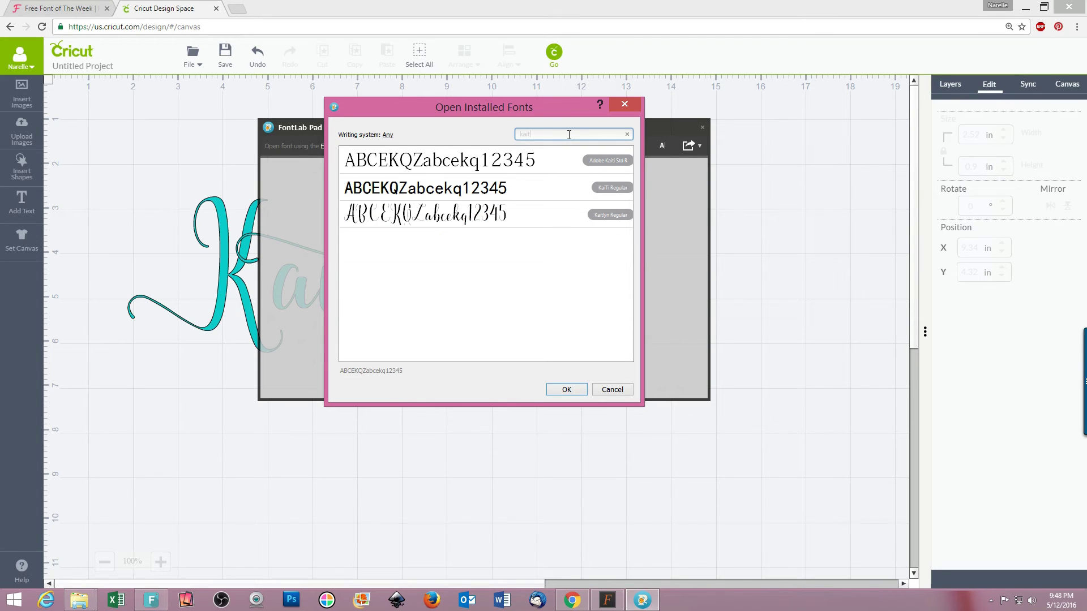
Open the installed Kaitlyn Regular font and replace the existing text with "Kaitlyn", moving the window clear of the canvas lettering.
double_click(480, 217)
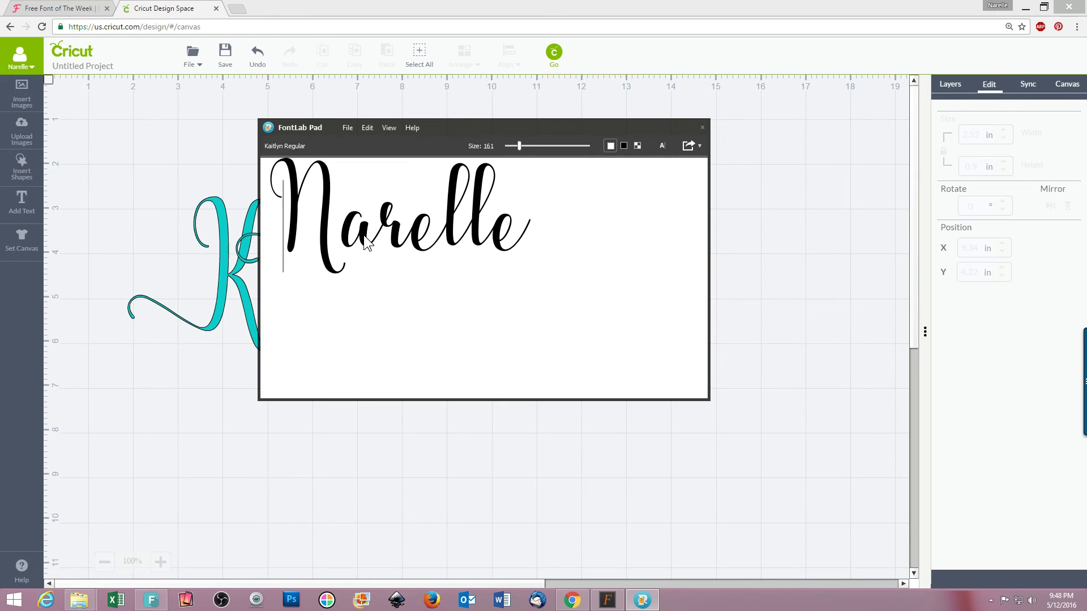
left_click_drag(379, 232, 419, 259)
left_click(334, 247)
left_click_drag(539, 228, 191, 218)
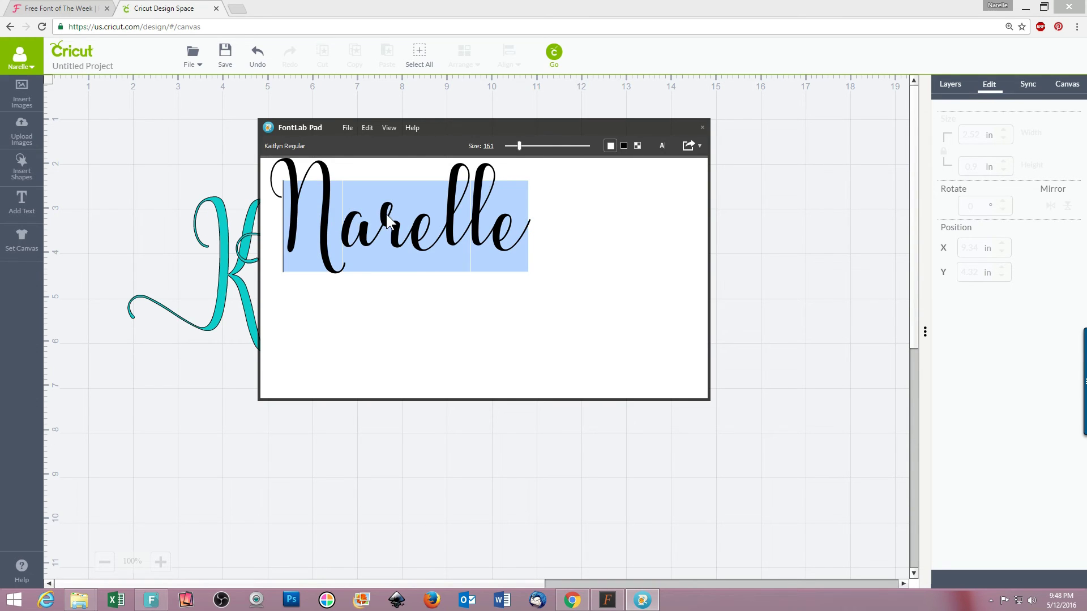
key("Delete")
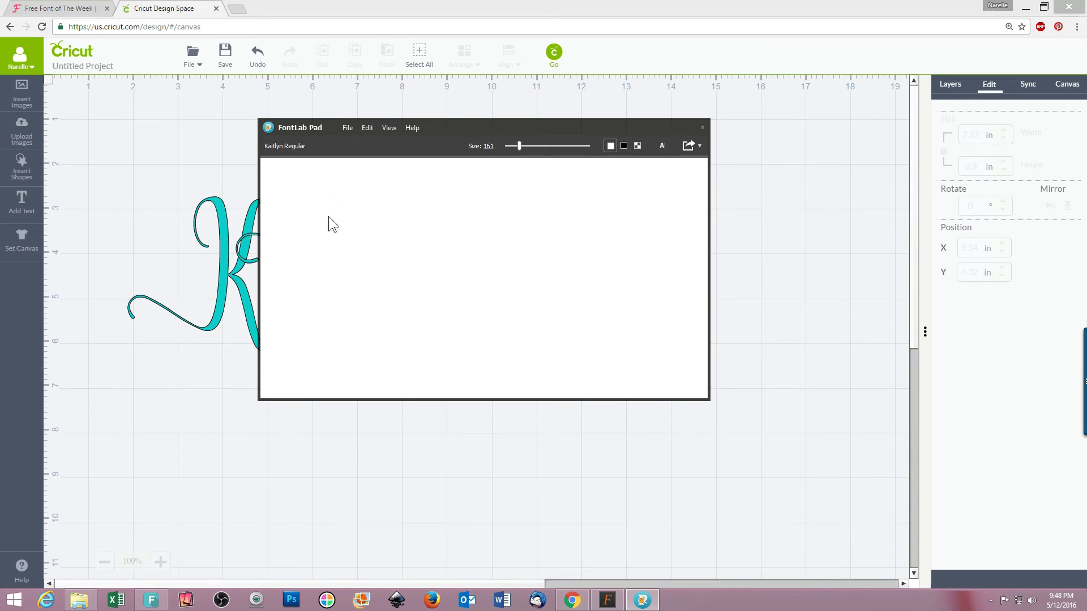
type("Kaitly")
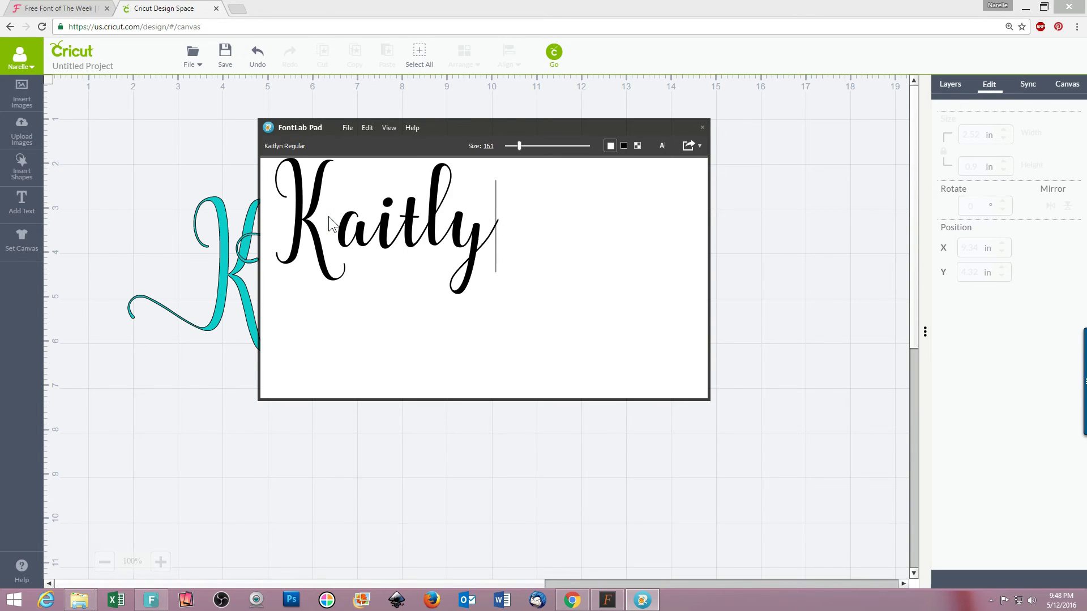
type("n")
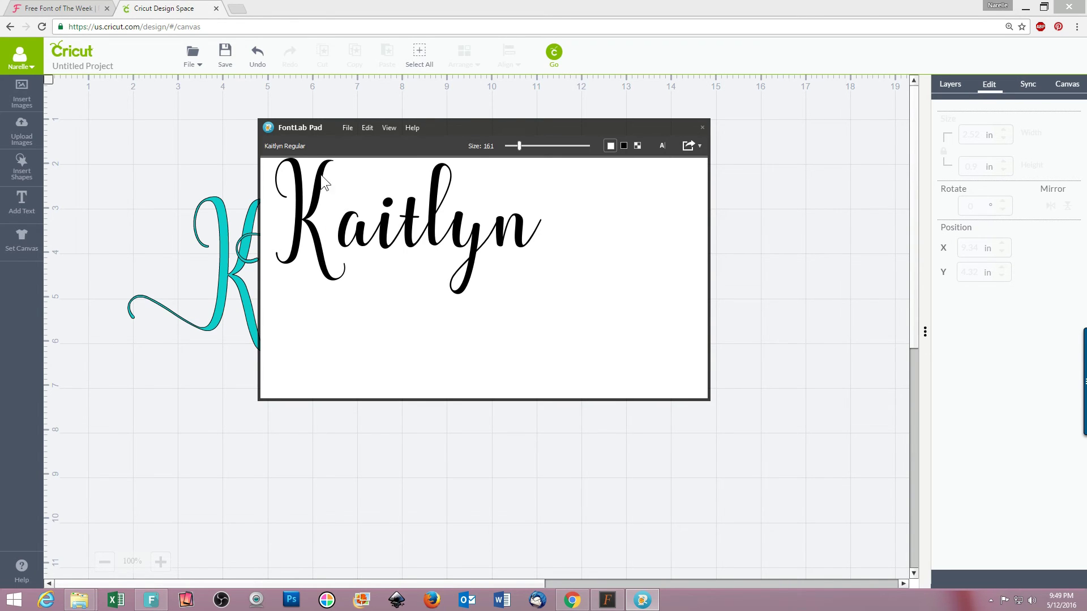
left_click_drag(490, 129, 581, 159)
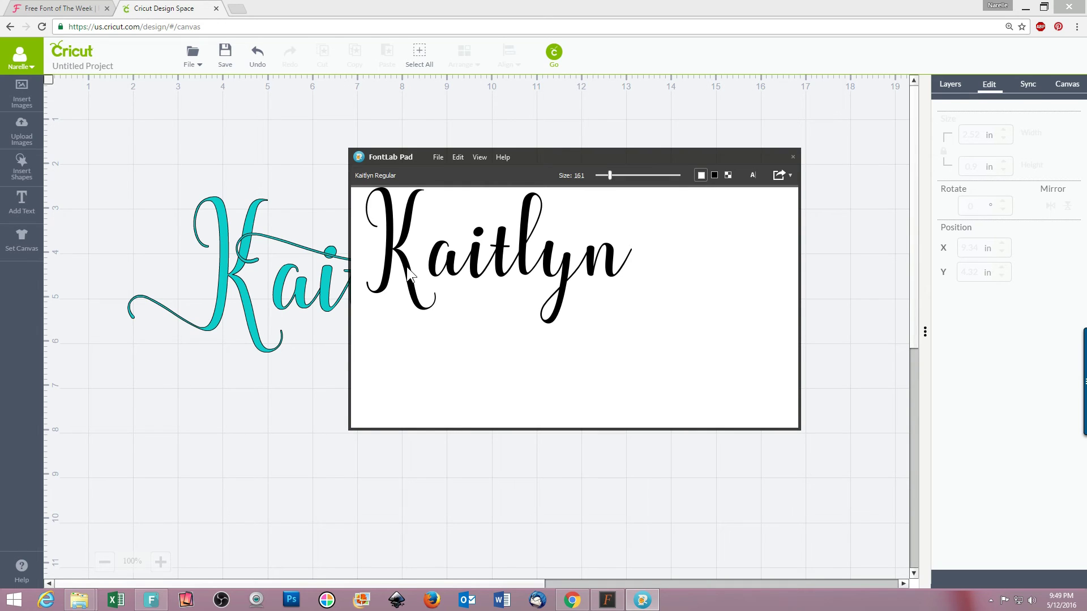
Replace the final n with the swash n glyph (E028) copied from the NexusFont character map.
double_click(610, 262)
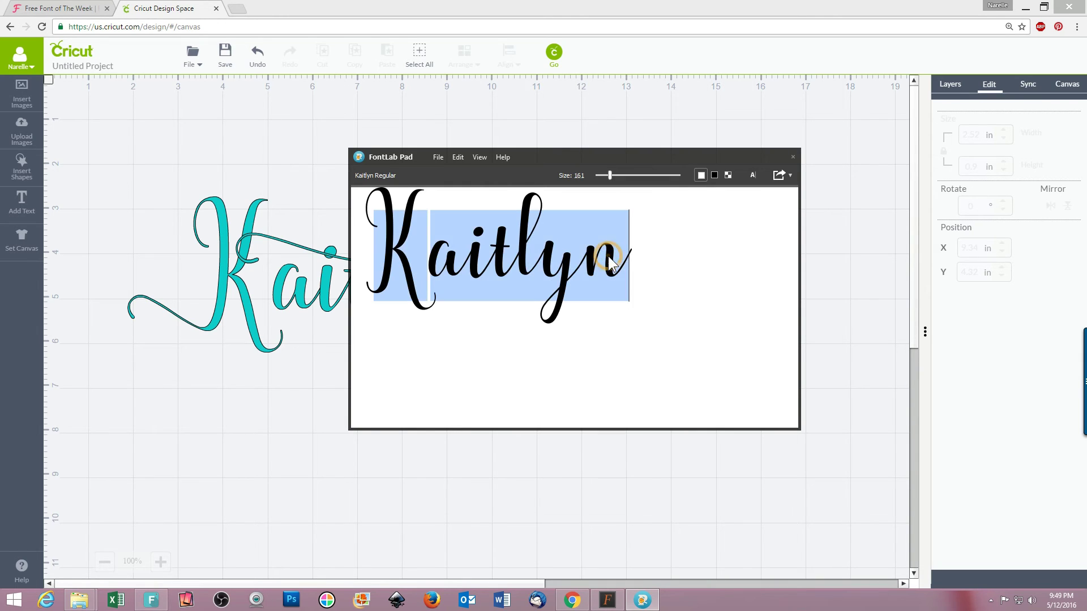
left_click(622, 266)
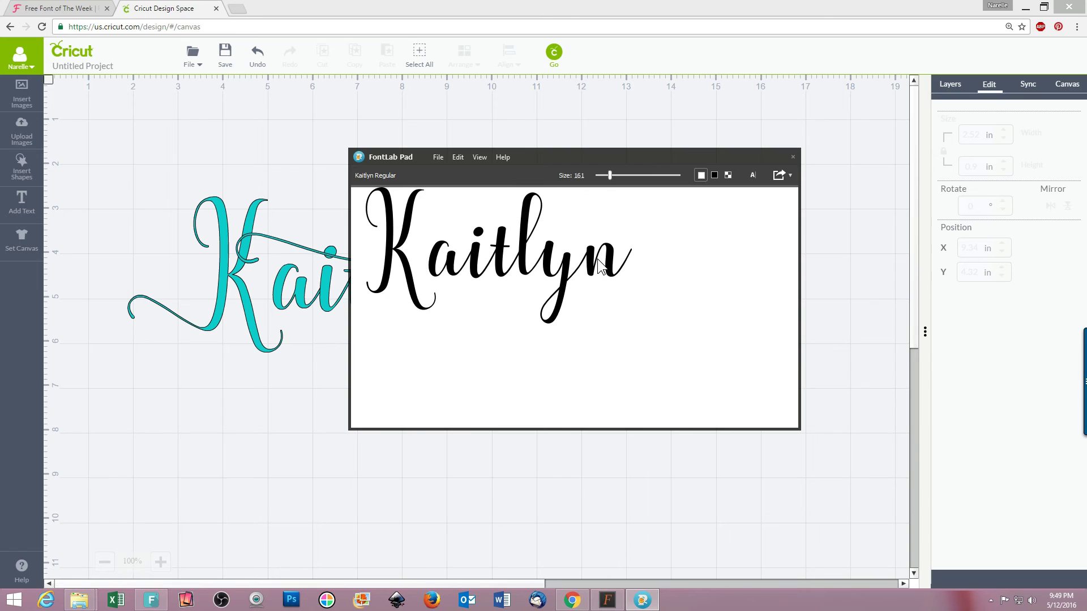
key("BackSpace")
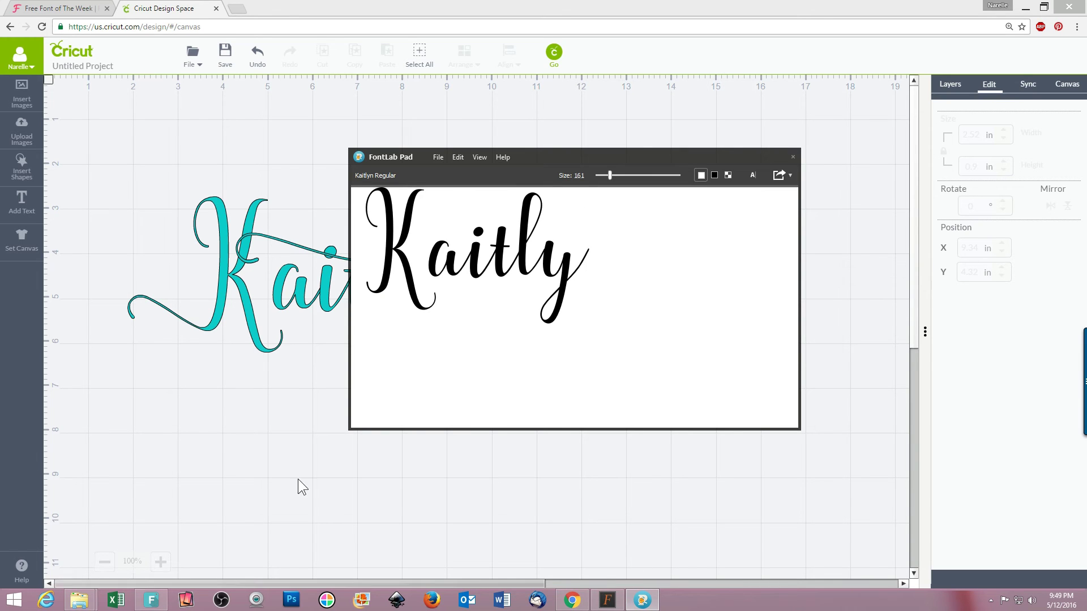
left_click(607, 600)
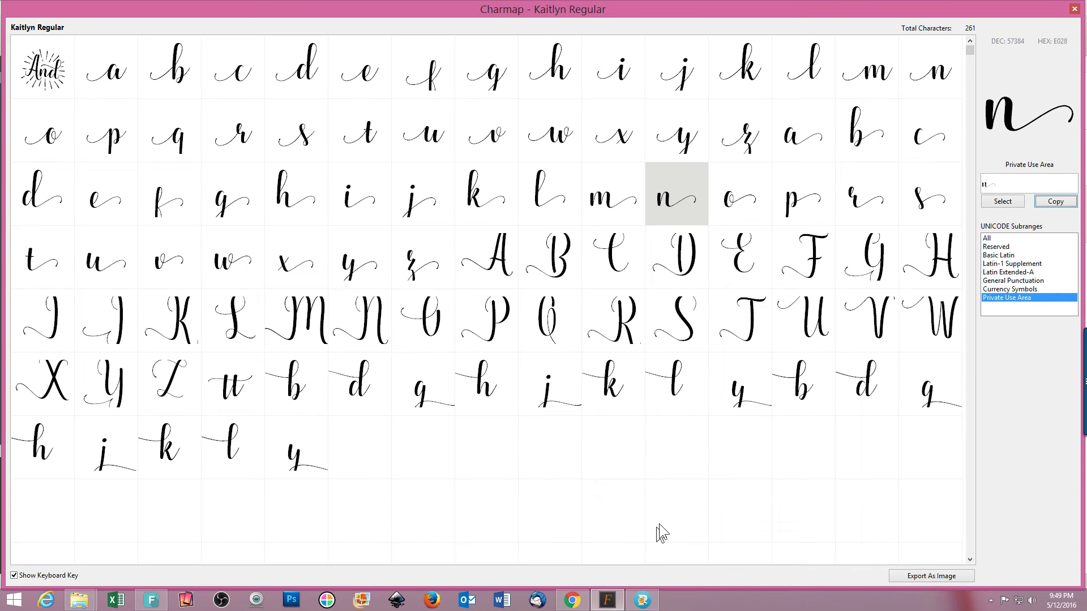
double_click(998, 184)
left_click(1055, 201)
key("alt+Tab")
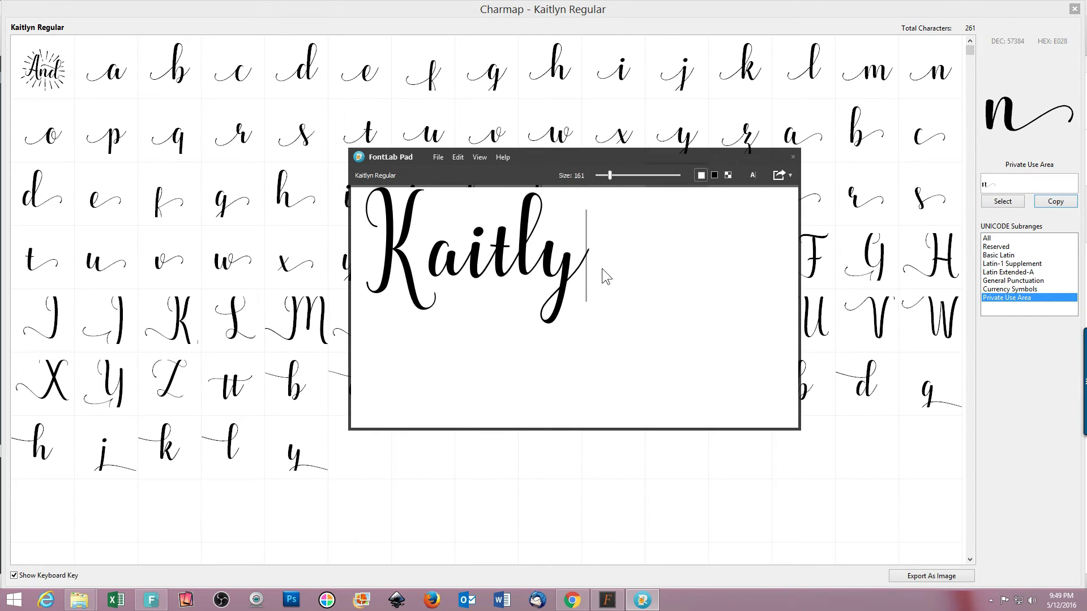
key("ctrl+v")
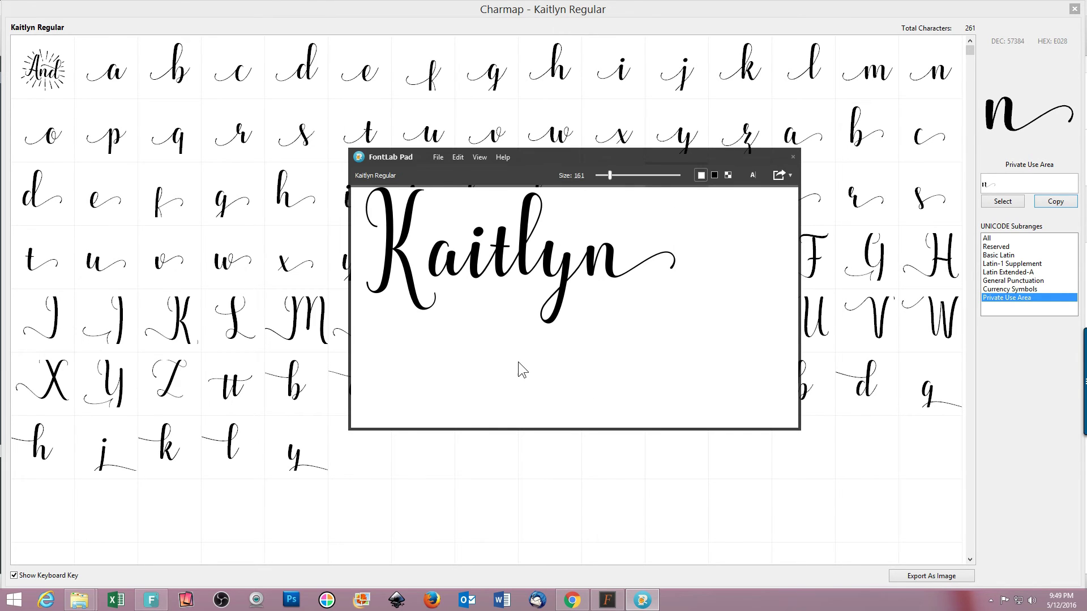
Delete the plain capital K at the start of the word in FontLab Pad.
left_click(401, 258)
double_click(415, 253)
left_click(414, 254)
key("BackSpace")
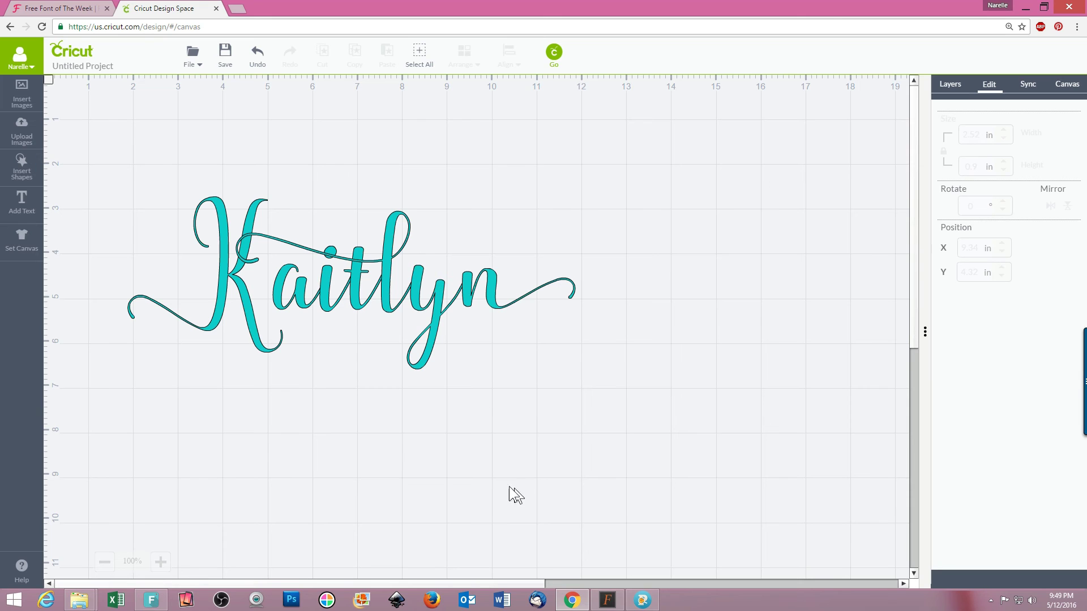
Copy the swash capital K (E03E) from the NexusFont character map and paste it before "aitlyn" in FontLab Pad.
left_click(607, 599)
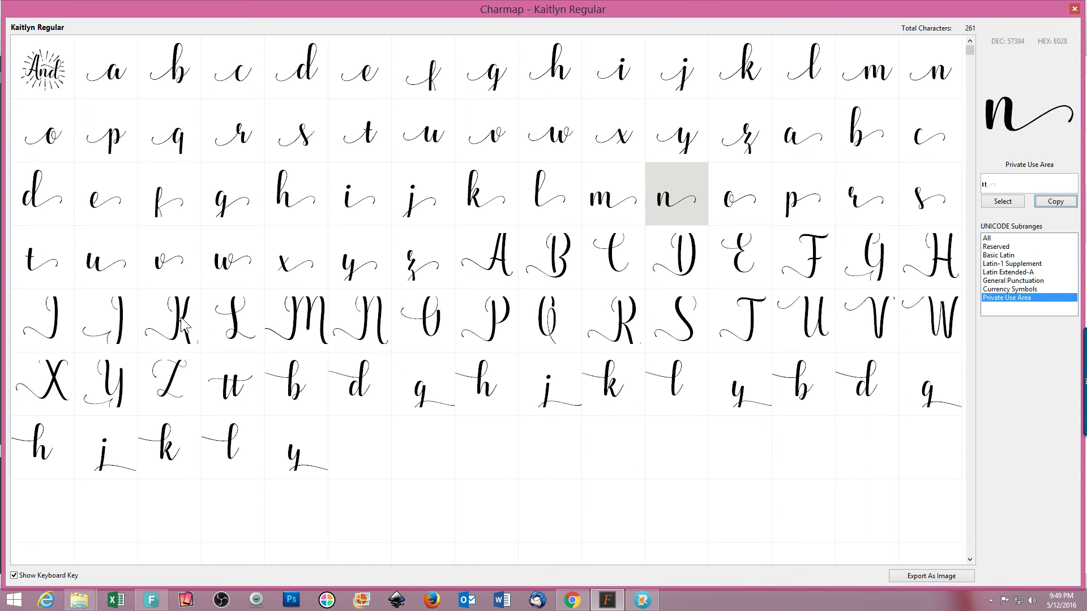
double_click(989, 177)
key("BackSpace")
left_click(180, 315)
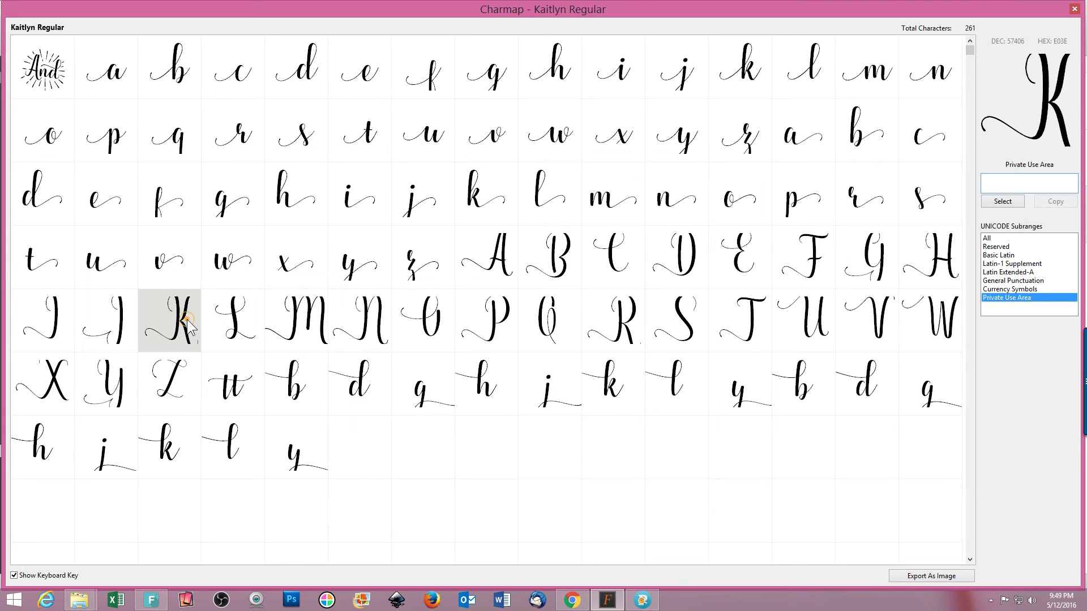
double_click(181, 315)
double_click(991, 182)
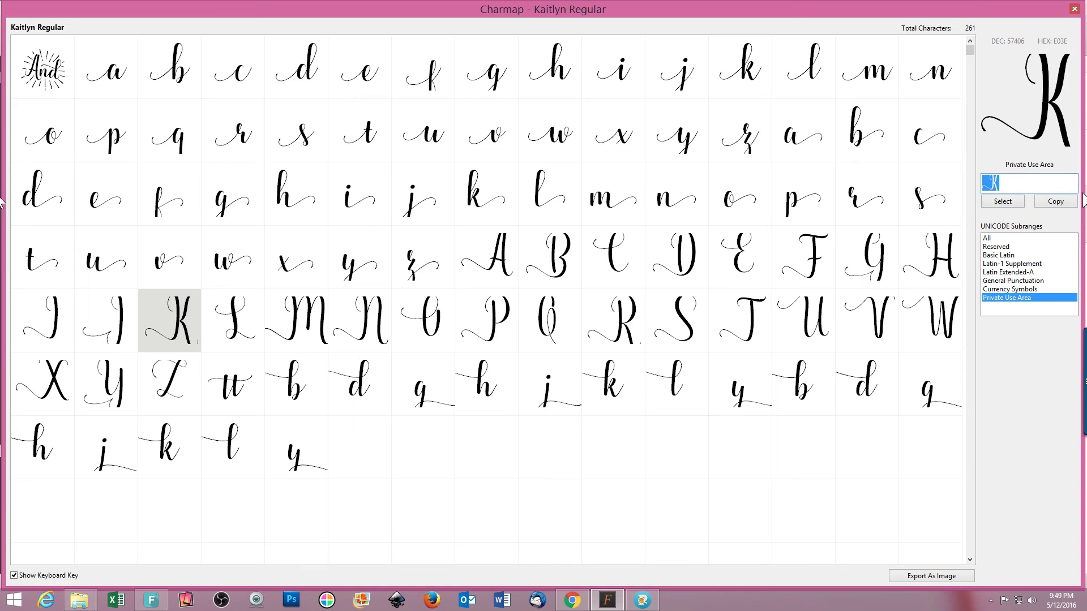
left_click(1056, 201)
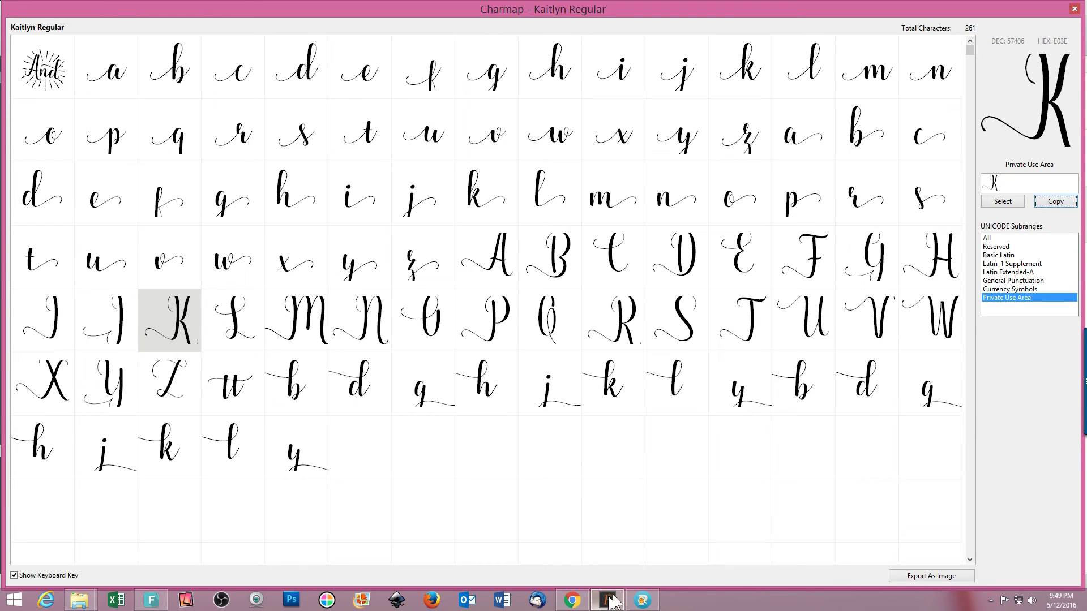
left_click(642, 600)
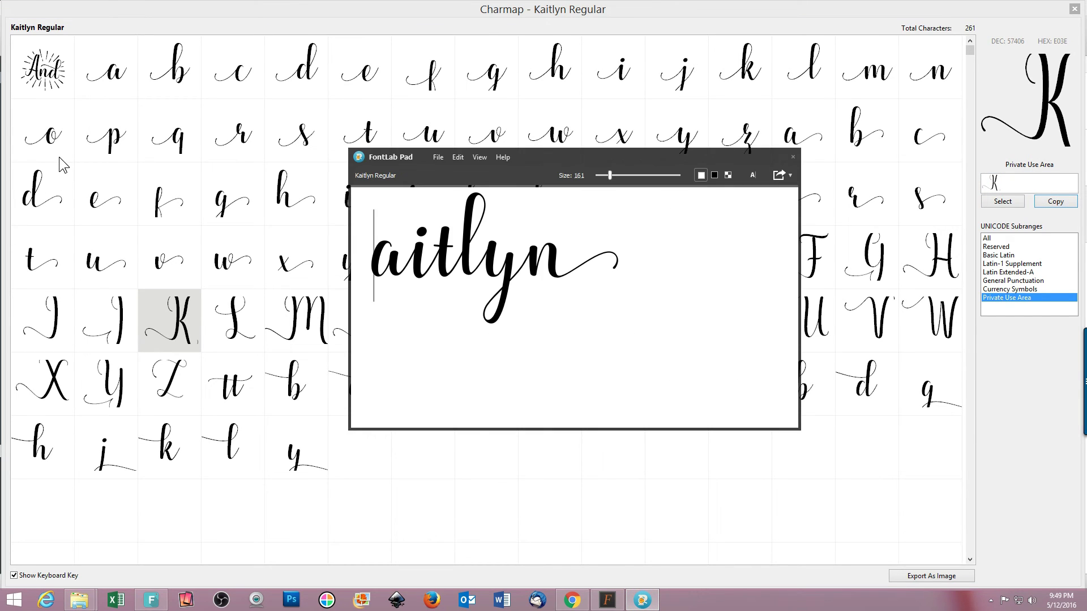
key("ctrl+v")
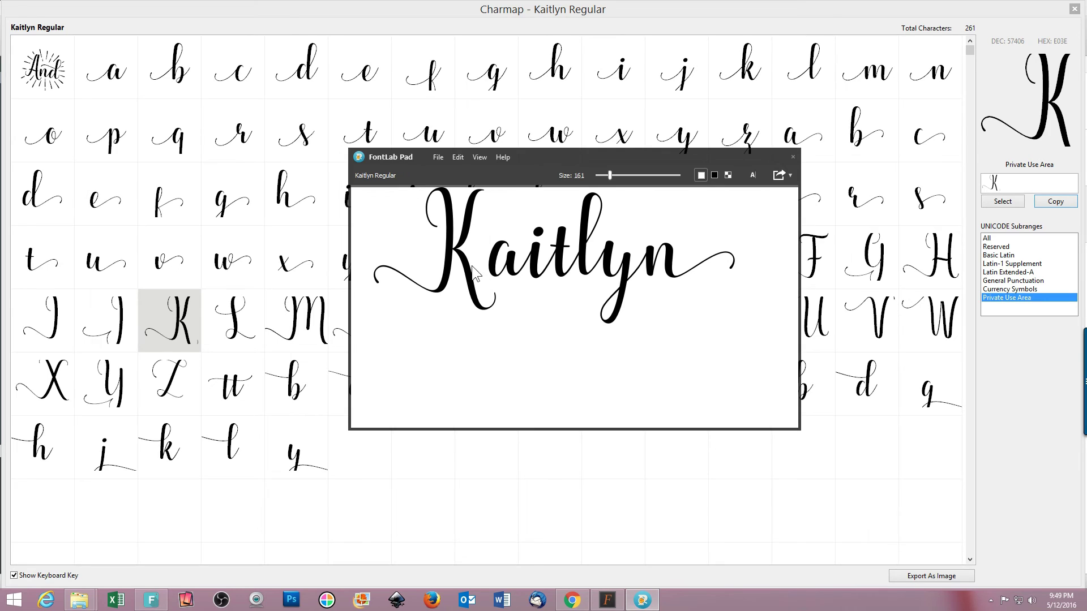
Replace the plain l with the long-crossbar swash l (E05D) copied from the NexusFont character map.
left_click(578, 252)
key("Delete")
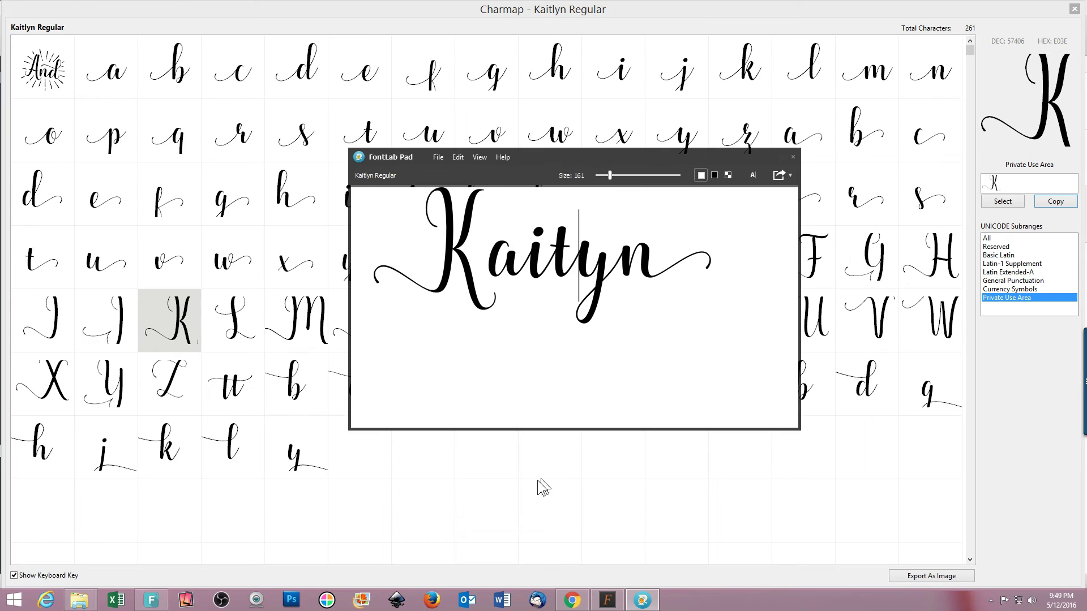
left_click(233, 522)
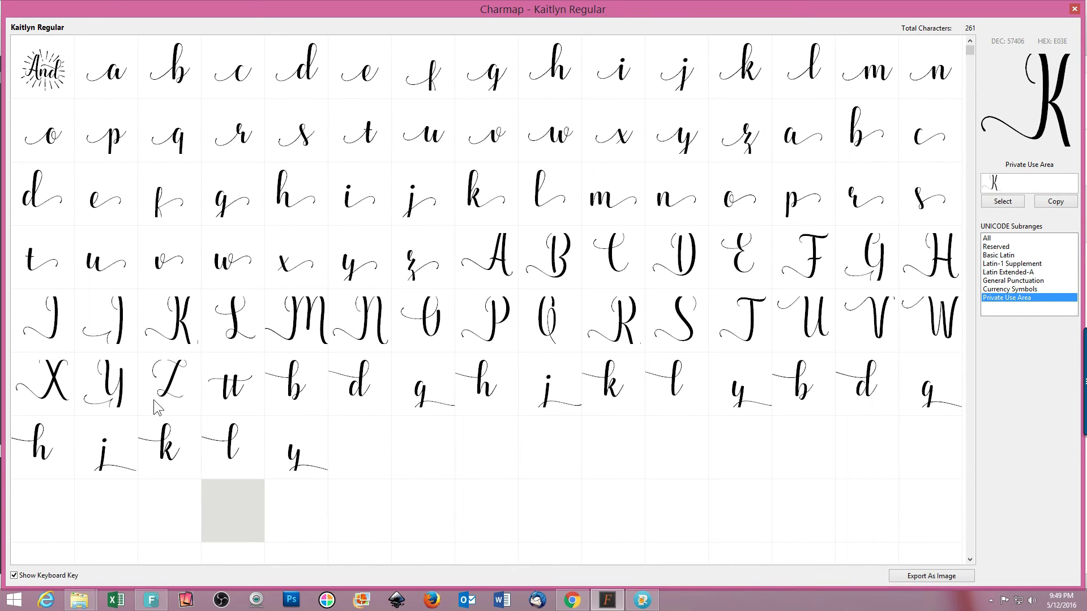
double_click(237, 436)
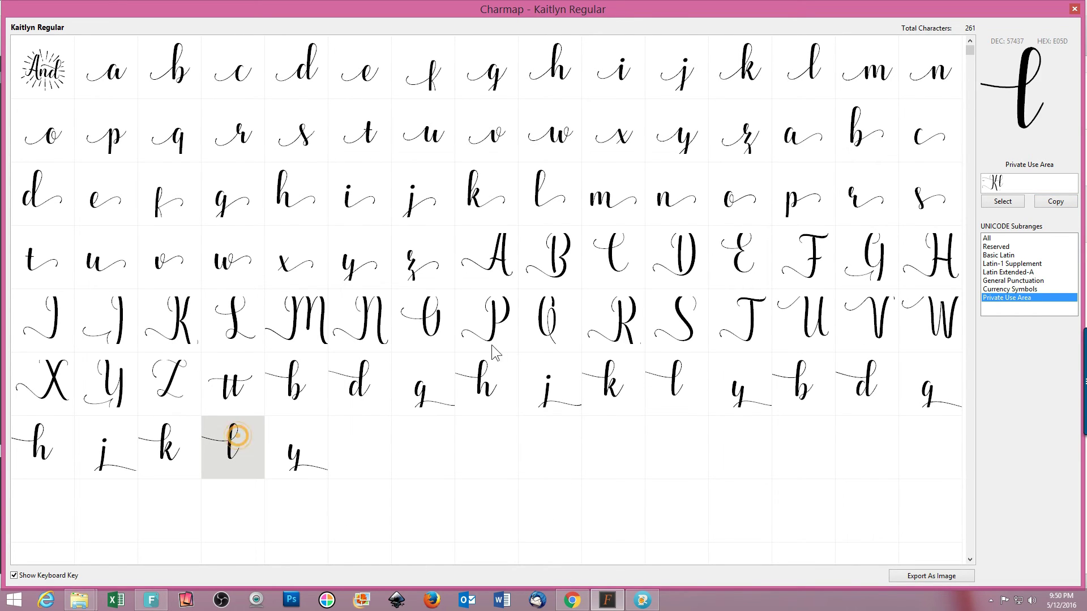
left_click(1012, 180)
double_click(1012, 180)
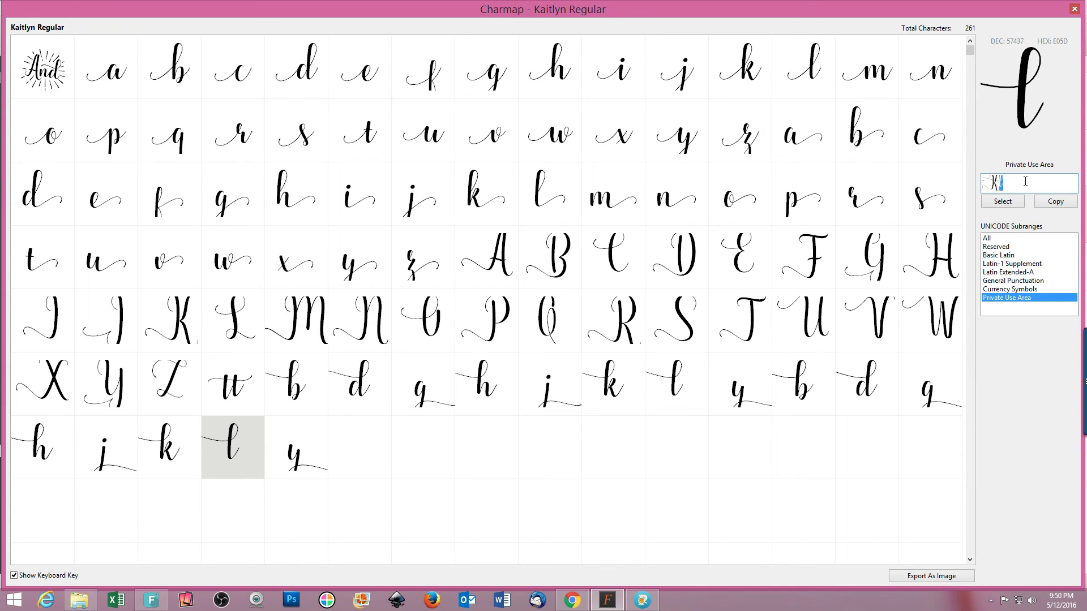
left_click(1061, 209)
key("alt+Tab")
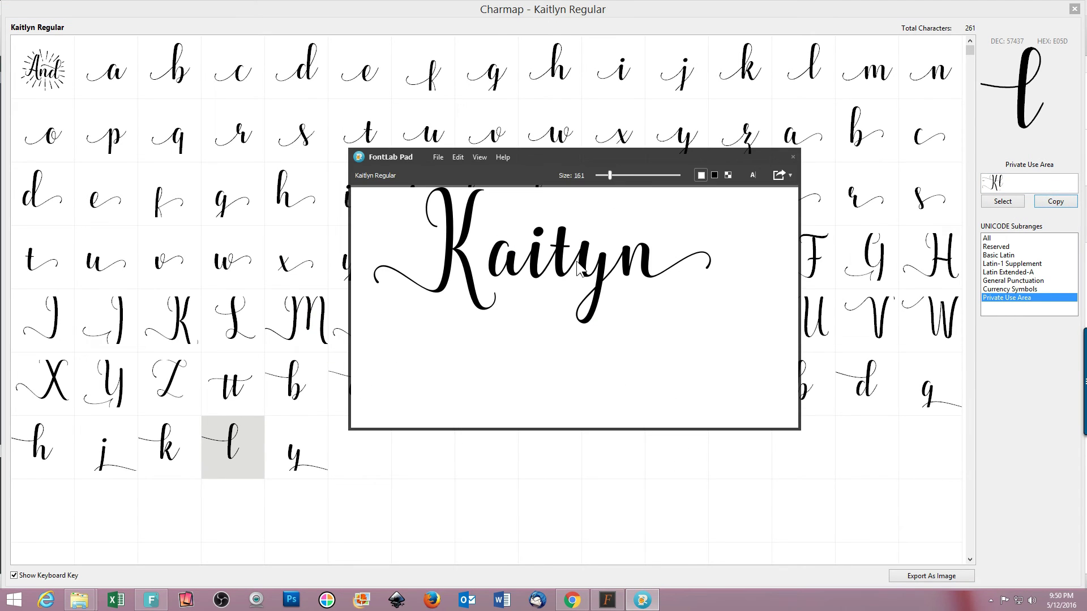
left_click(564, 248)
key("ctrl+v")
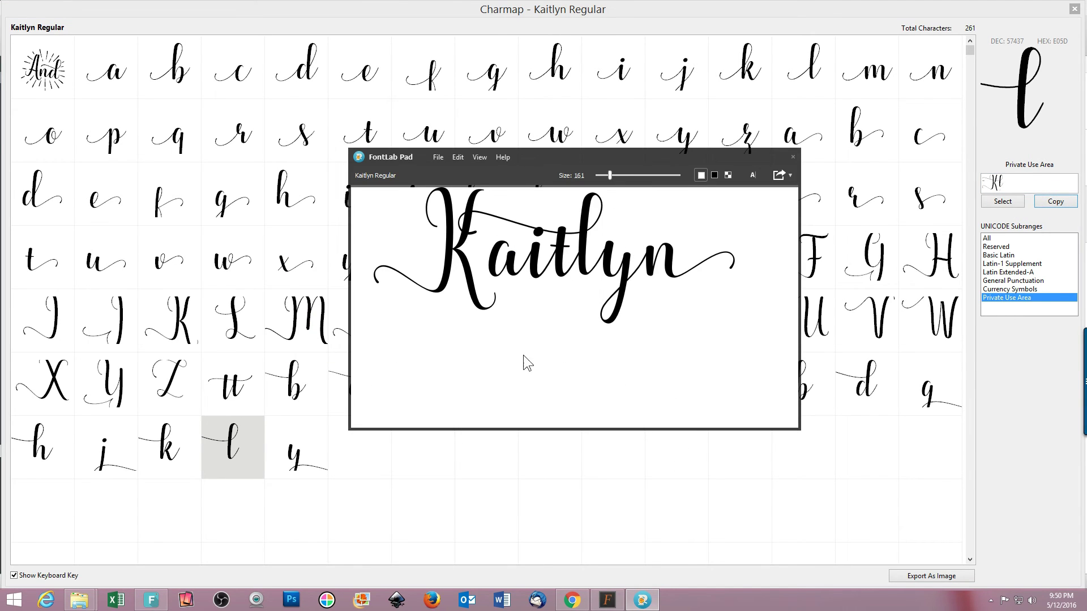
left_click(546, 366)
Compare the FontLab Pad lettering with the Cricut canvas version and the Kaitlyn sample image on the Font Bundles page.
mouse_move(578, 604)
left_click(578, 604)
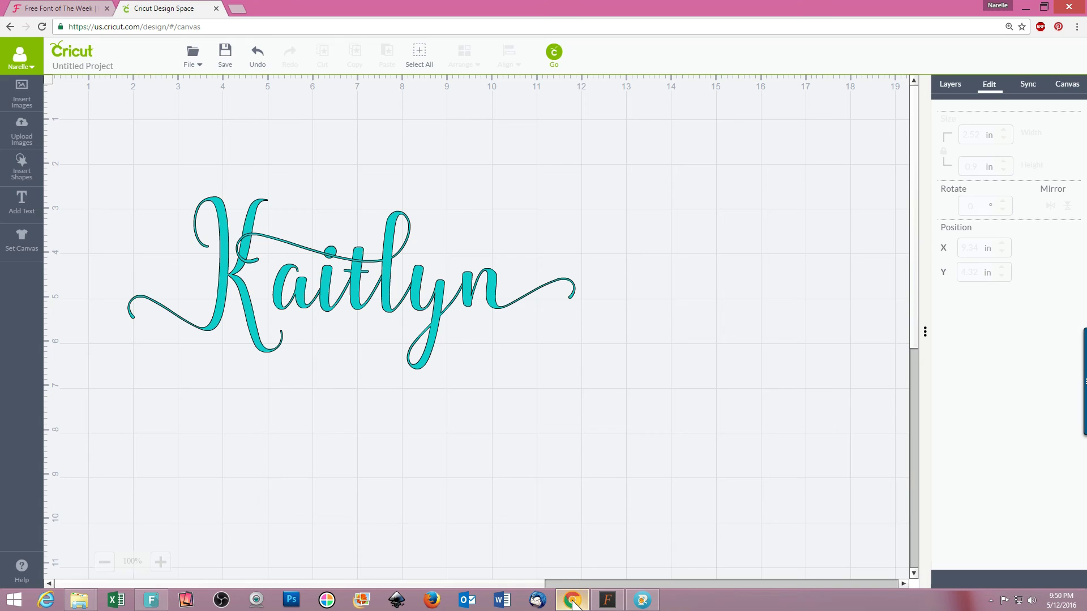
left_click(58, 7)
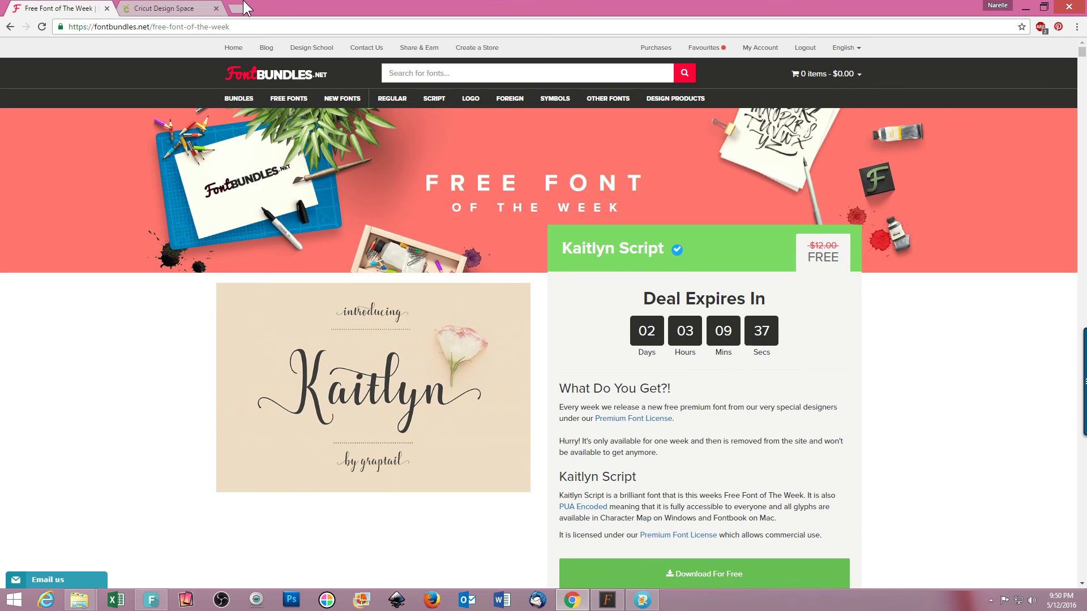
left_click(643, 601)
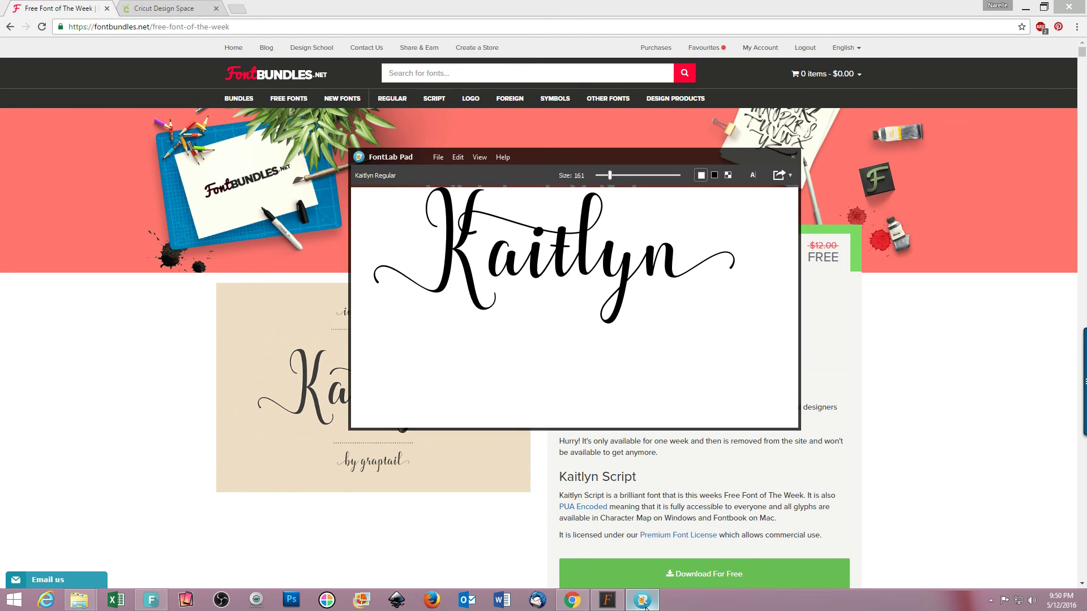
left_click_drag(606, 151, 764, 249)
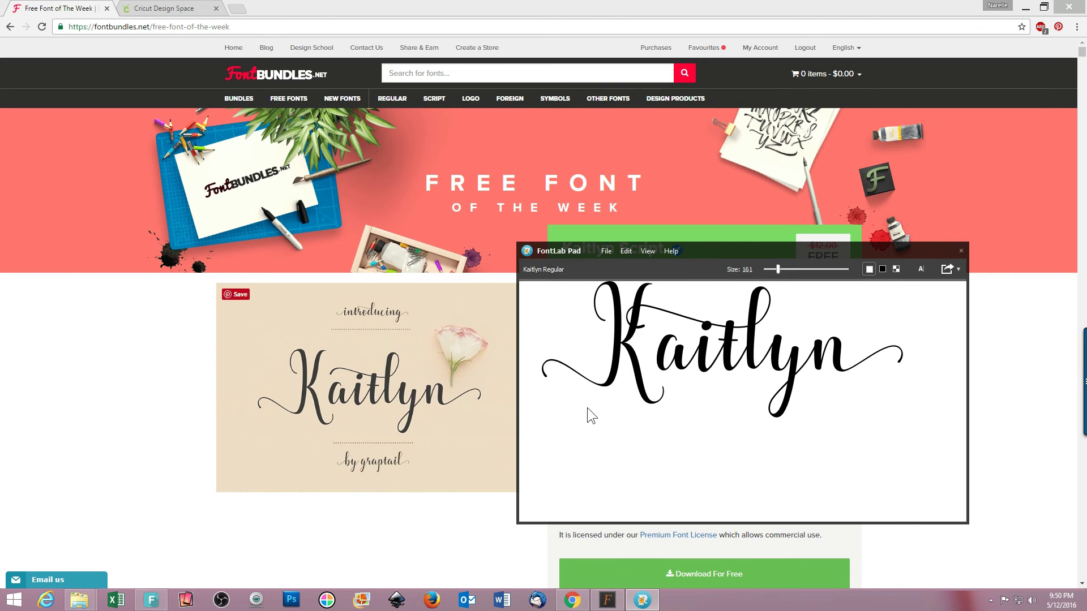
left_click_drag(725, 250, 547, 156)
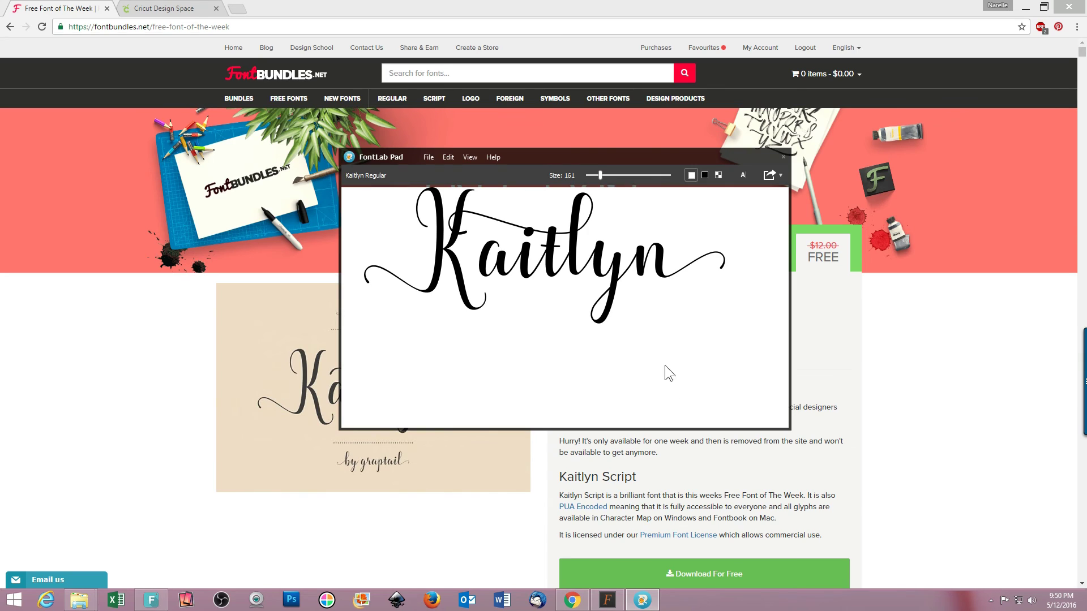
Export the lettering from FontLab Pad as an SVG file named Kaitlyn2 in the Cricut folder.
left_click(781, 175)
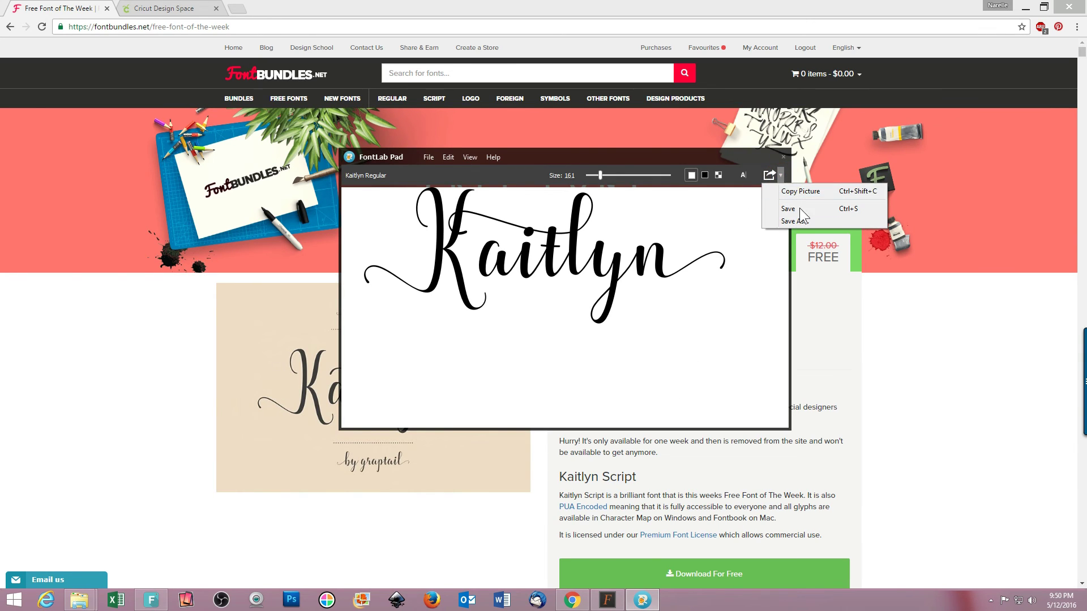
left_click(734, 304)
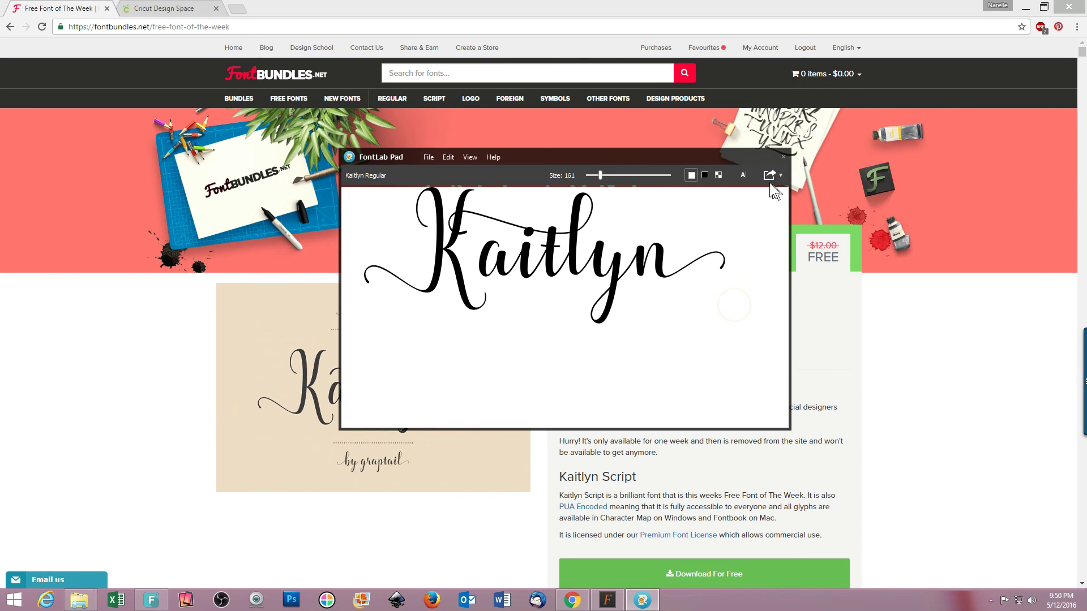
left_click(768, 176)
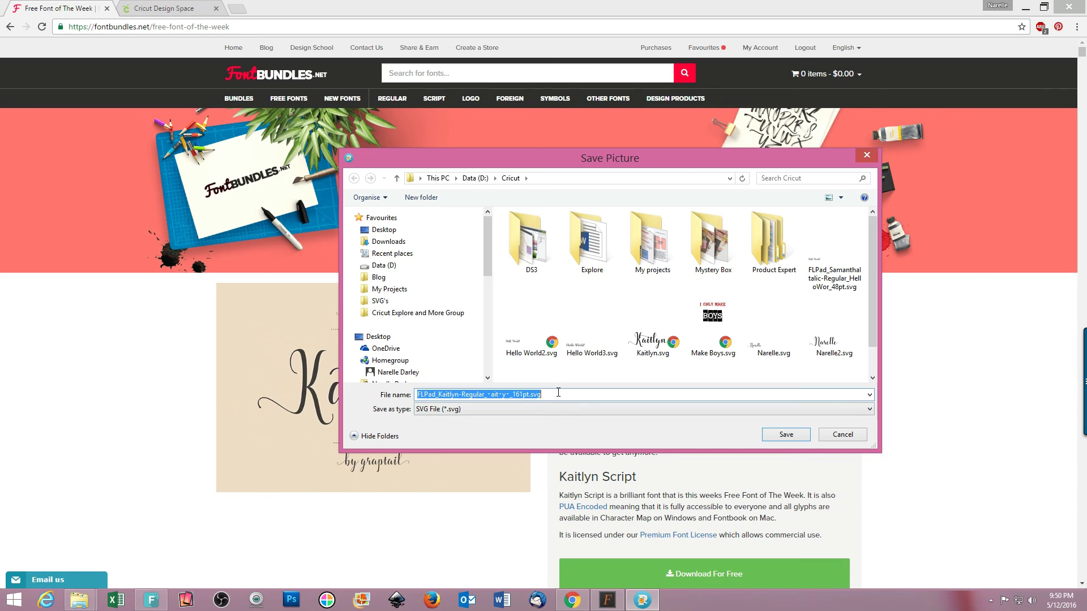
type("Kaitlyn2")
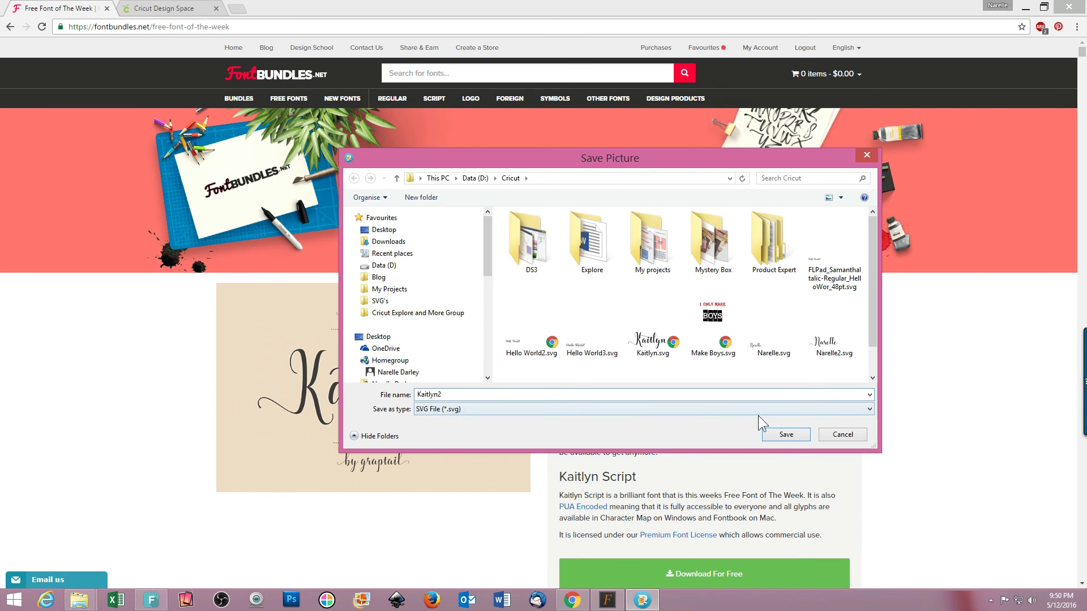
left_click(786, 435)
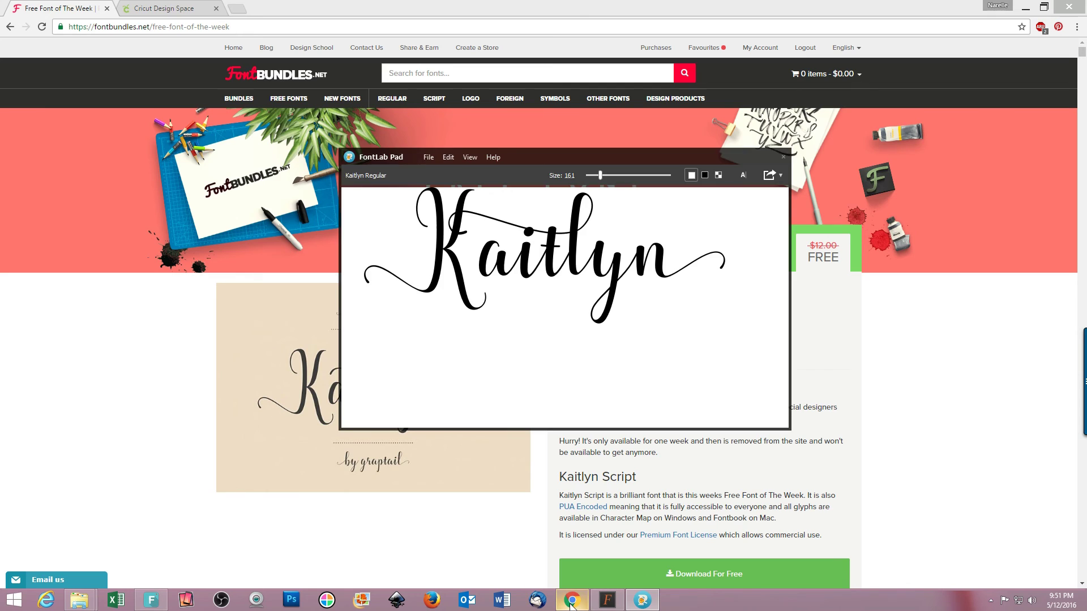
Switch to the Cricut Design Space canvas, select all the separate Kaitlyn letters and move them down and right, out of the work area.
left_click(606, 605)
left_click(163, 8)
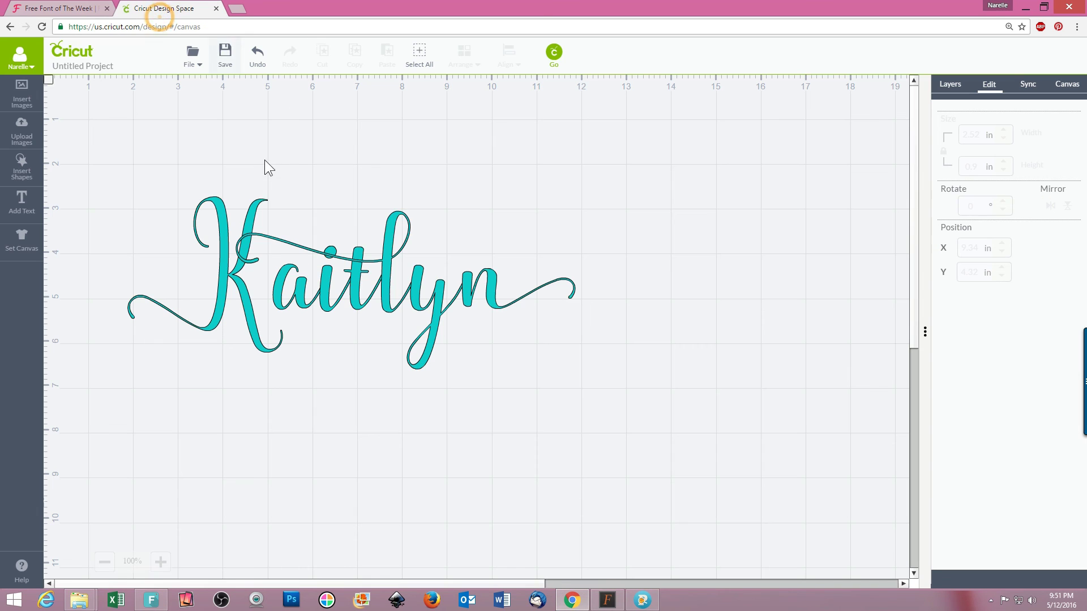
left_click_drag(85, 145, 757, 470)
left_click_drag(249, 305, 714, 439)
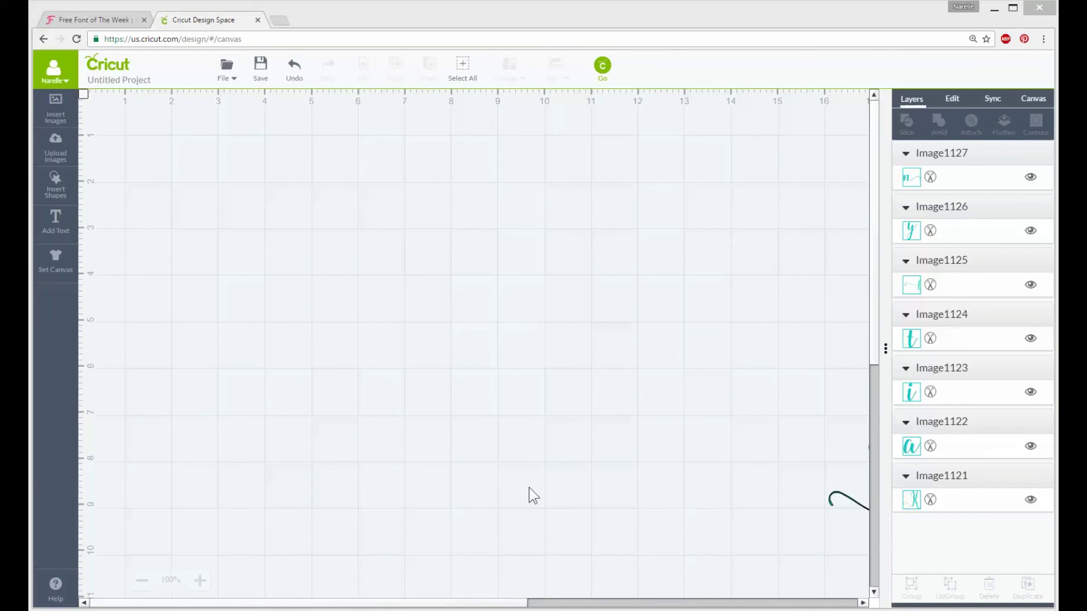
Upload Kaitlyn2.svg from the Cricut folder as an image and save it to the uploaded images library.
left_click(57, 152)
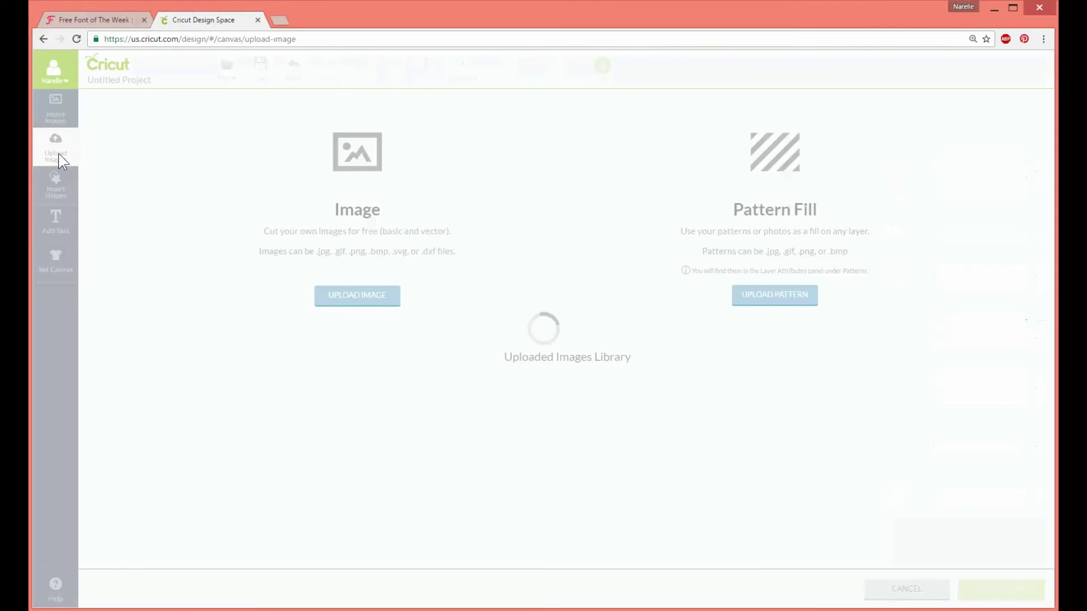
left_click(339, 297)
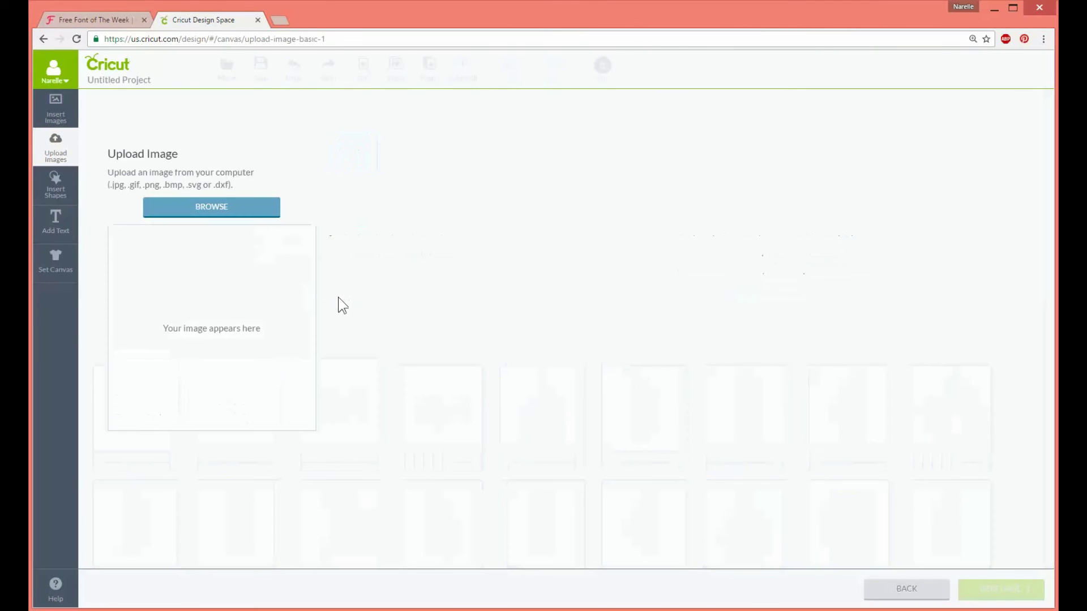
left_click(211, 208)
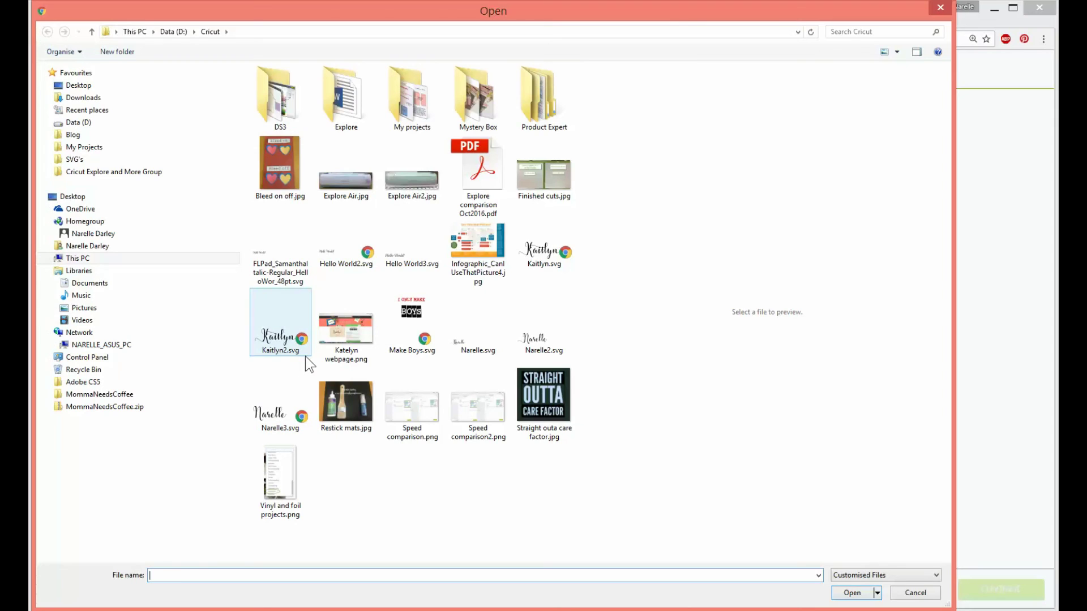
double_click(277, 338)
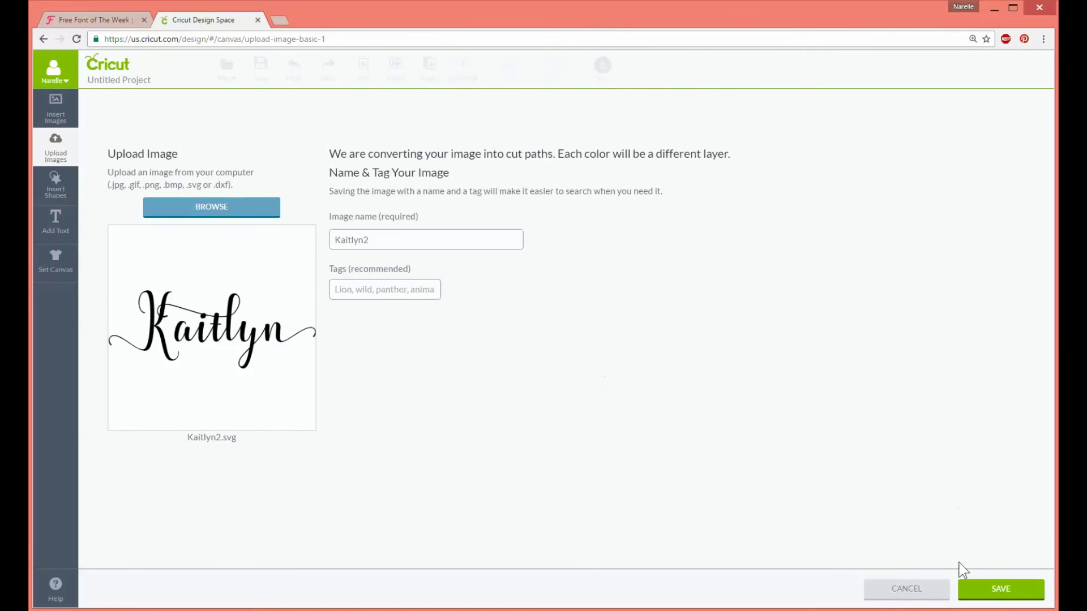
left_click(1001, 590)
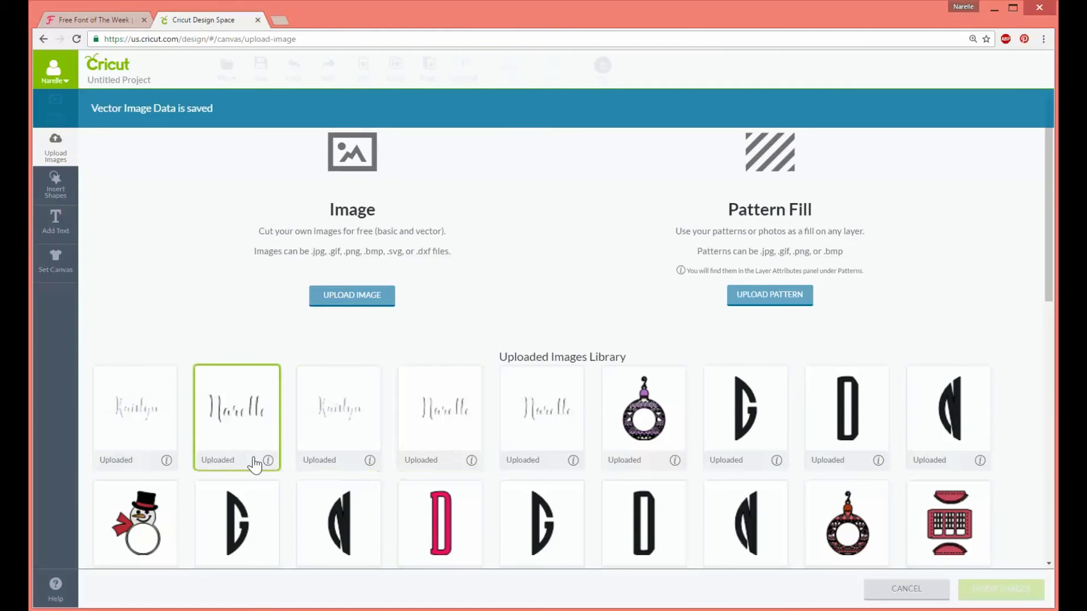
Insert the newly uploaded Kaitlyn2 image from the library onto the canvas.
left_click(128, 379)
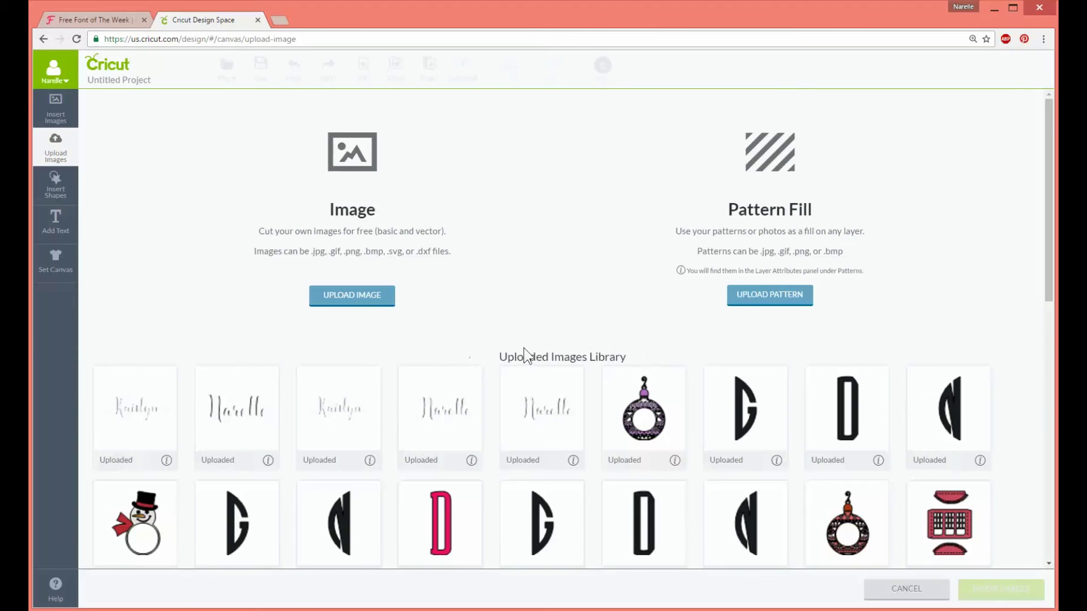
left_click(135, 408)
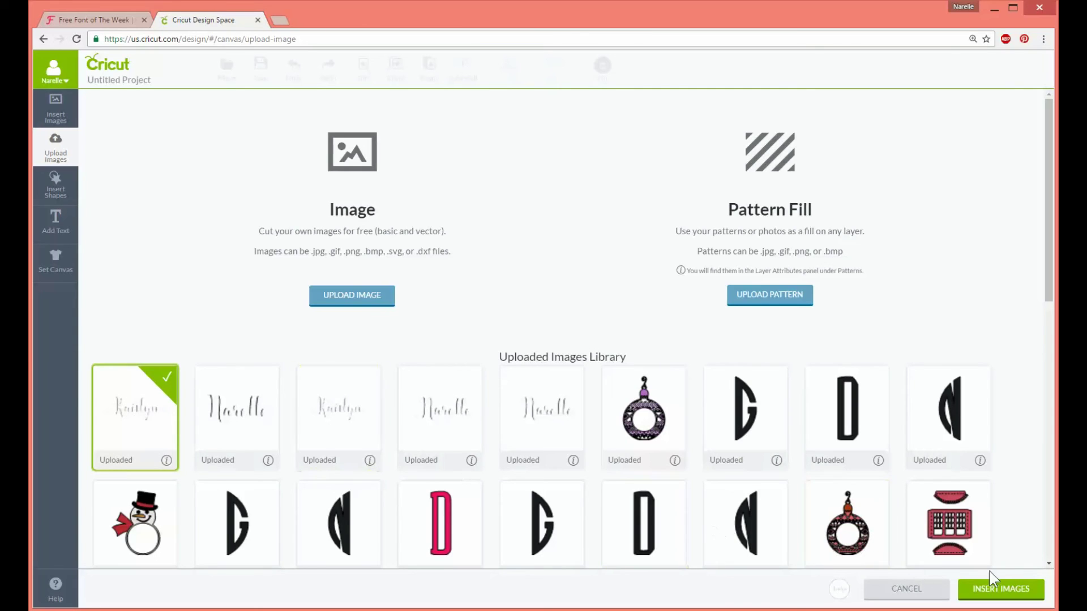
left_click(1013, 592)
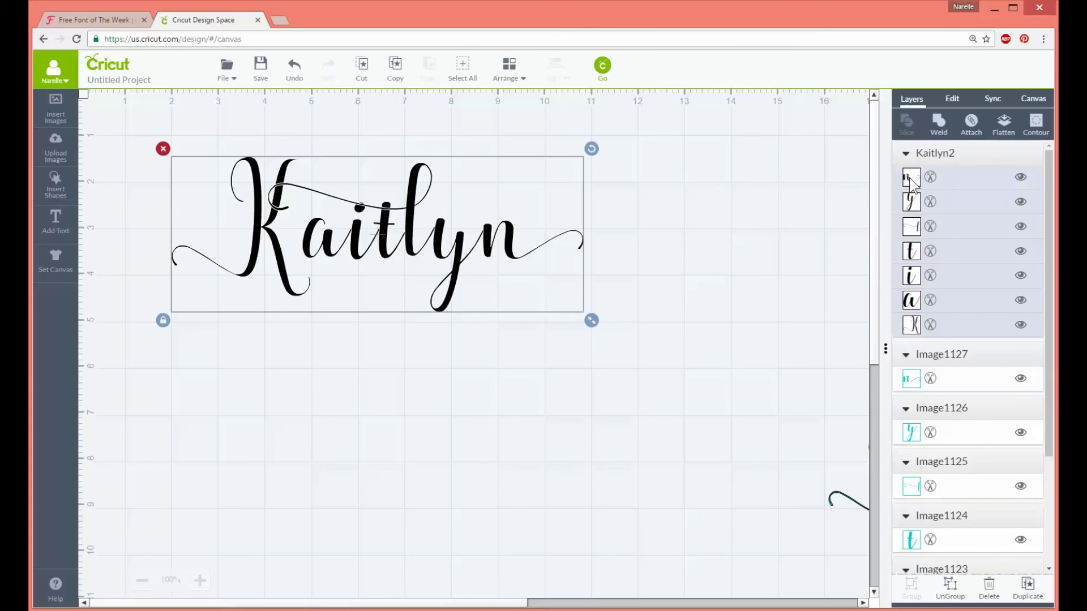
Weld the letters of the inserted Kaitlyn2 image and move the welded word toward the middle of the canvas.
left_click(938, 126)
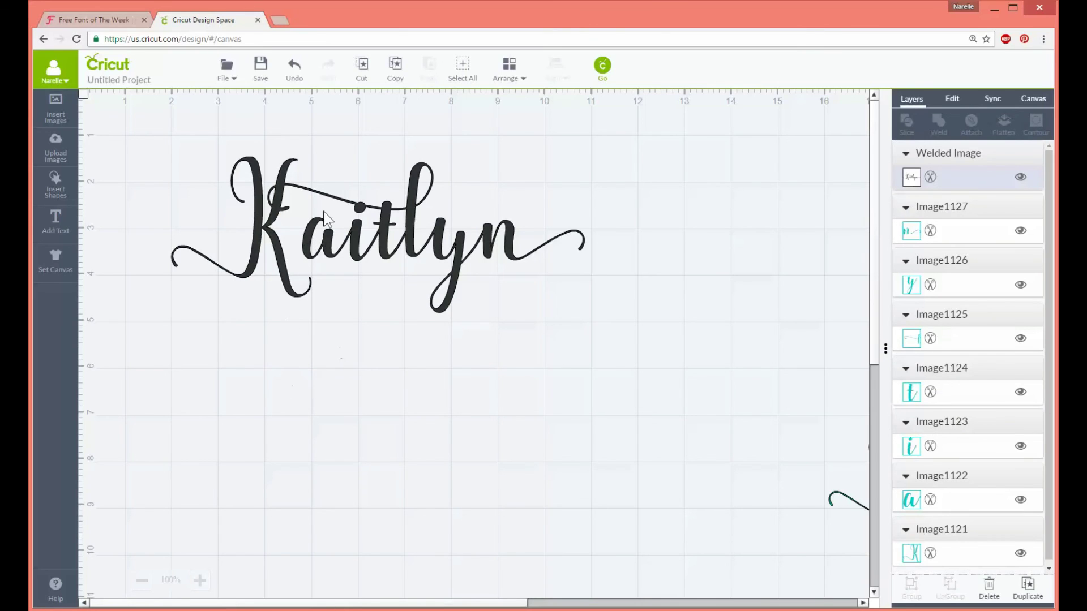
left_click_drag(357, 243, 518, 302)
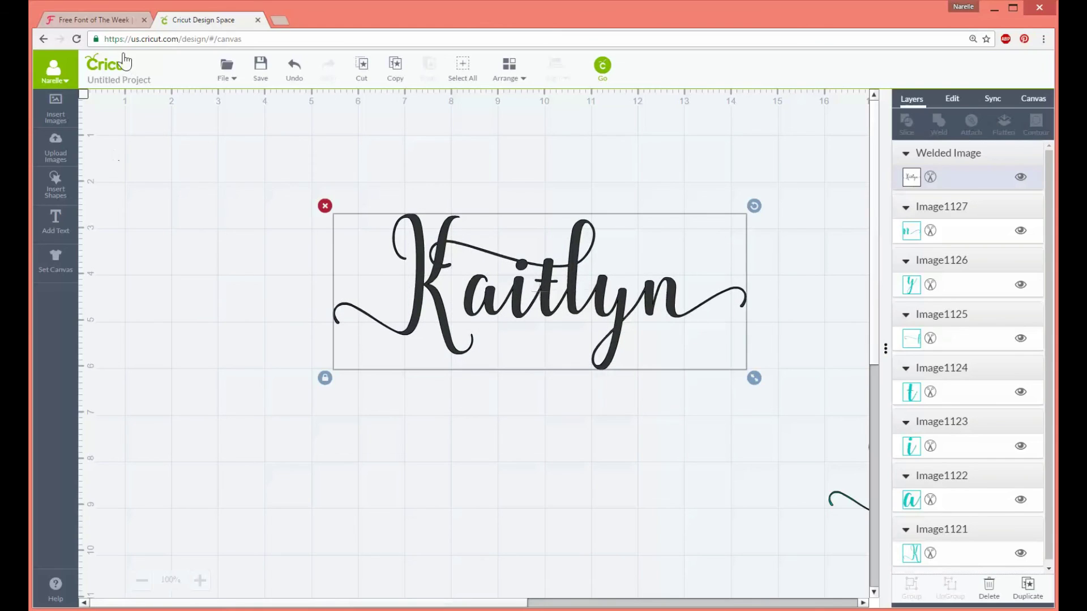
Compare the welded word with the Font Bundles sample, and check the swash l glyphs E05D and E055 in the NexusFont character map.
left_click(85, 20)
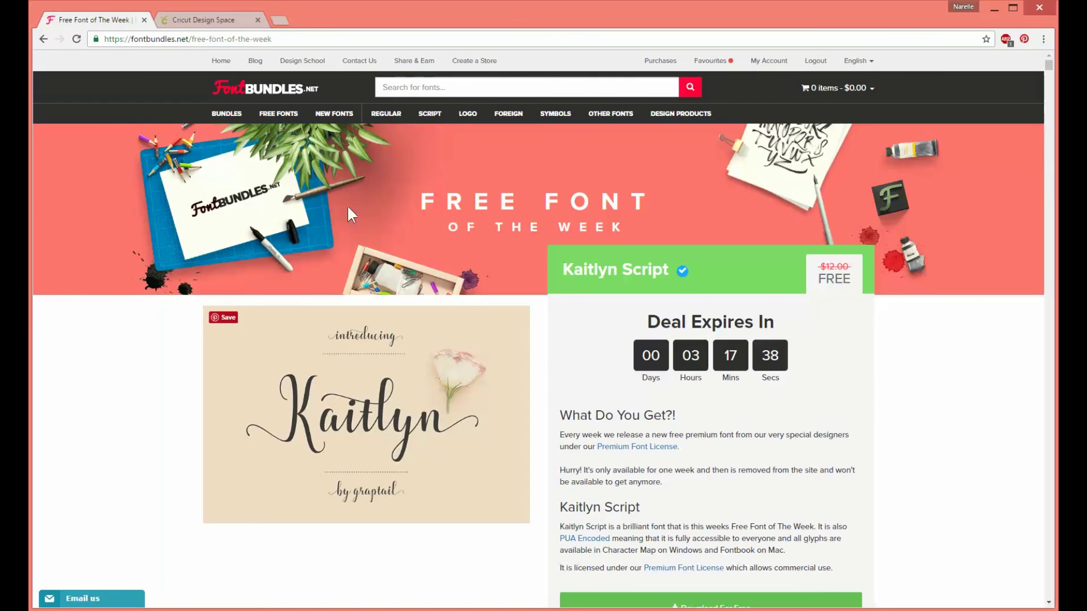
key("ctrl+Tab")
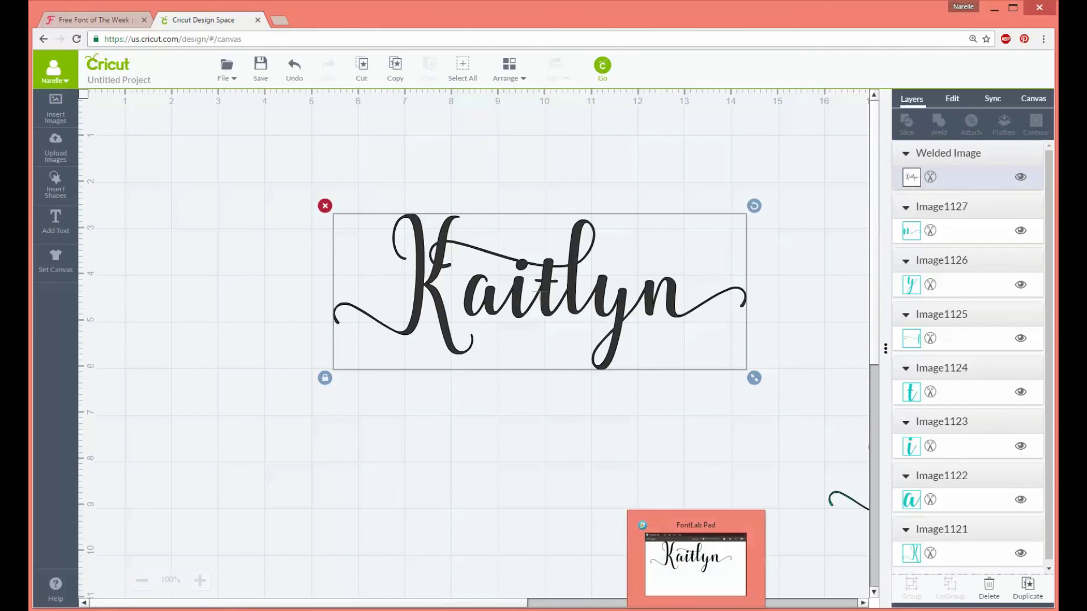
left_click(696, 561)
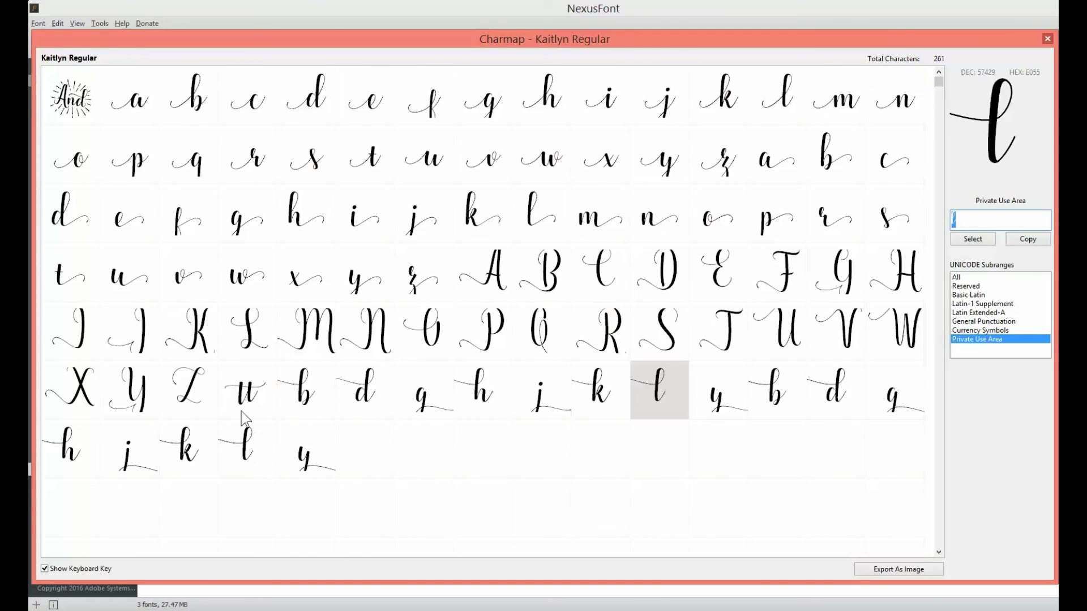
left_click(250, 460)
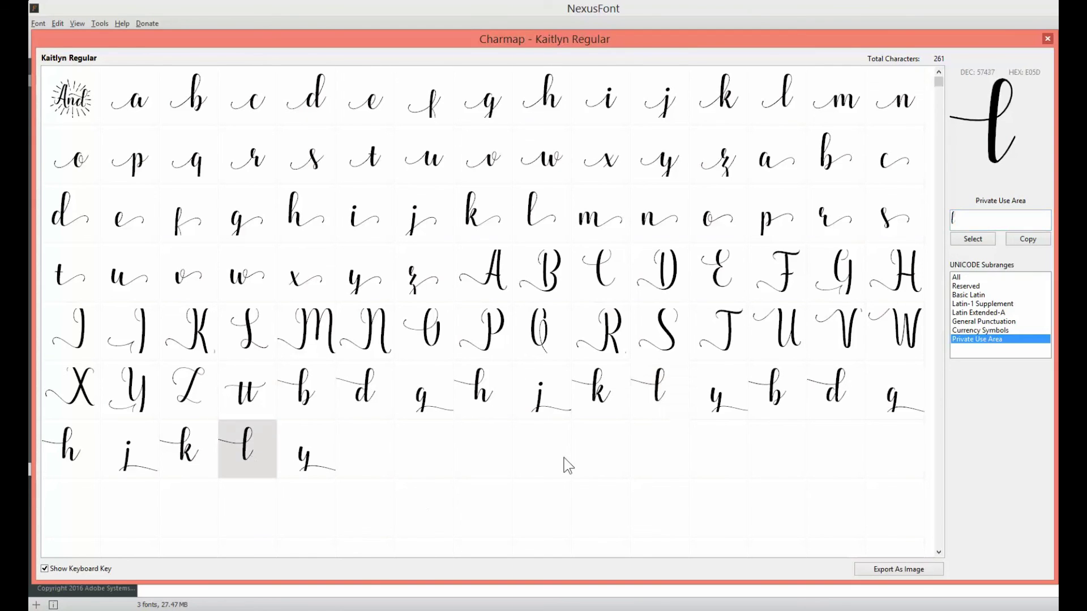
left_click(662, 392)
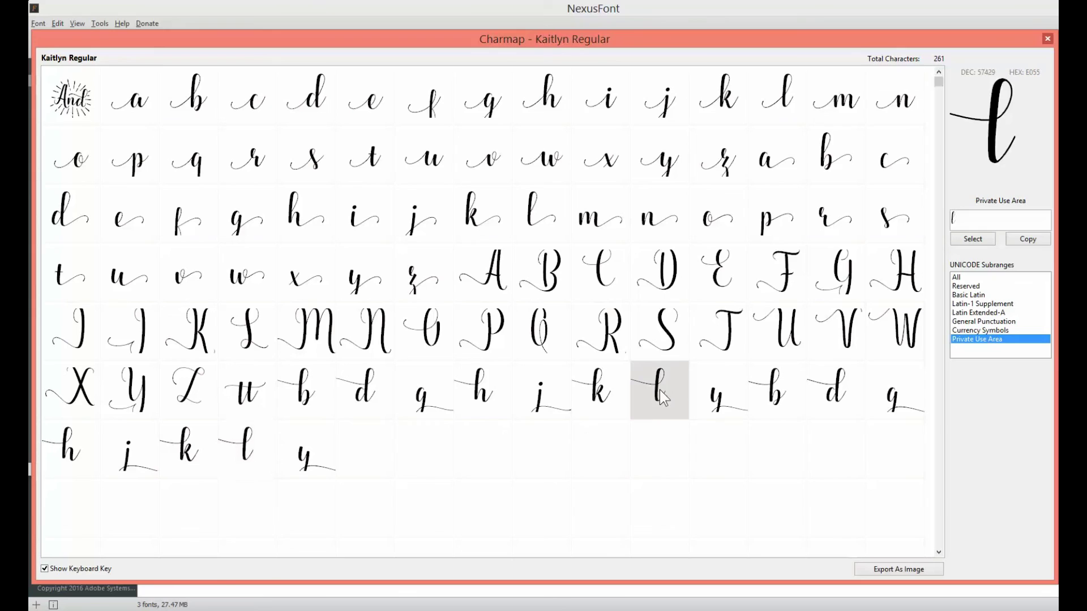